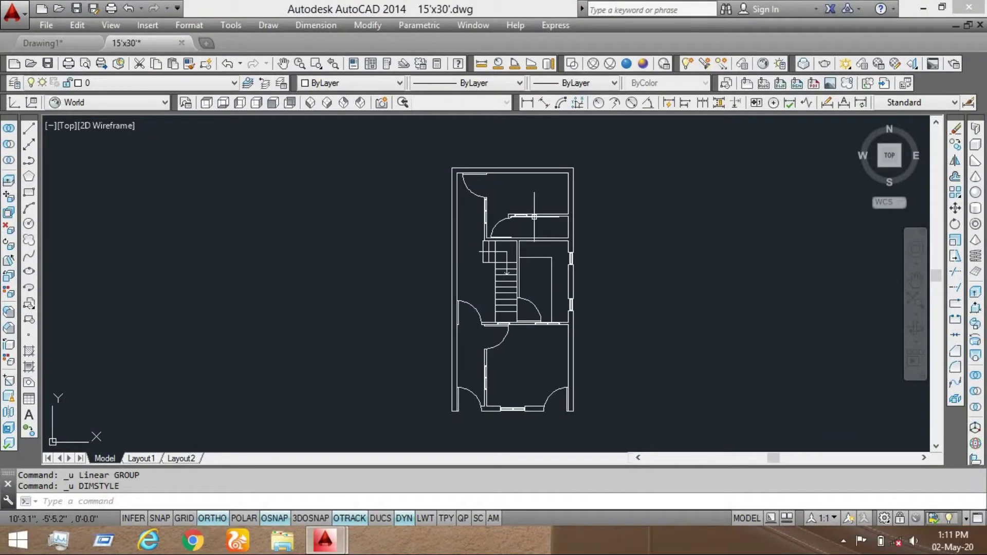
pyautogui.scroll(1, 514, 219)
pyautogui.scroll(-3, 506, 219)
pyautogui.scroll(3, 502, 214)
pyautogui.scroll(-4, 501, 211)
pyautogui.scroll(4, 469, 228)
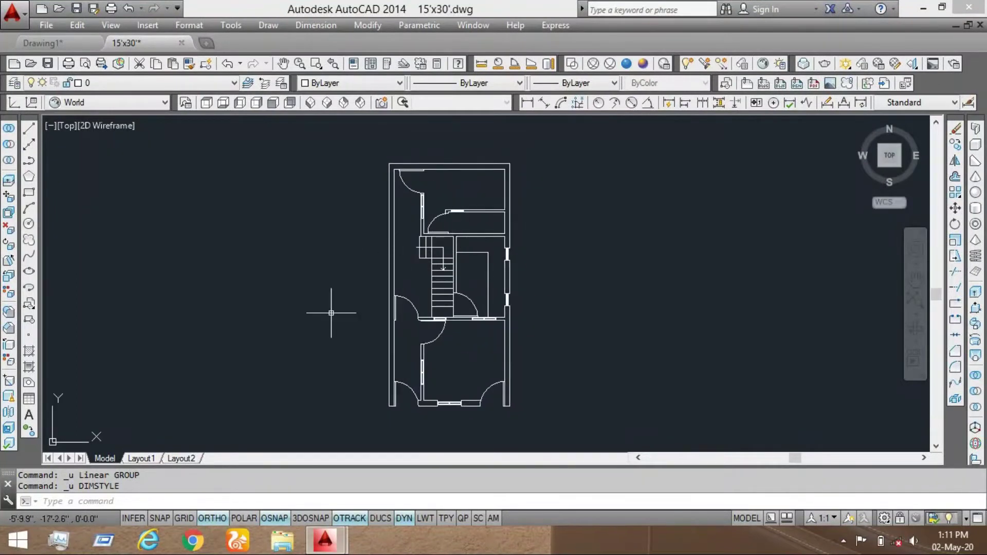
pyautogui.scroll(1, 437, 166)
pyautogui.scroll(-2, 437, 165)
pyautogui.scroll(1, 437, 166)
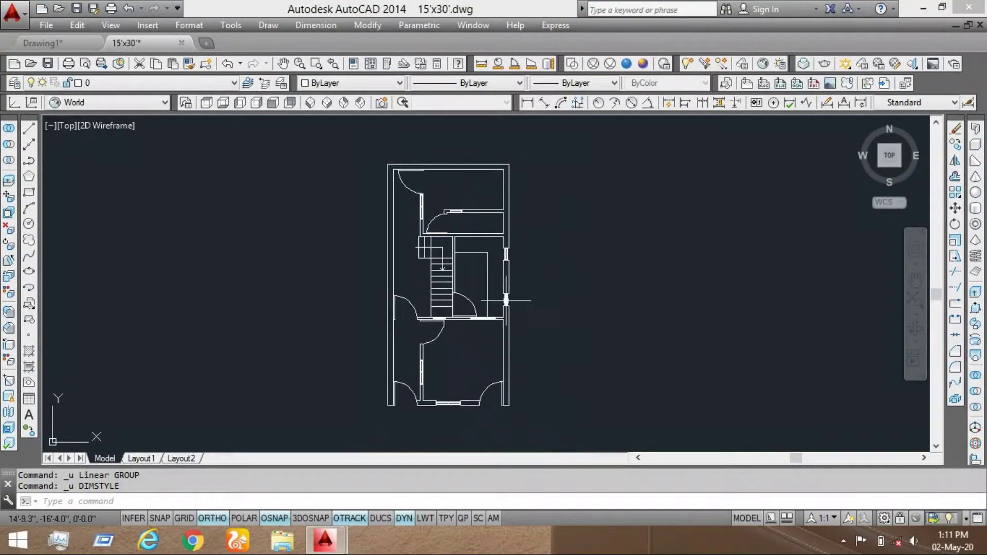
pyautogui.moveTo(424, 161); pyautogui.dragTo(423, 161, button='middle')
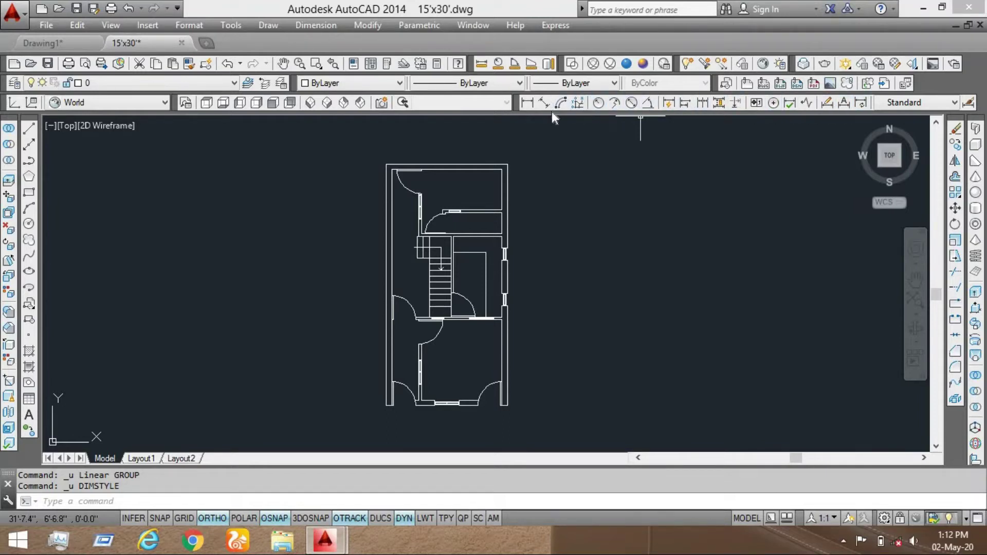
pyautogui.click(525, 103)
pyautogui.scroll(4, 403, 158)
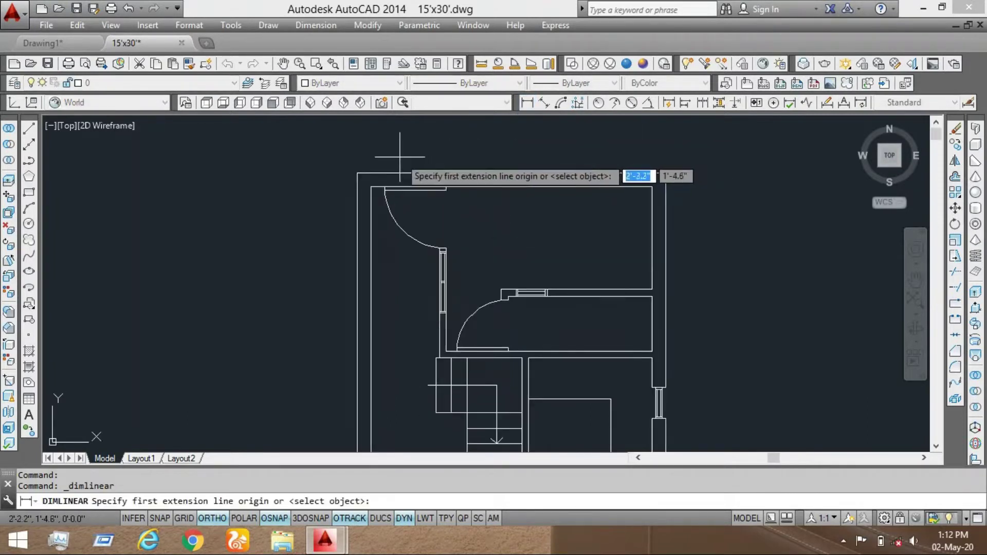
pyautogui.click(357, 173)
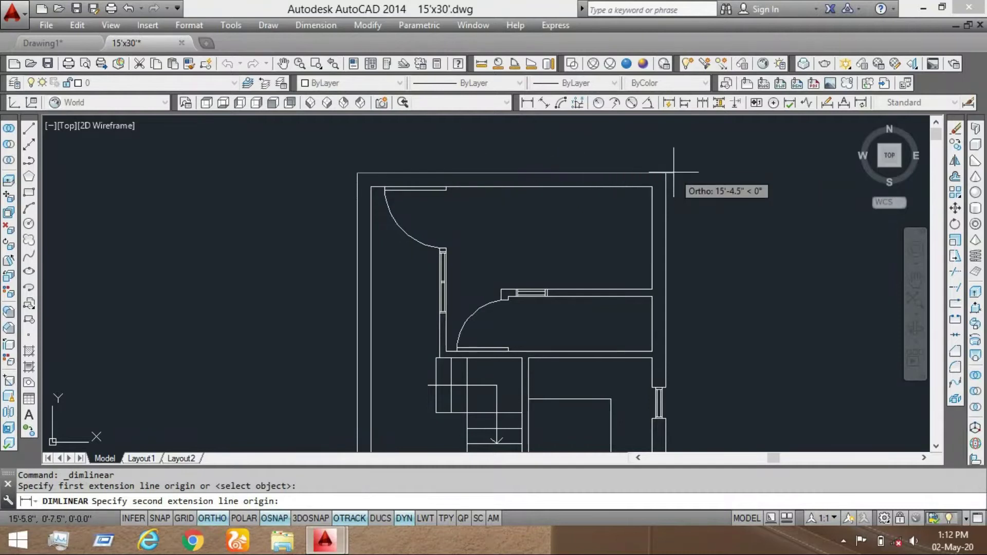
pyautogui.click(671, 173)
pyautogui.scroll(5, 519, 162)
pyautogui.scroll(3, 504, 170)
pyautogui.scroll(2, 483, 172)
pyautogui.scroll(-4, 483, 160)
pyautogui.scroll(4, 481, 154)
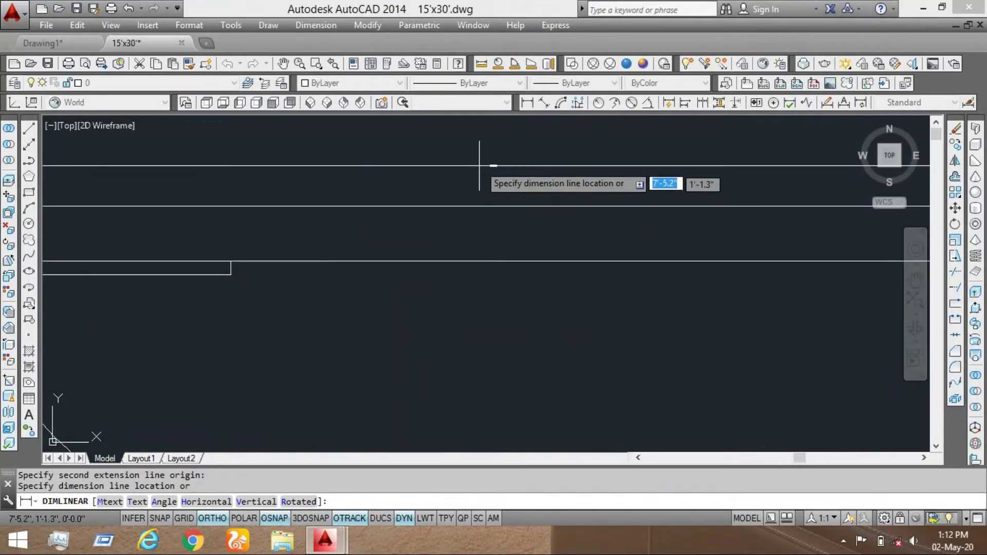
pyautogui.press('Escape')
# Override the Standard dimension style with an arrow size of about 5.2" and a text height of 4.18"
pyautogui.write('d')
pyautogui.press('Return')
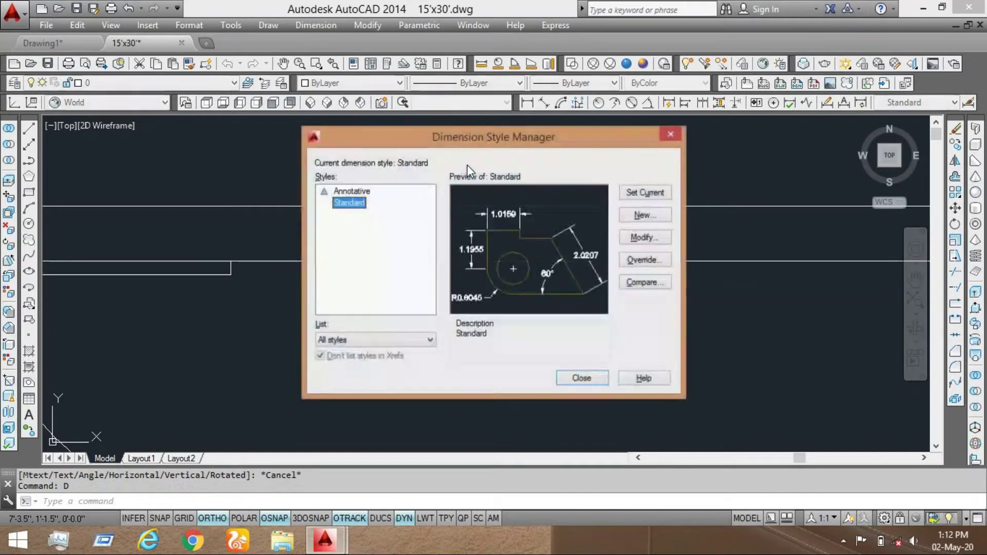
pyautogui.click(638, 263)
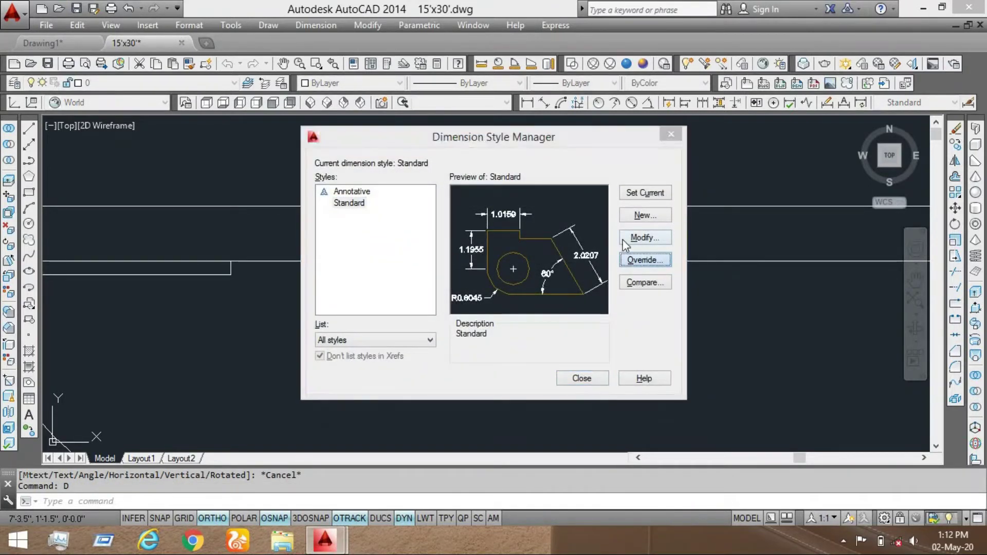
pyautogui.click(374, 111)
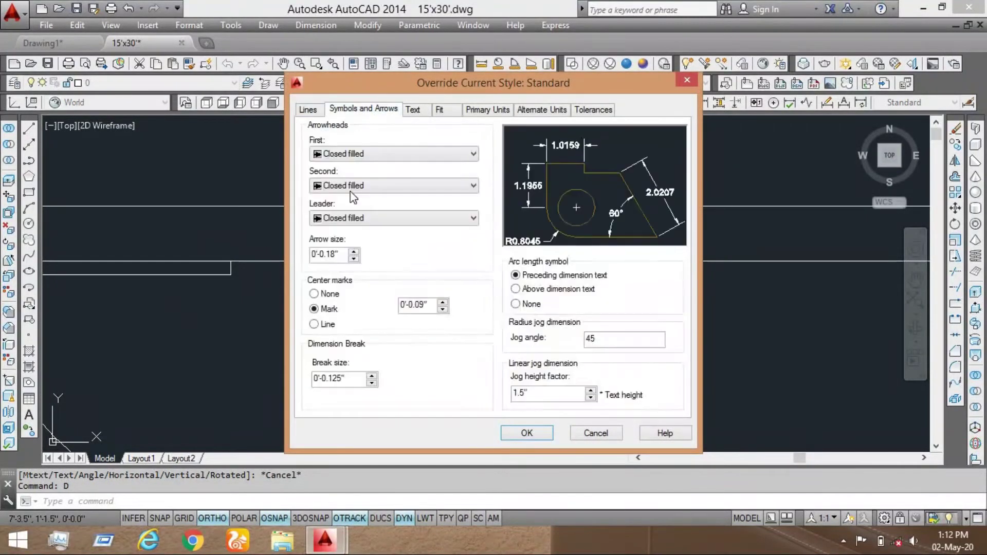
pyautogui.click(353, 251)
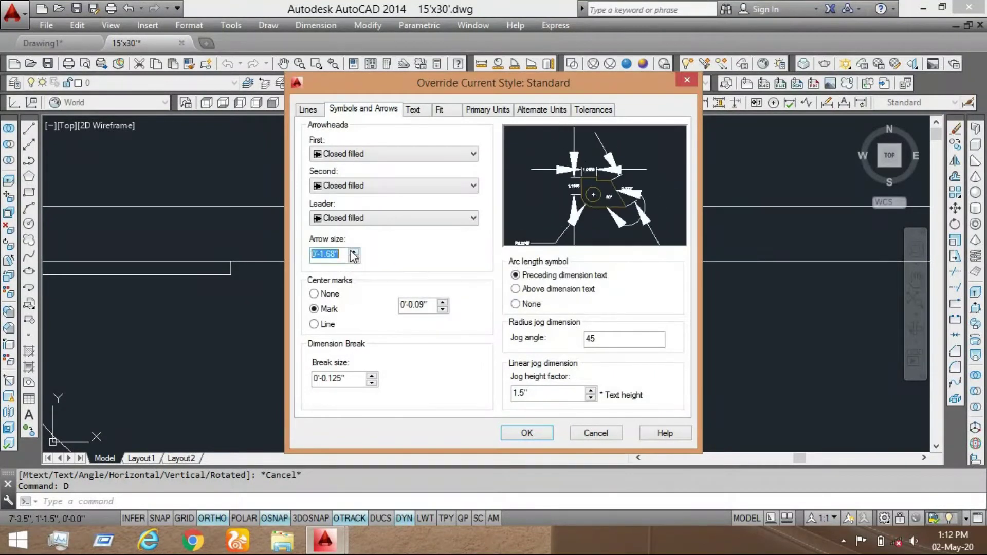
pyautogui.click(413, 109)
pyautogui.click(485, 210)
pyautogui.click(486, 211)
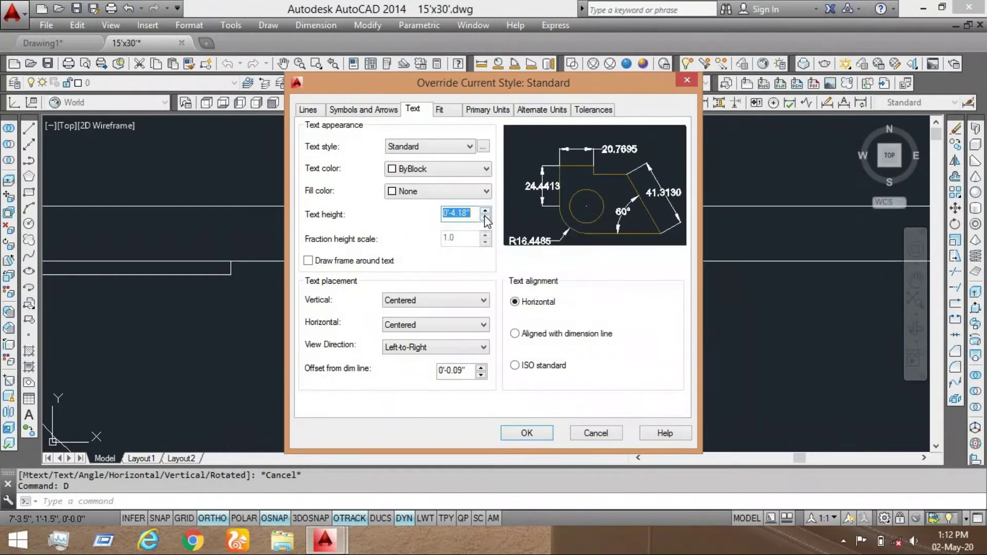
# Set the override's primary linear units to Engineering format with 0'-0.0" precision
pyautogui.click(489, 111)
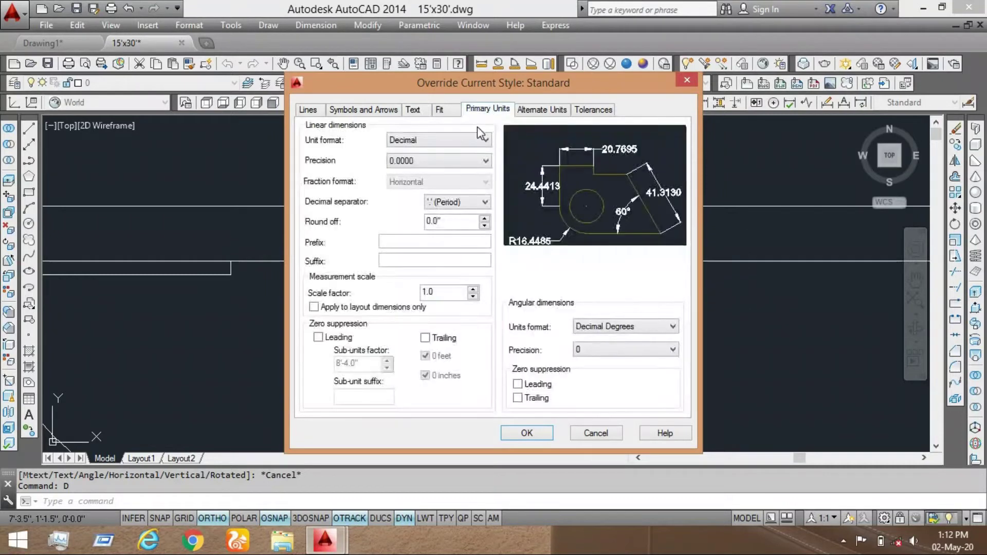
pyautogui.click(477, 140)
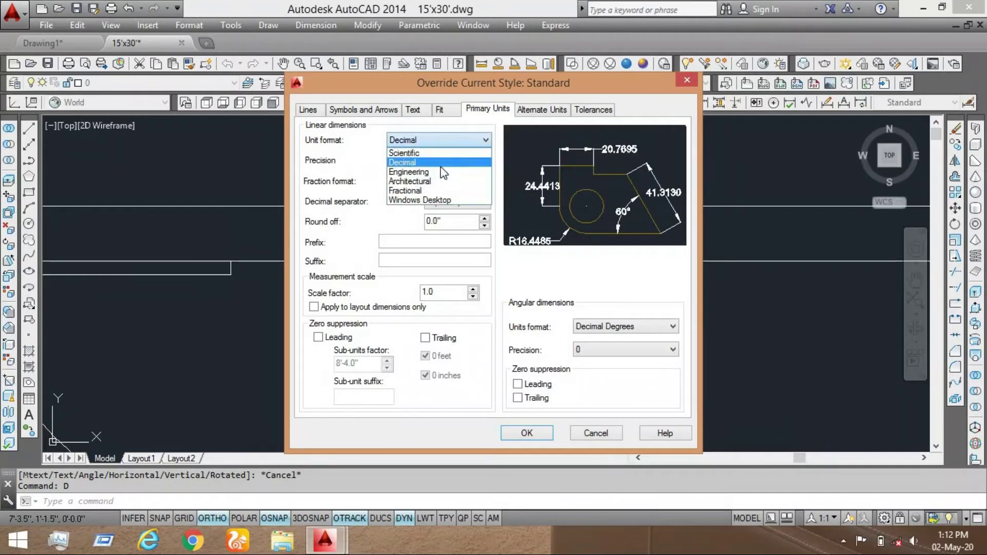
pyautogui.click(440, 172)
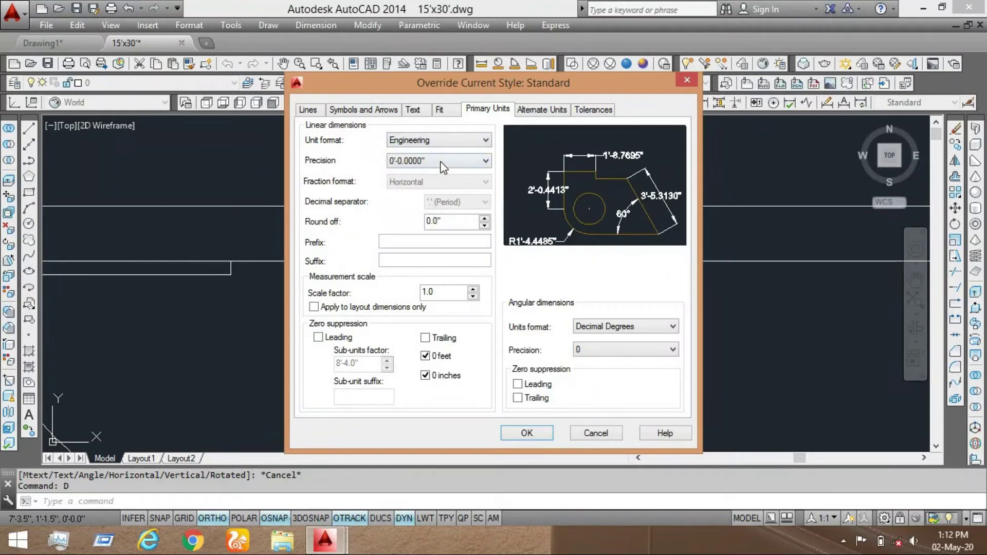
pyautogui.click(437, 162)
pyautogui.click(434, 183)
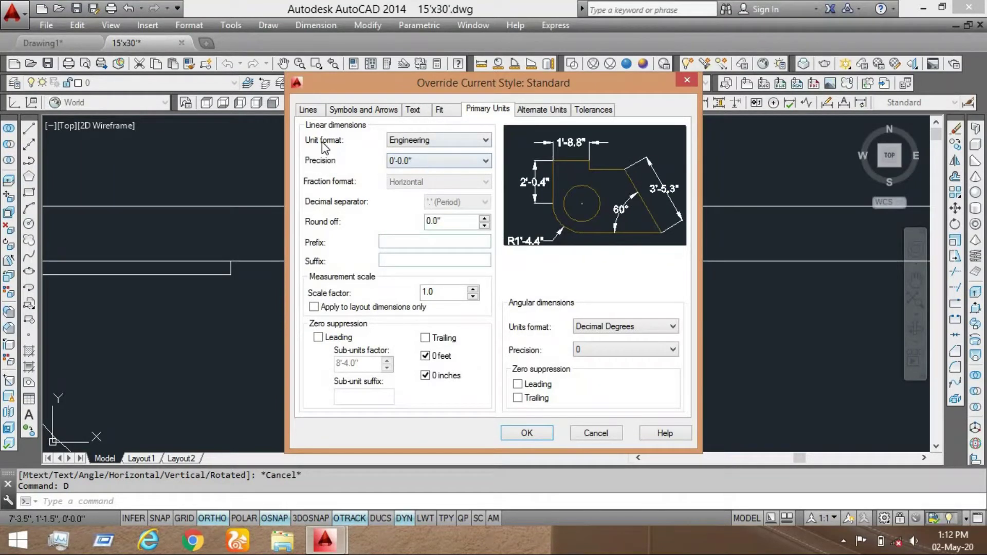
# Set the extension lines' offset from origin to about 3.1" and accept the dimension style override
pyautogui.click(309, 110)
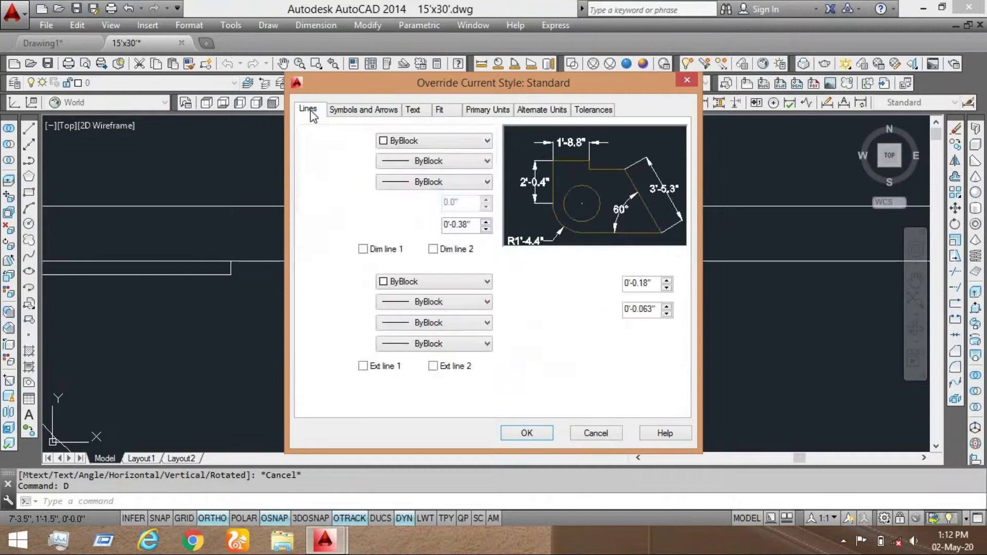
pyautogui.click(666, 307)
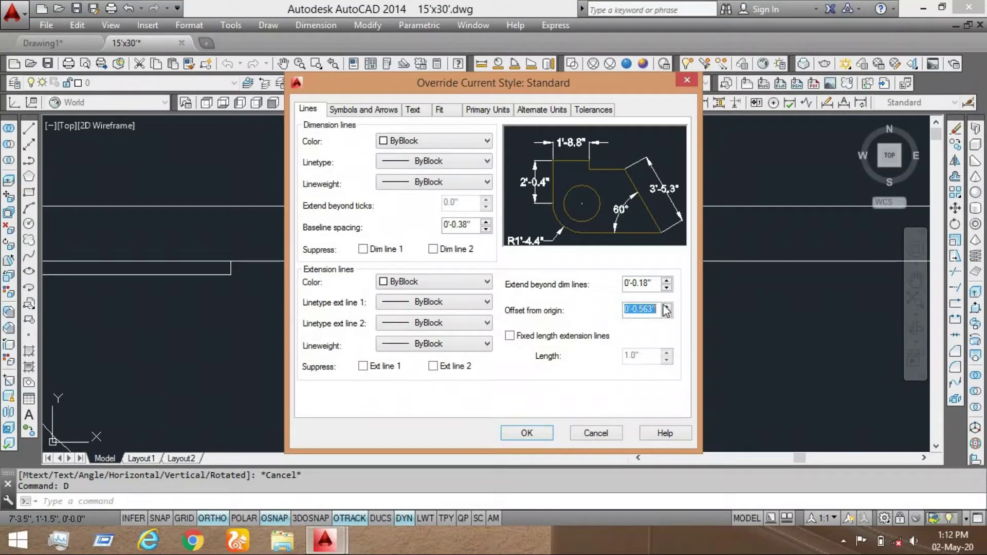
pyautogui.click(527, 434)
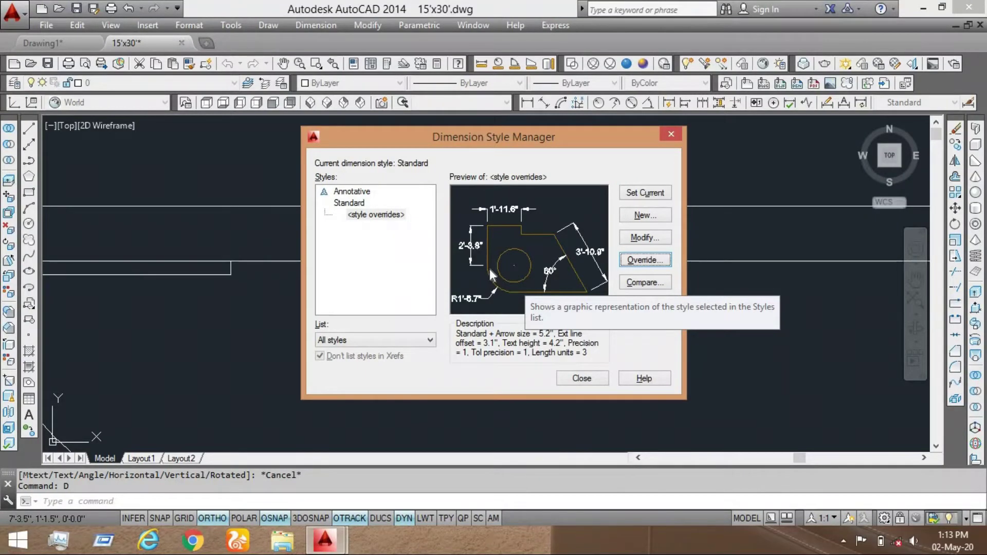
pyautogui.click(581, 378)
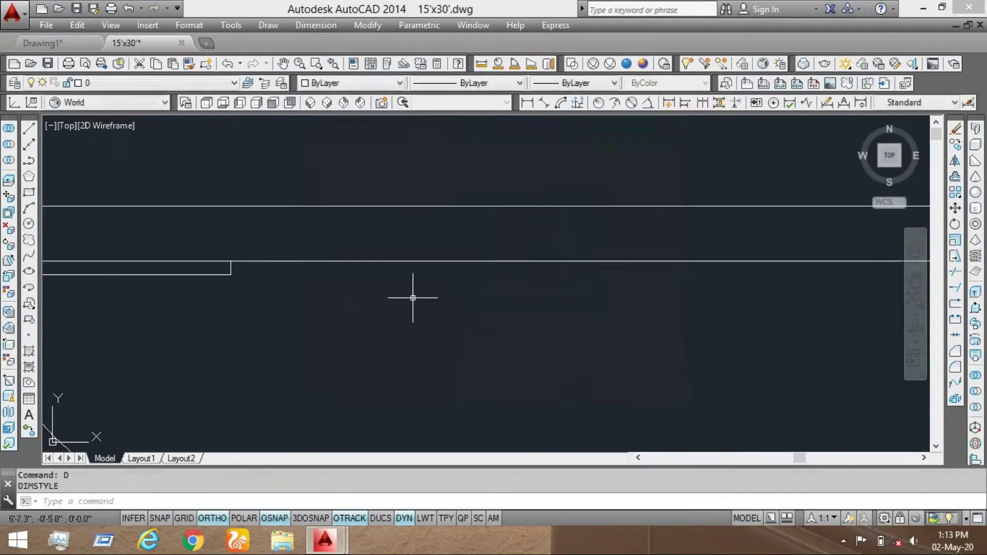
# Add a linear dimension for the plan's overall width, corner to corner, just above the upper outer wall
pyautogui.scroll(-4, 437, 292)
pyautogui.click(527, 103)
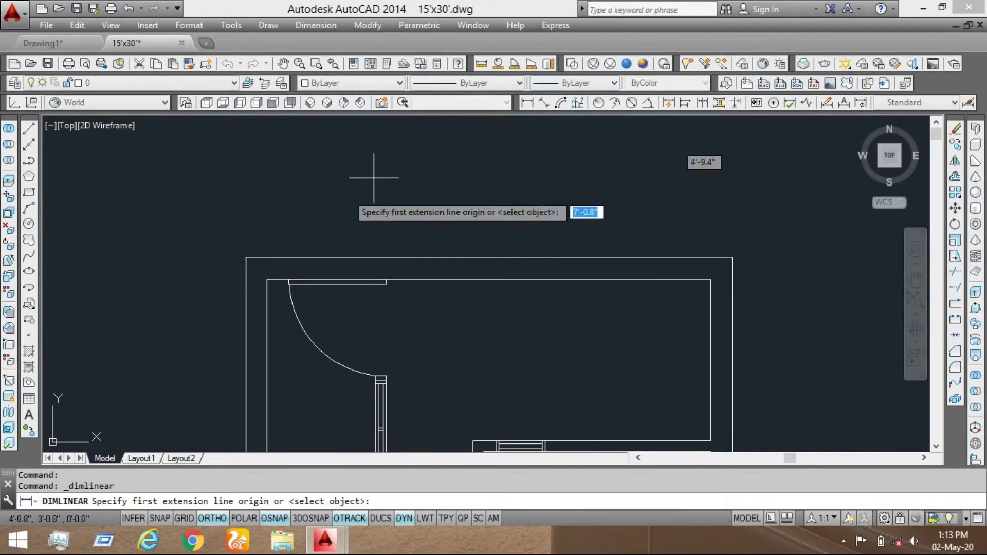
pyautogui.click(247, 257)
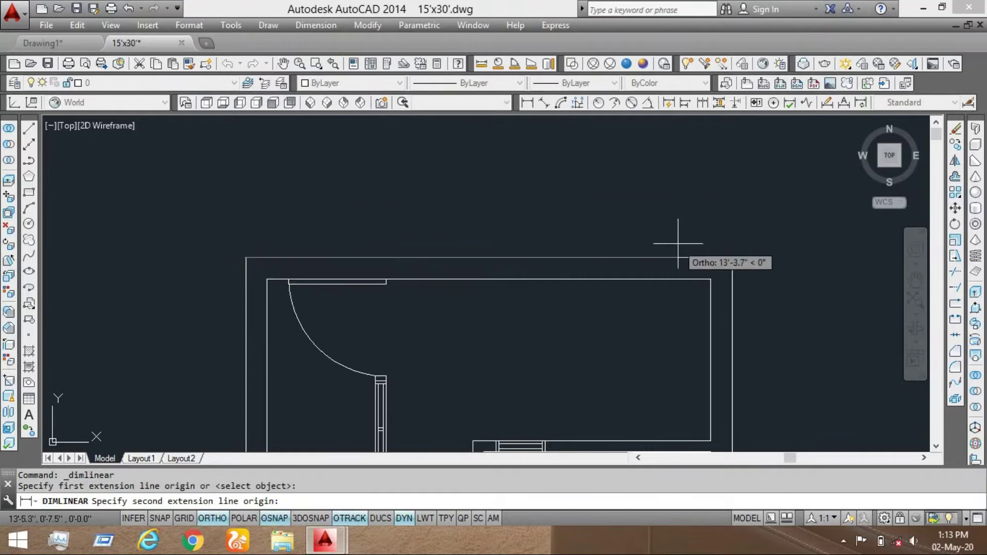
pyautogui.click(732, 258)
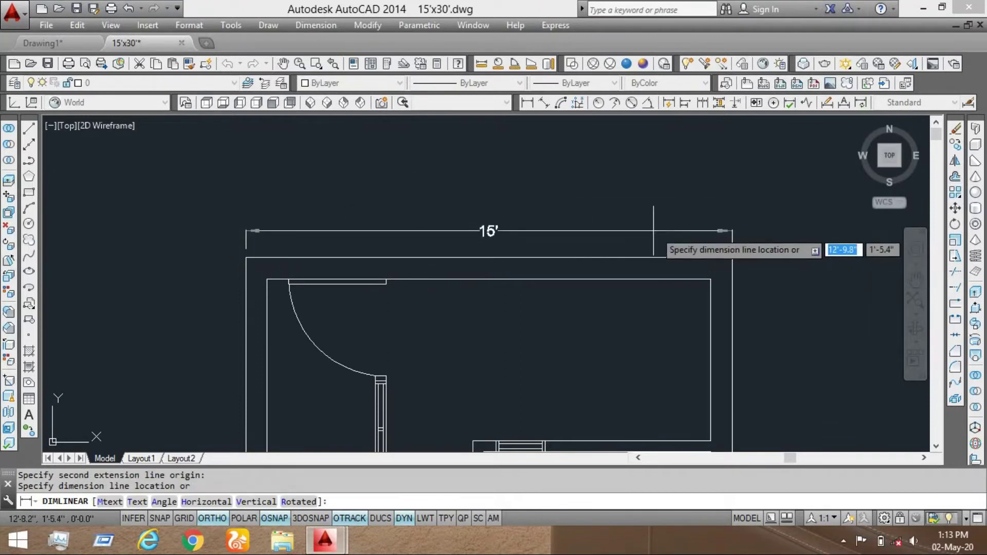
pyautogui.click(617, 242)
# Add a vertical linear dimension for the plan's overall length, just outside the left outer wall
pyautogui.click(527, 102)
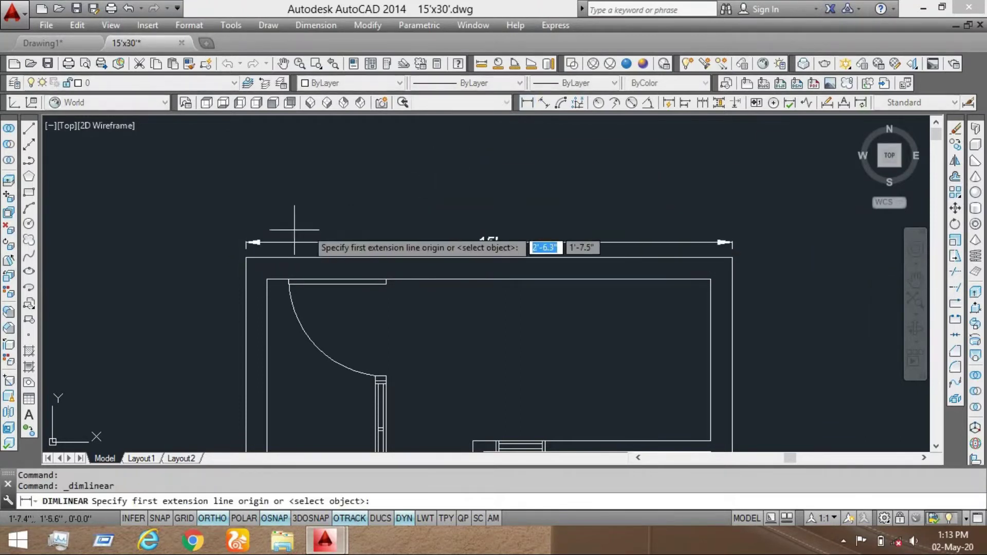
pyautogui.click(246, 257)
pyautogui.scroll(-5, 246, 258)
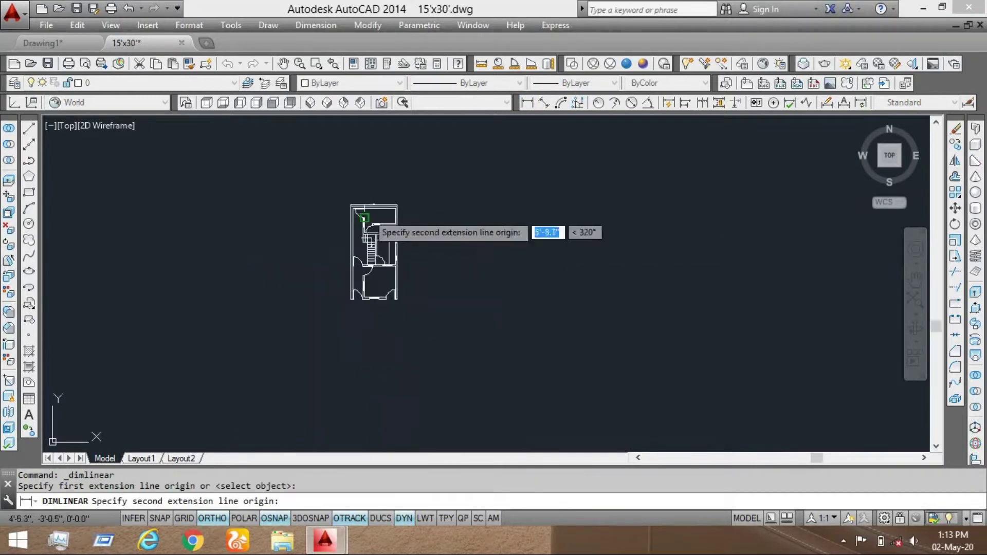
pyautogui.scroll(3, 313, 282)
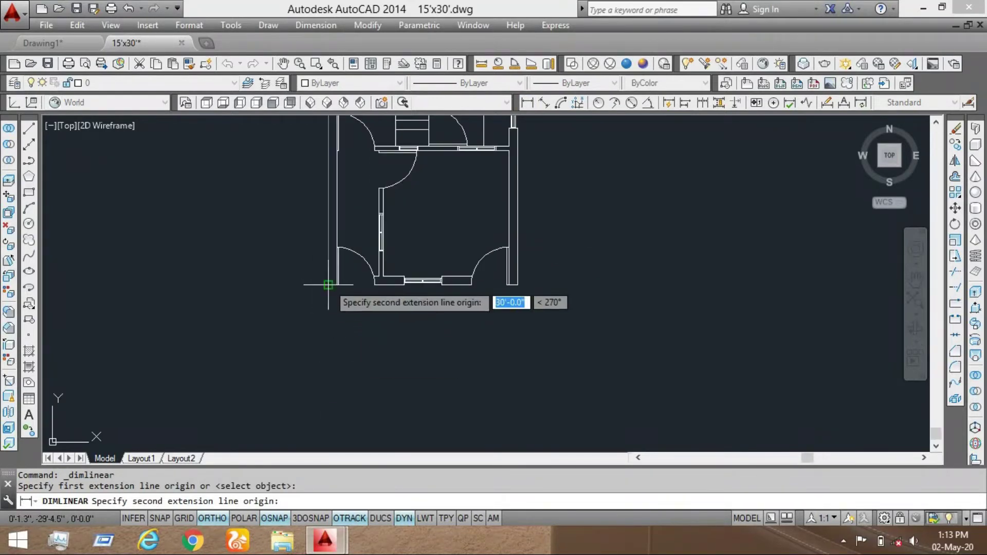
pyautogui.click(329, 284)
pyautogui.scroll(5, 308, 246)
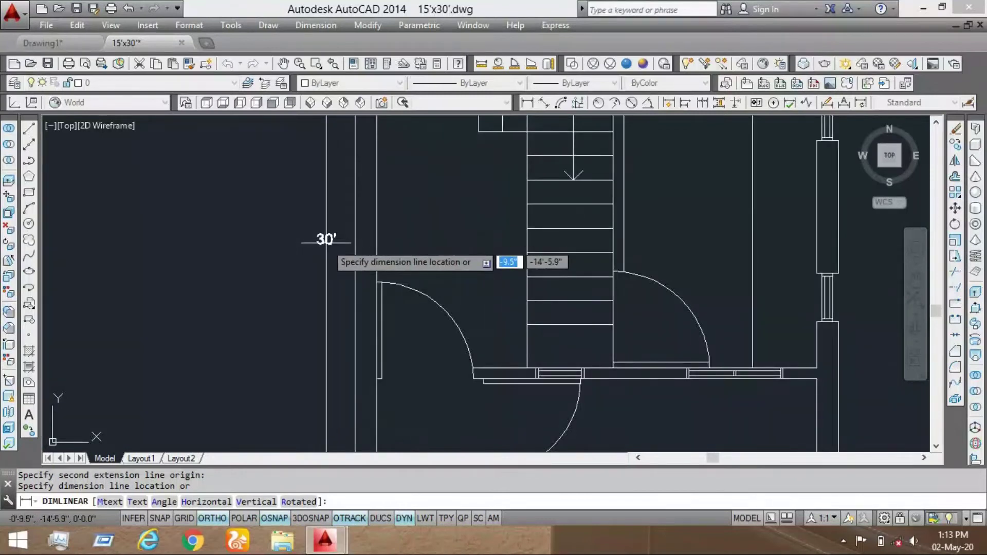
pyautogui.click(329, 258)
# Measure the clear width of the uppermost room between the inner faces of its side walls
pyautogui.scroll(-5, 253, 264)
pyautogui.moveTo(297, 250); pyautogui.dragTo(299, 268, button='middle')
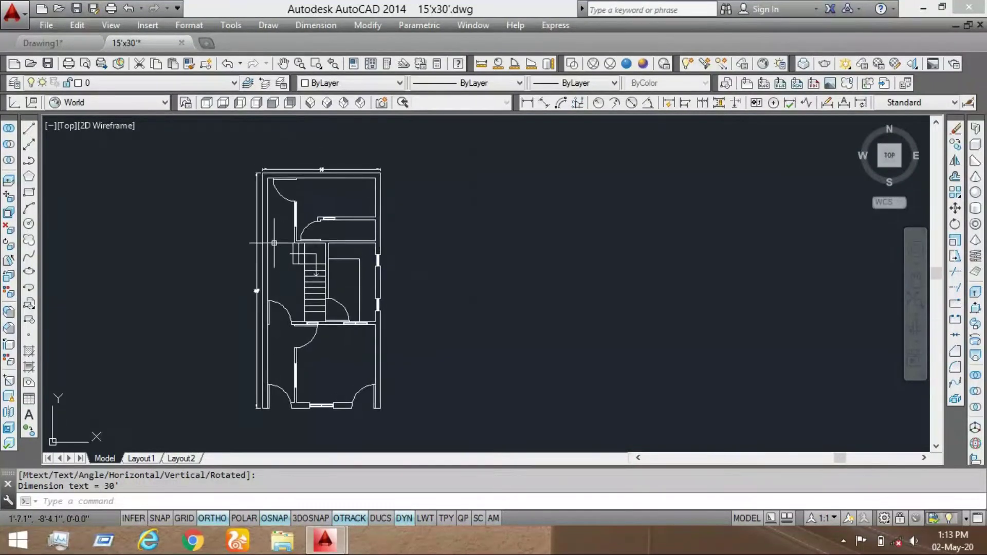
pyautogui.scroll(4, 305, 180)
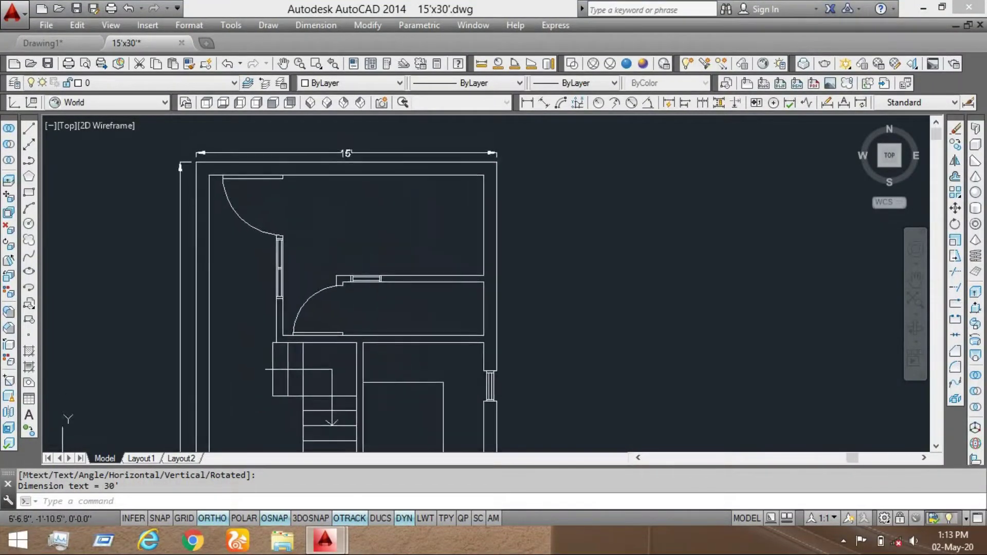
pyautogui.click(481, 63)
pyautogui.scroll(2, 294, 262)
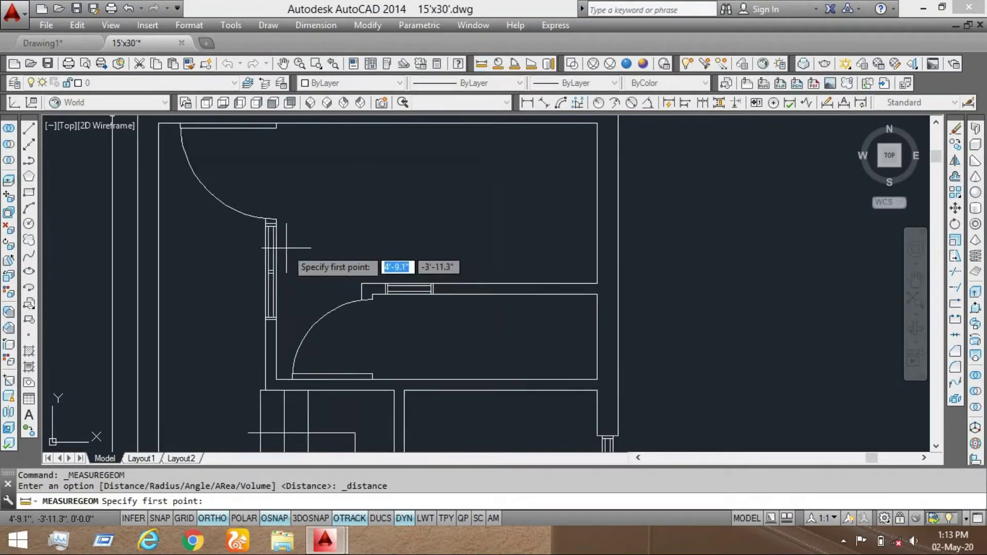
pyautogui.click(276, 208)
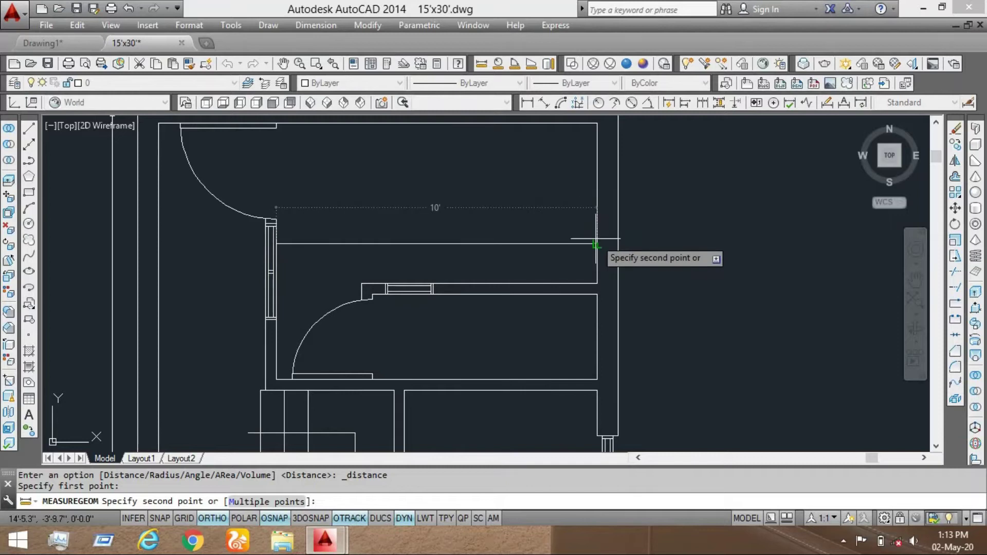
pyautogui.click(597, 208)
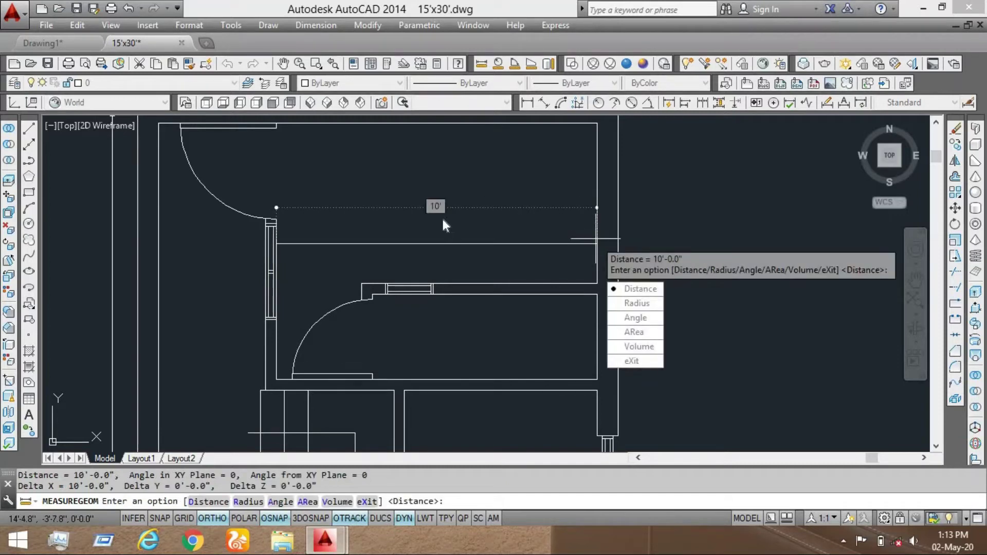
pyautogui.press('Escape')
# Add a horizontal linear dimension across the inside of the uppermost room, between its two side walls
pyautogui.click(527, 102)
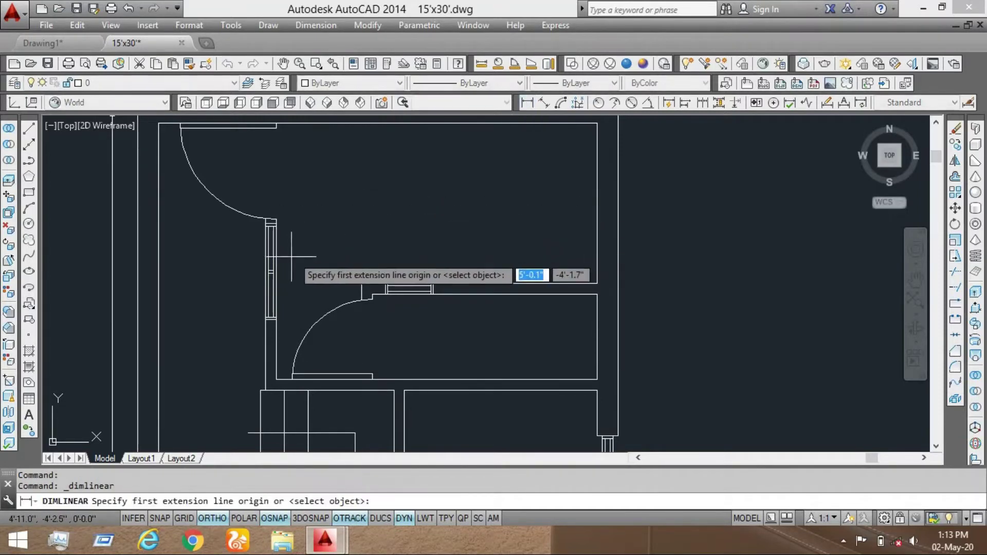
pyautogui.click(276, 256)
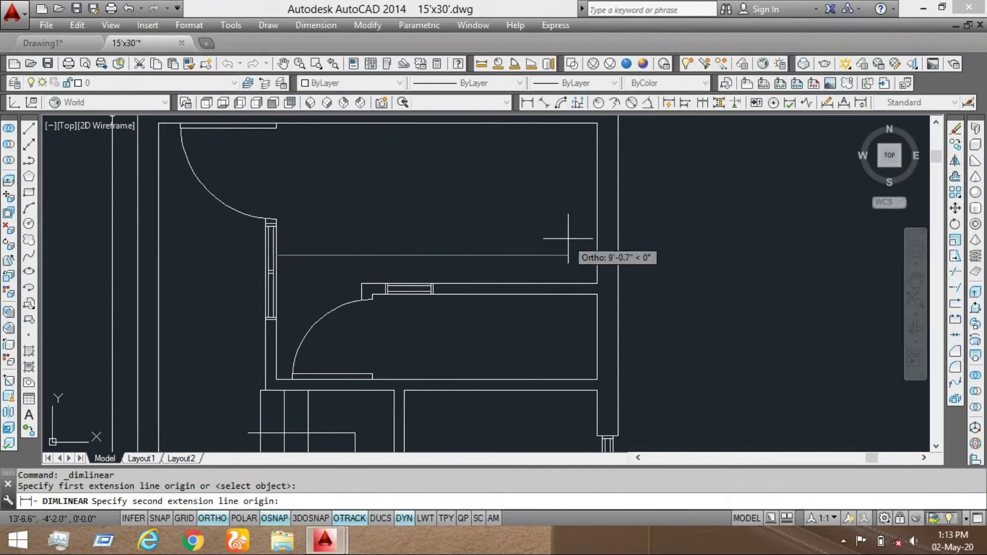
pyautogui.click(594, 257)
pyautogui.click(586, 225)
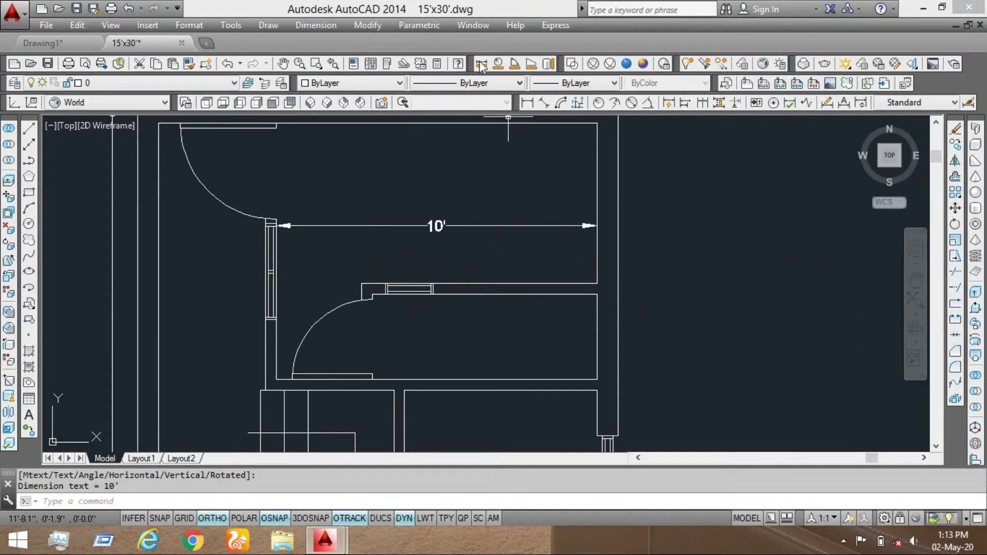
# Add a vertical linear dimension in the uppermost room, from the upper wall's inner face to the partition just below
pyautogui.click(527, 102)
pyautogui.click(527, 149)
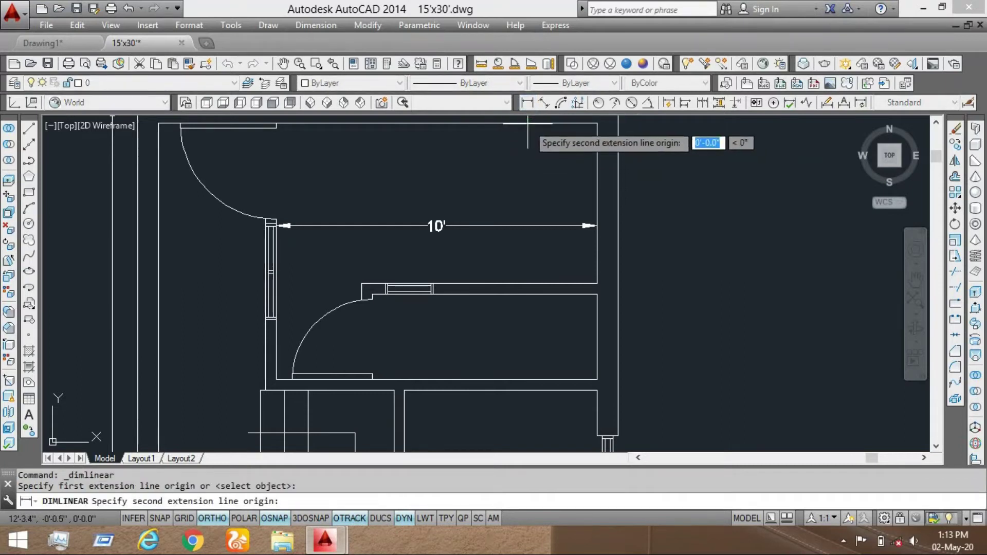
pyautogui.click(527, 282)
pyautogui.click(535, 270)
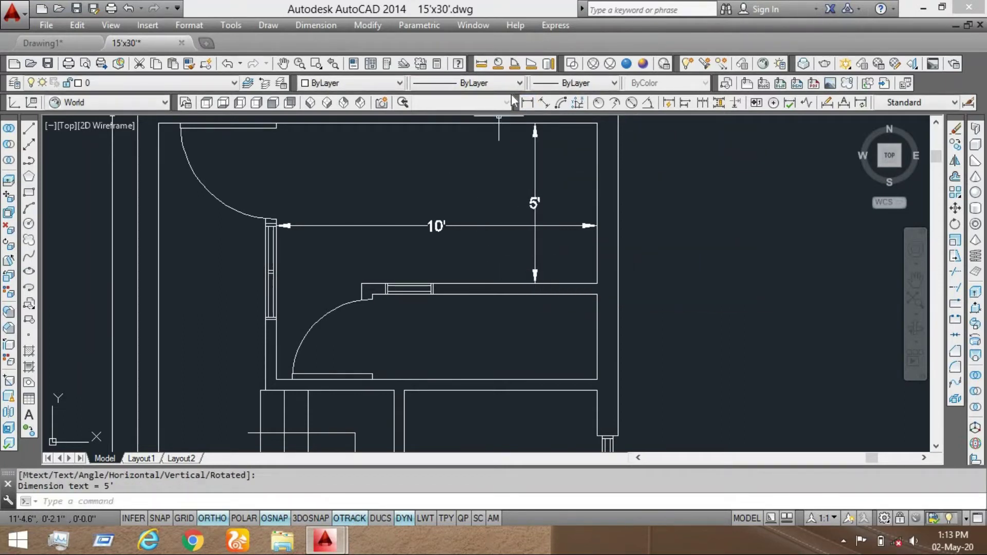
# Add a vertical linear dimension from the upper wall's inner face to the wall above the stairs, passing through both upper rooms
pyautogui.click(527, 102)
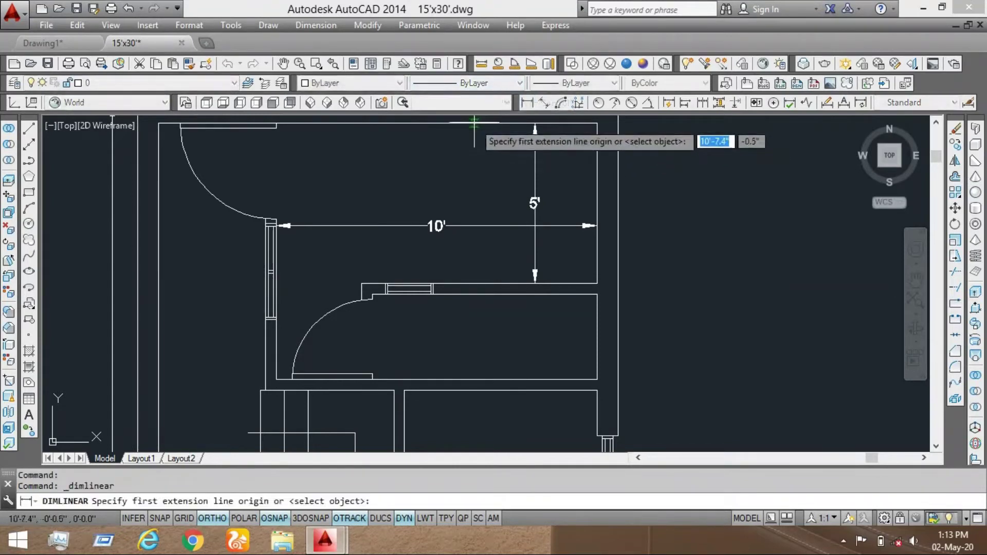
pyautogui.click(474, 123)
pyautogui.click(474, 379)
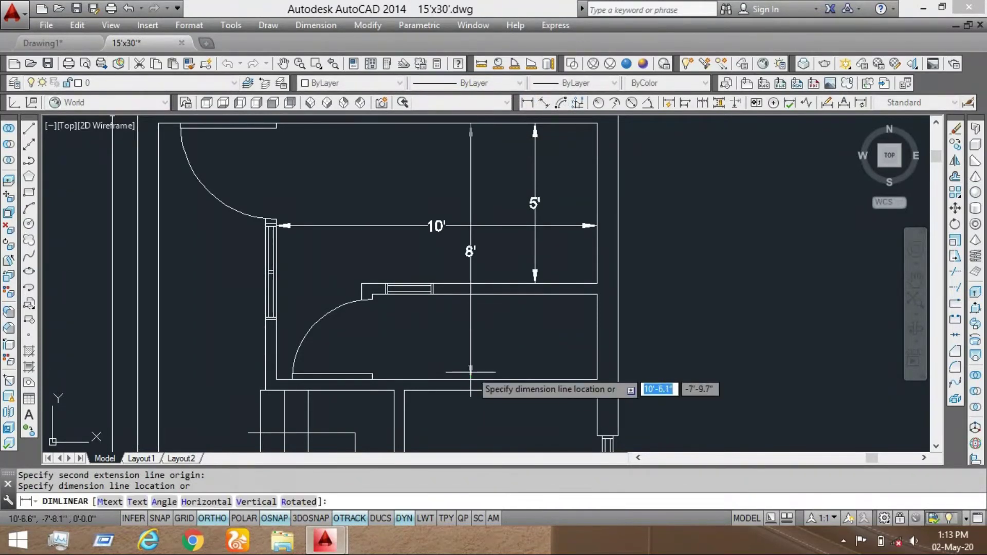
pyautogui.click(478, 358)
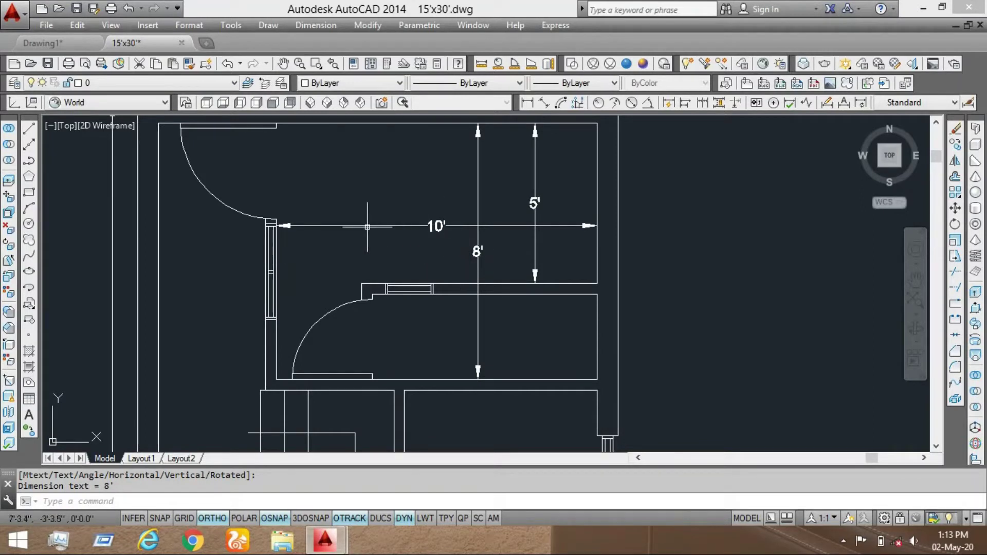
# Try to measure the clear width of the lowest room, starting from the inner face of its left partition
pyautogui.scroll(-4, 419, 221)
pyautogui.scroll(-2, 420, 221)
pyautogui.scroll(5, 421, 221)
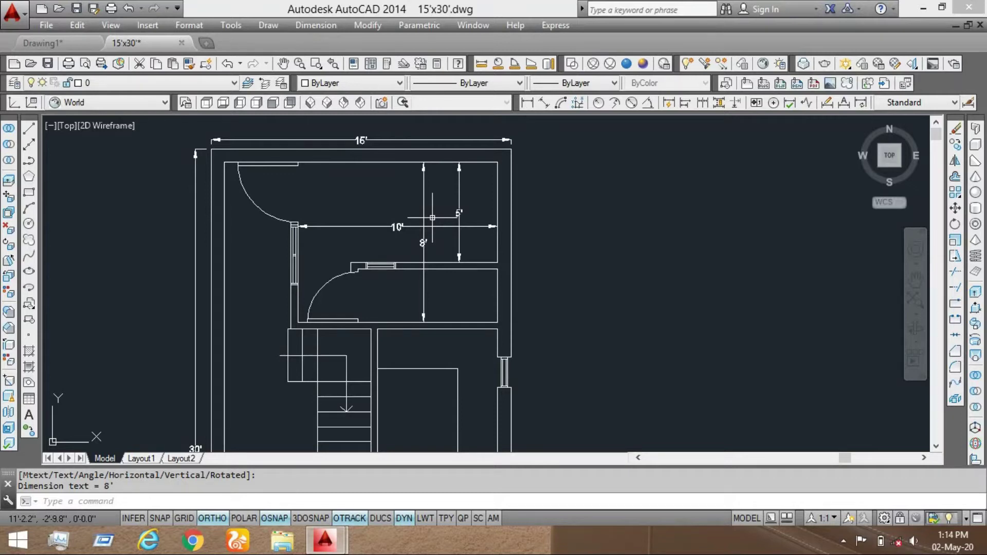
pyautogui.scroll(-6, 495, 269)
pyautogui.moveTo(495, 274); pyautogui.dragTo(482, 222, button='middle')
pyautogui.scroll(2, 474, 322)
pyautogui.scroll(5, 386, 247)
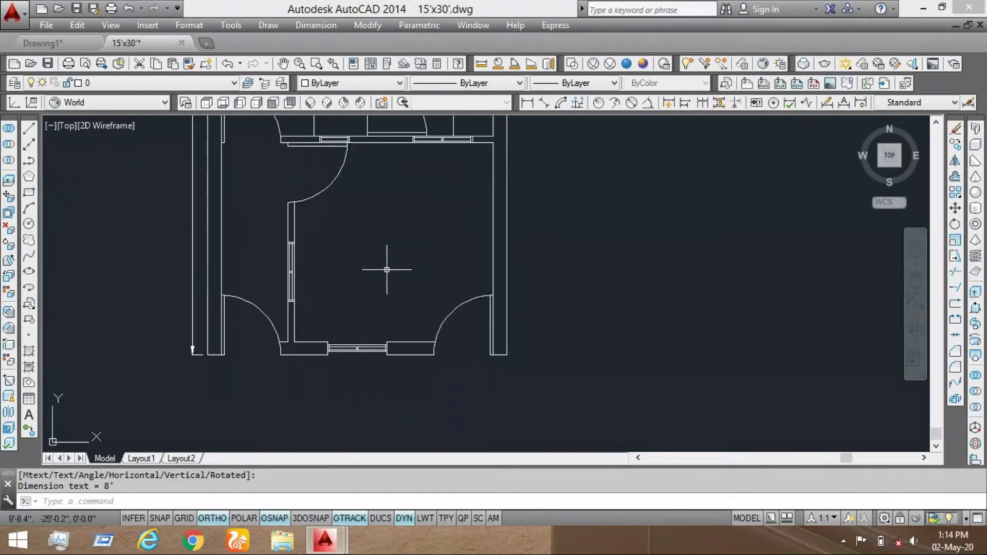
pyautogui.scroll(2, 403, 246)
pyautogui.scroll(-4, 401, 257)
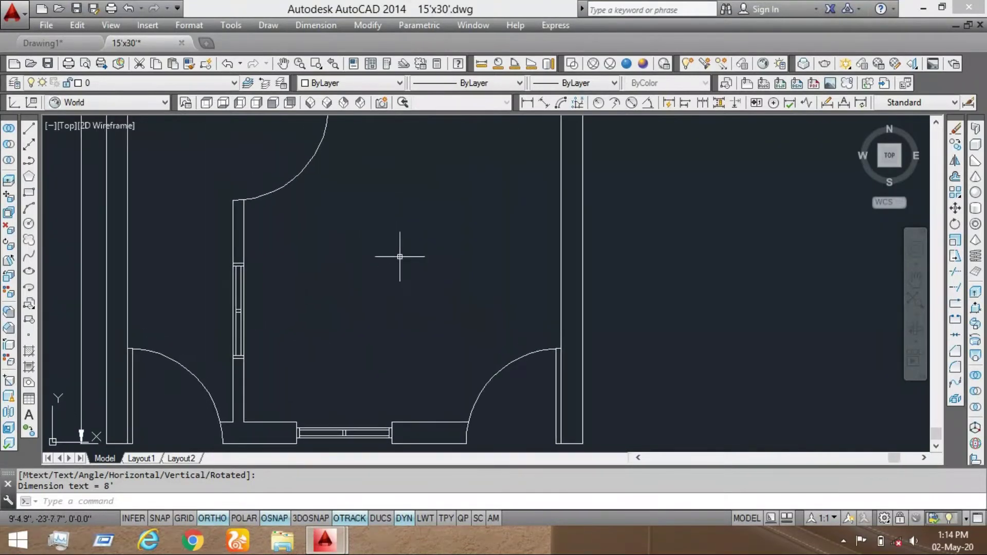
pyautogui.click(480, 65)
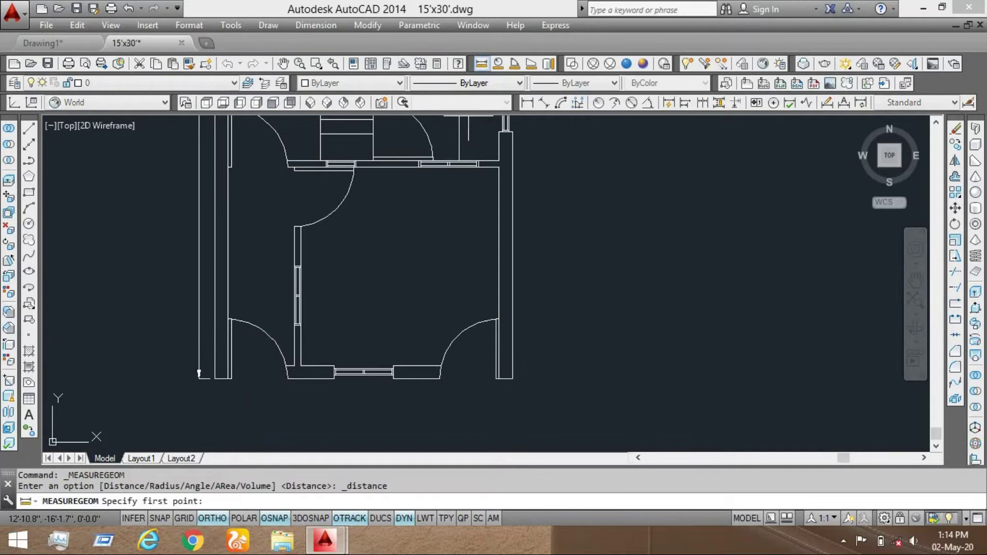
pyautogui.click(301, 245)
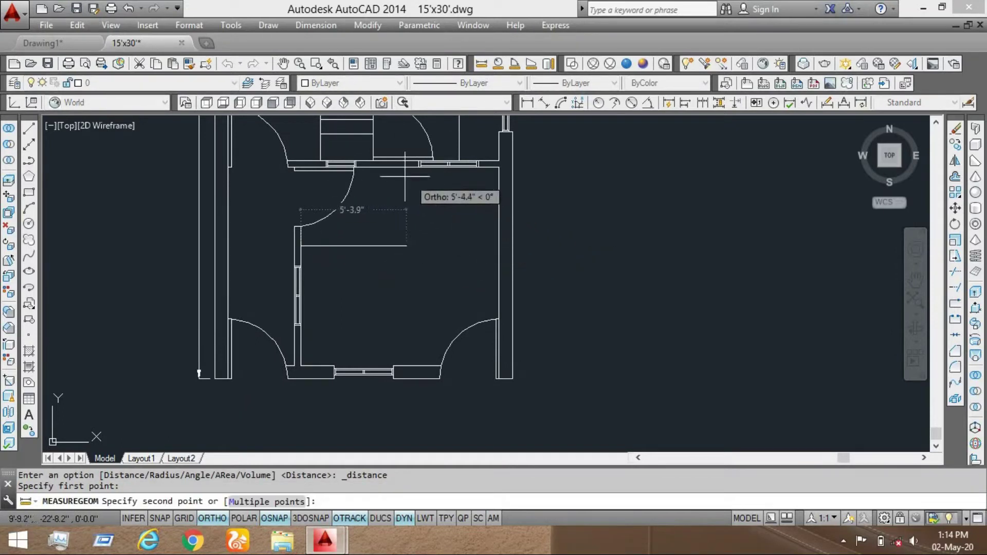
pyautogui.press('Escape')
# Measure the lowest room's clear vertical length between the inner faces of its upper and lower walls
pyautogui.press('Return')
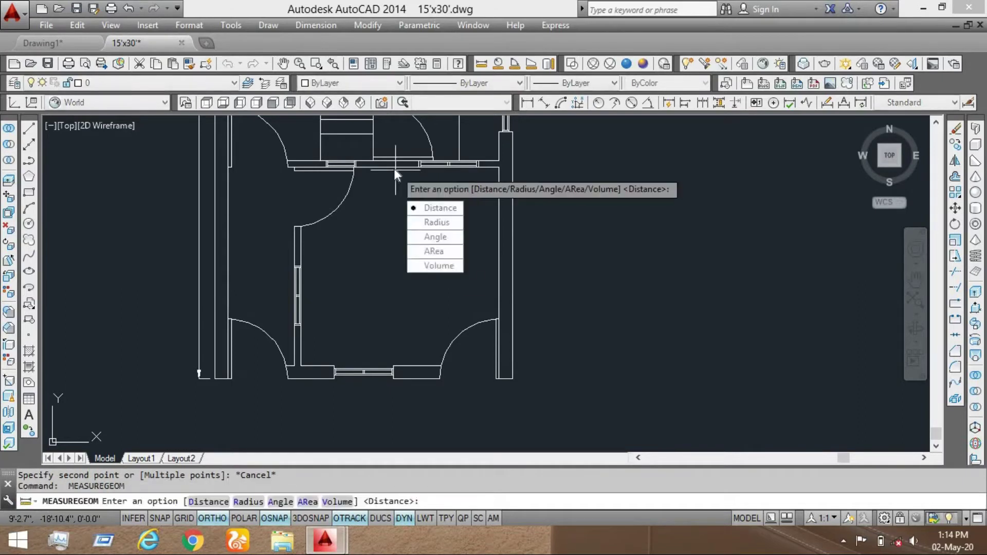
pyautogui.press('Return')
pyautogui.click(357, 167)
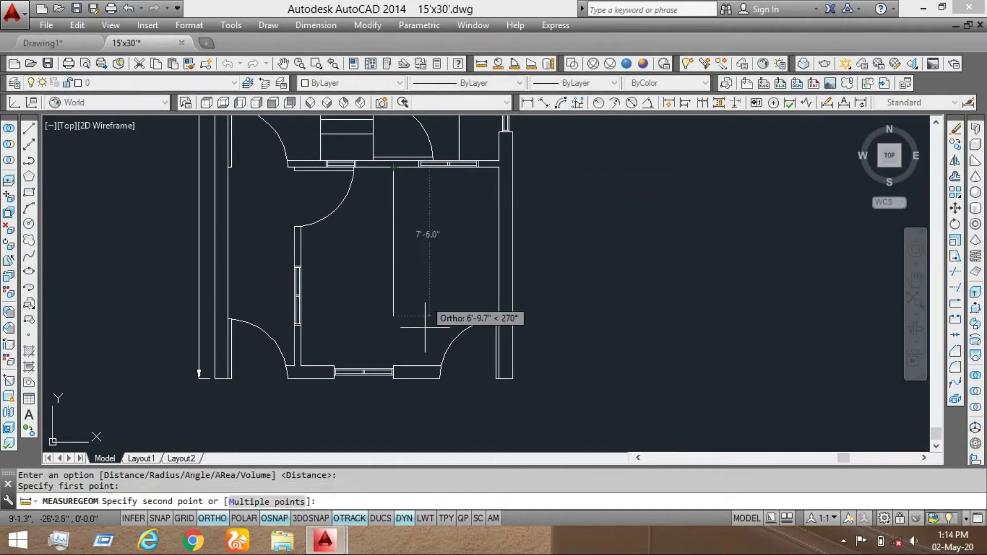
pyautogui.click(394, 366)
pyautogui.press('Escape')
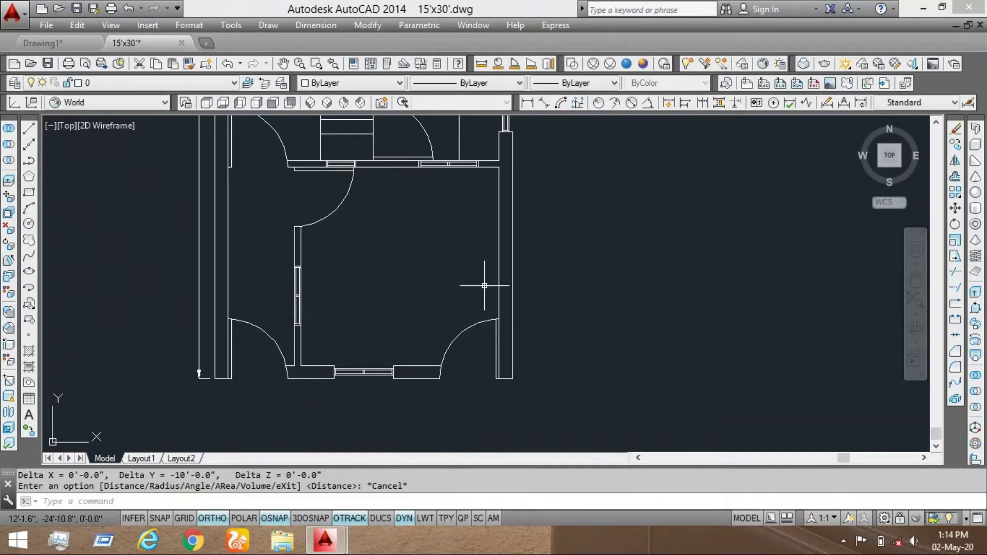
# Place multiline text in the middle of the lowest room reading "hall" with "10'x10'" on a second line
pyautogui.click(30, 414)
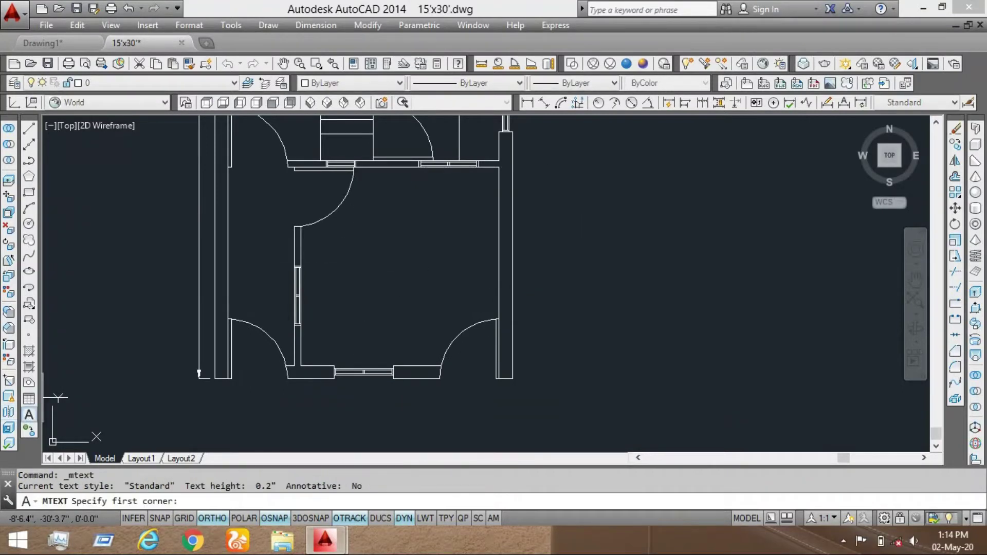
pyautogui.click(369, 239)
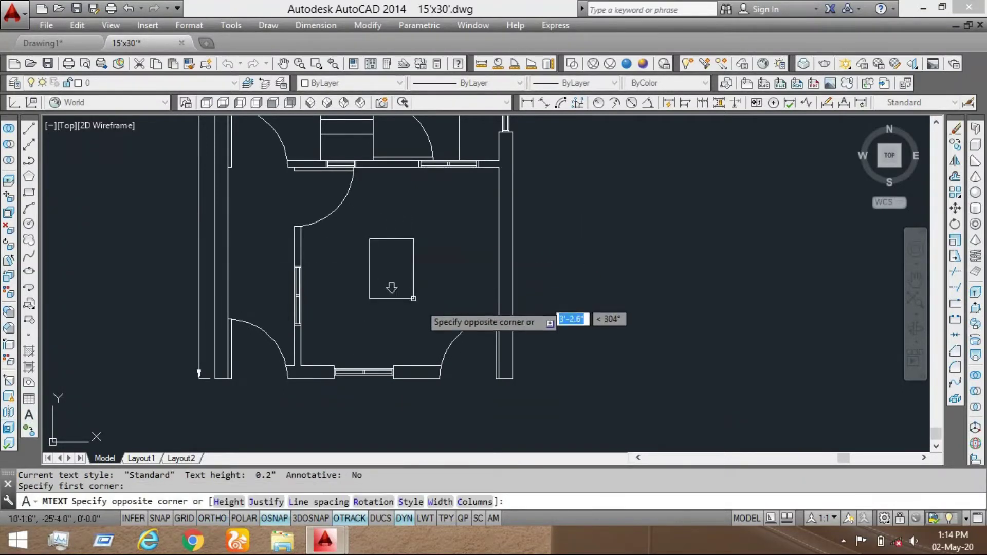
pyautogui.click(440, 310)
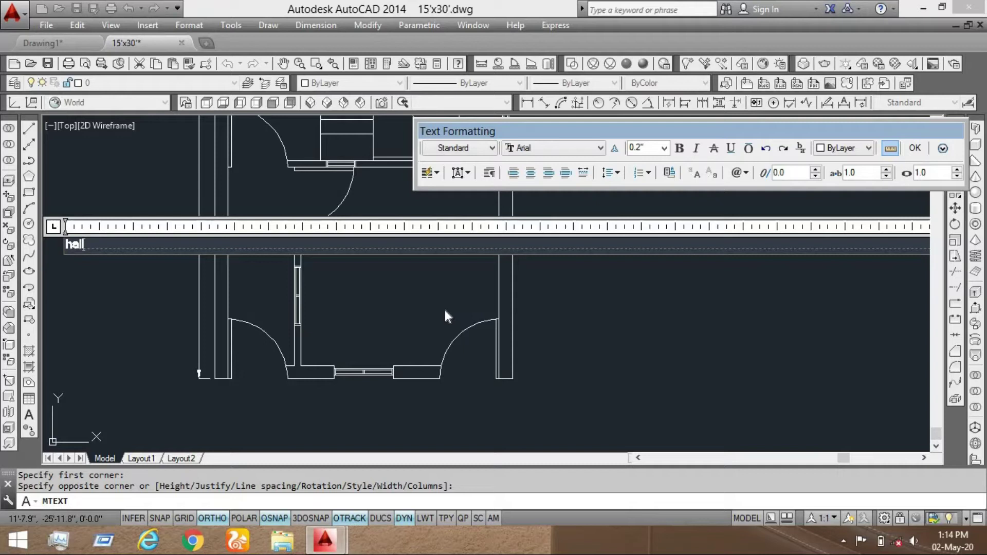
pyautogui.write('hall')
pyautogui.press('Return')
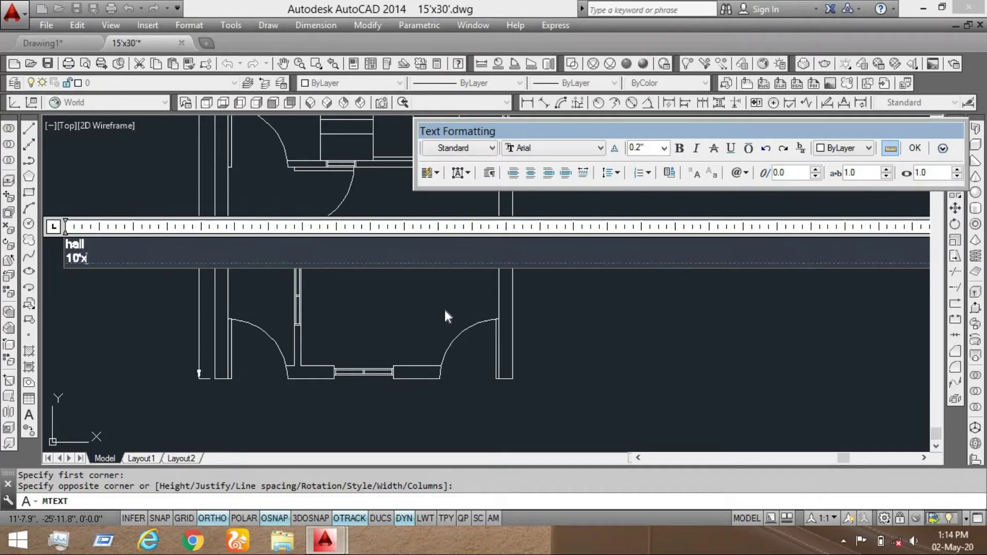
pyautogui.write("10'x10'")
# Change the font of the whole hall label to Times New Roman
pyautogui.hotkey('ctrl', 'a')
pyautogui.click(584, 149)
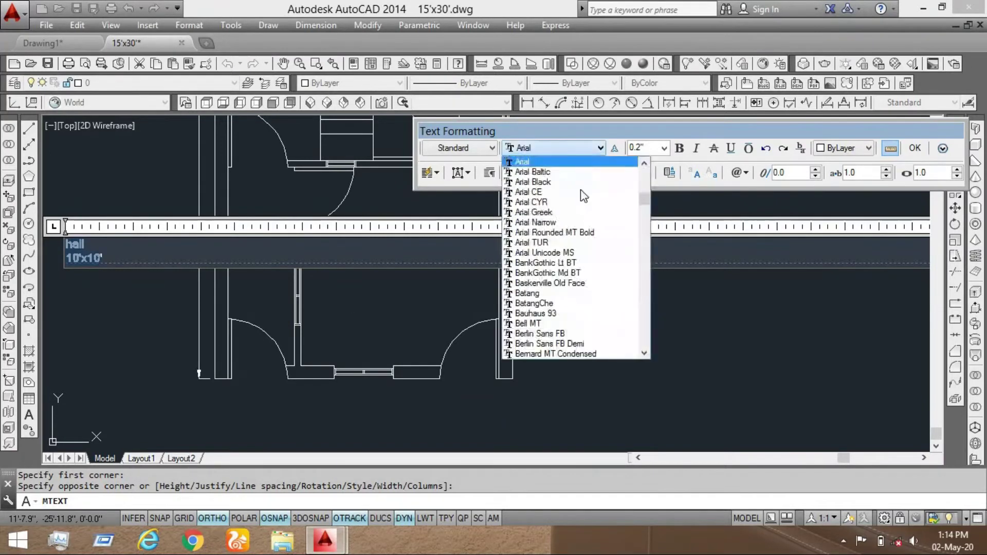
pyautogui.press('t')
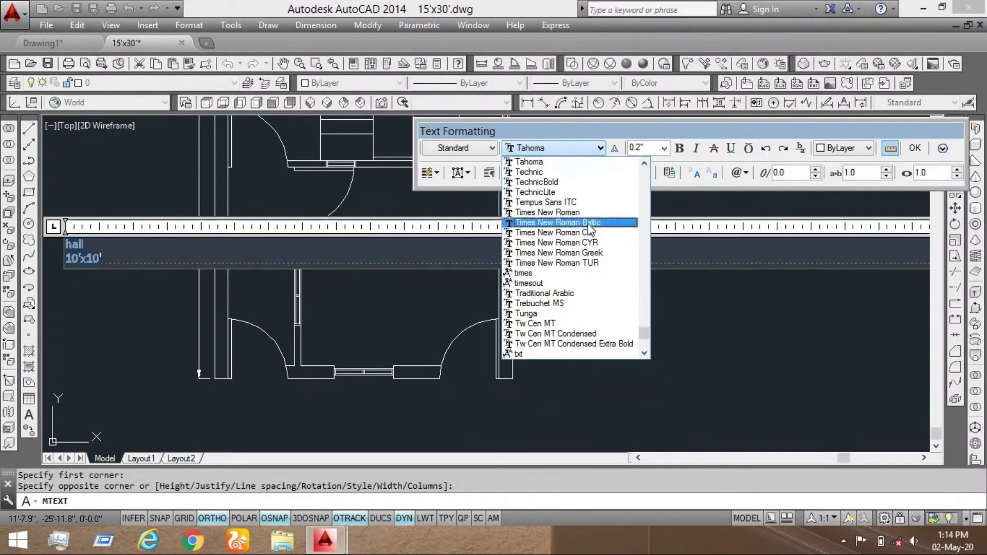
pyautogui.click(587, 233)
pyautogui.click(584, 150)
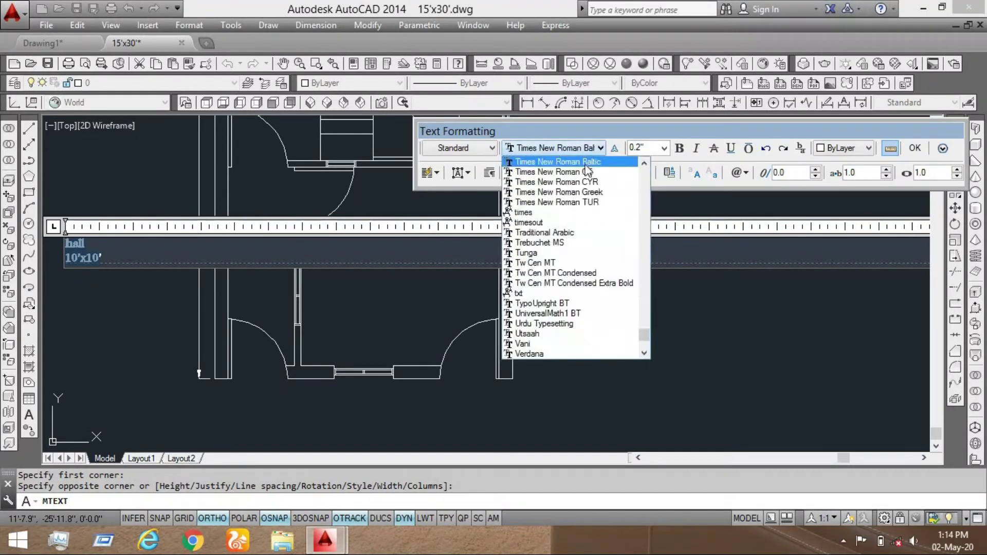
pyautogui.scroll(1, 587, 186)
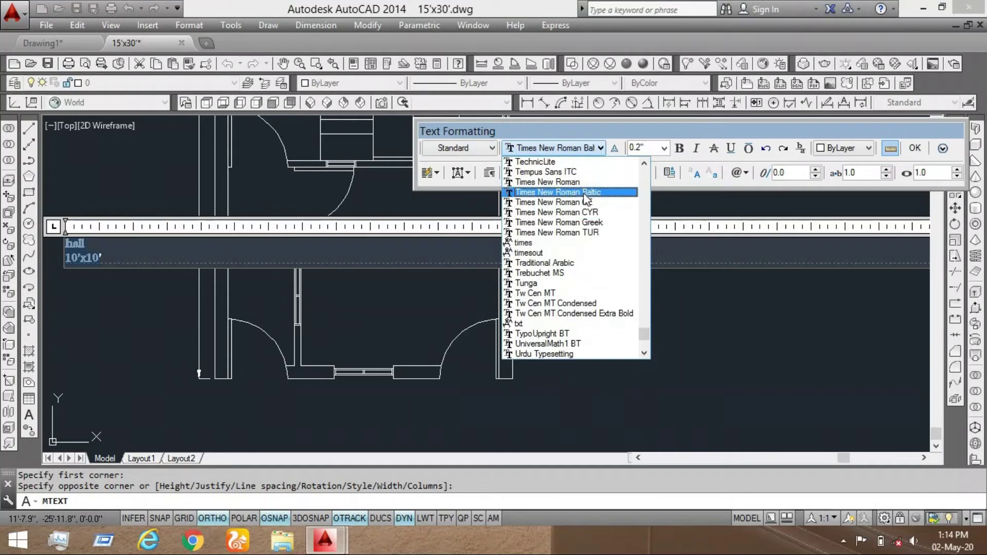
pyautogui.click(581, 181)
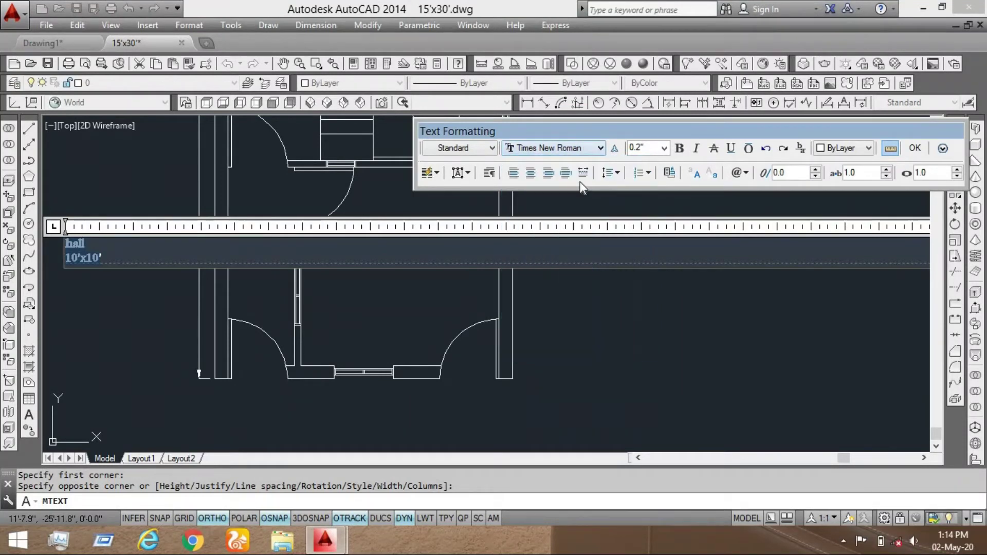
# Set the hall label's text height to 7" and its colour to Cyan, and finish the text
pyautogui.click(663, 149)
pyautogui.click(663, 149)
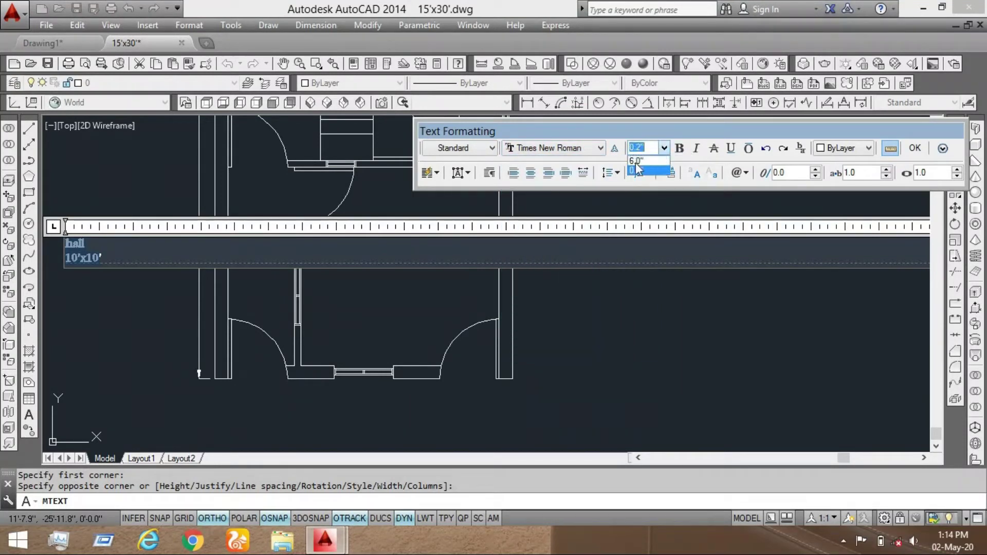
pyautogui.click(642, 161)
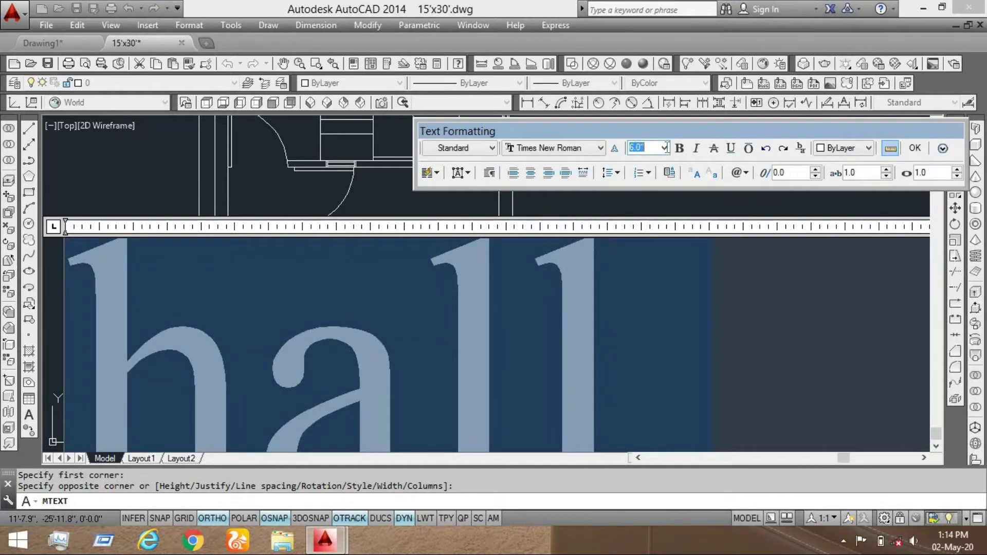
pyautogui.write('7')
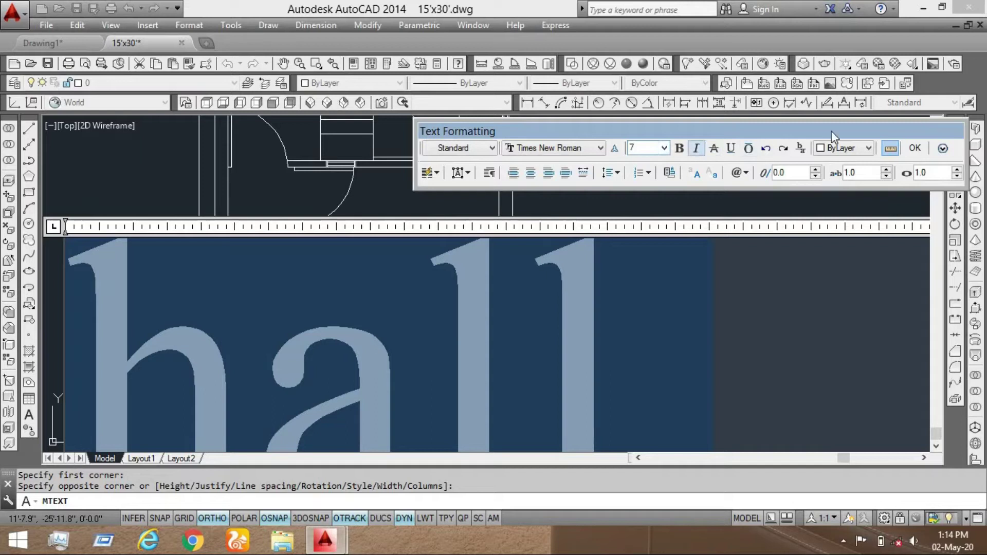
pyautogui.click(847, 148)
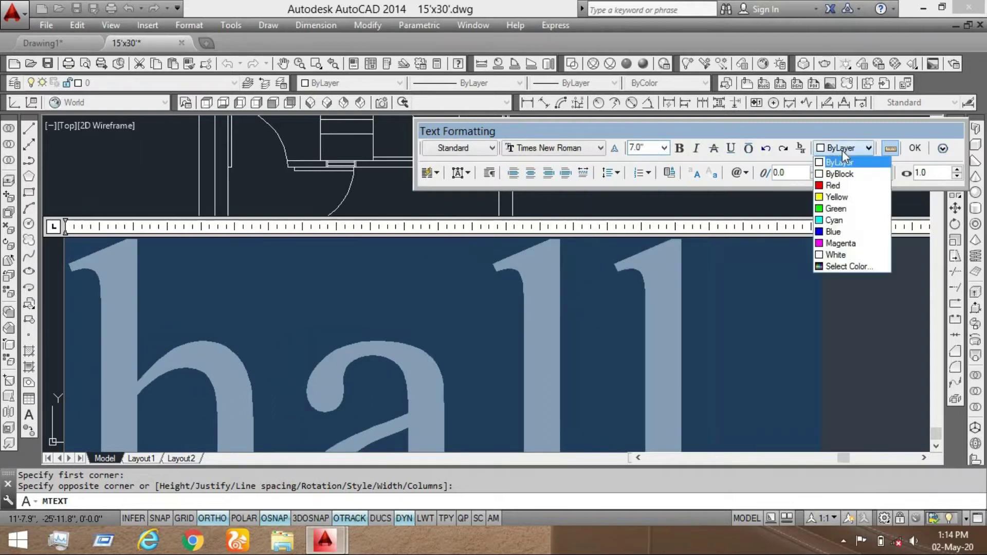
pyautogui.click(854, 221)
pyautogui.click(915, 149)
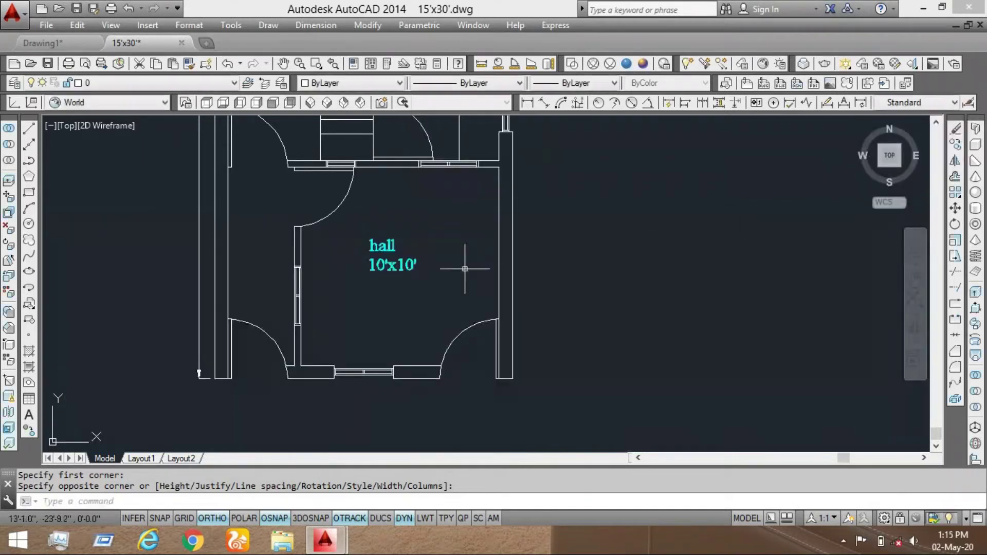
# Examine the hall label, the dimensions in the upper rooms and the whole plan for readability
pyautogui.scroll(2, 383, 248)
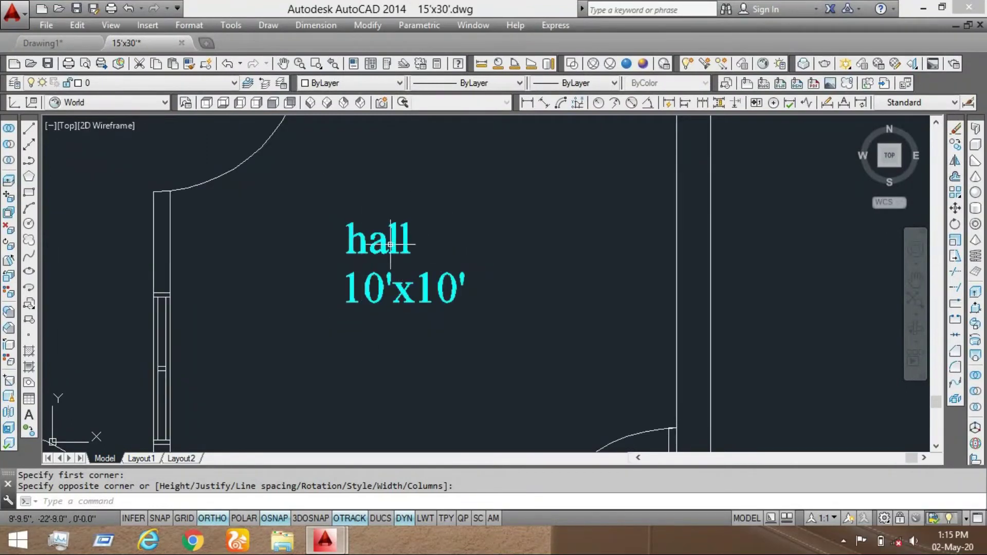
pyautogui.scroll(-4, 362, 259)
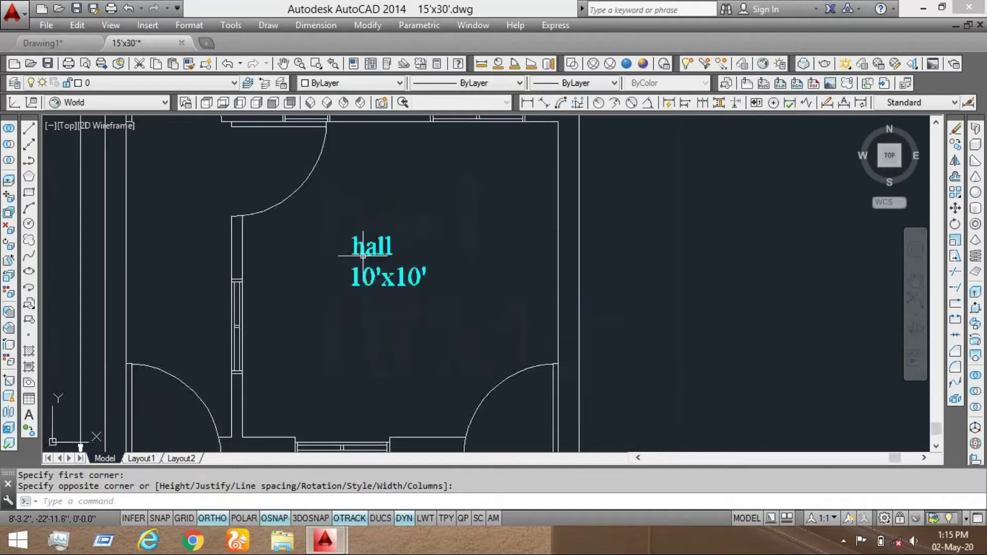
pyautogui.scroll(3, 364, 260)
pyautogui.scroll(5, 362, 259)
pyautogui.scroll(-3, 419, 309)
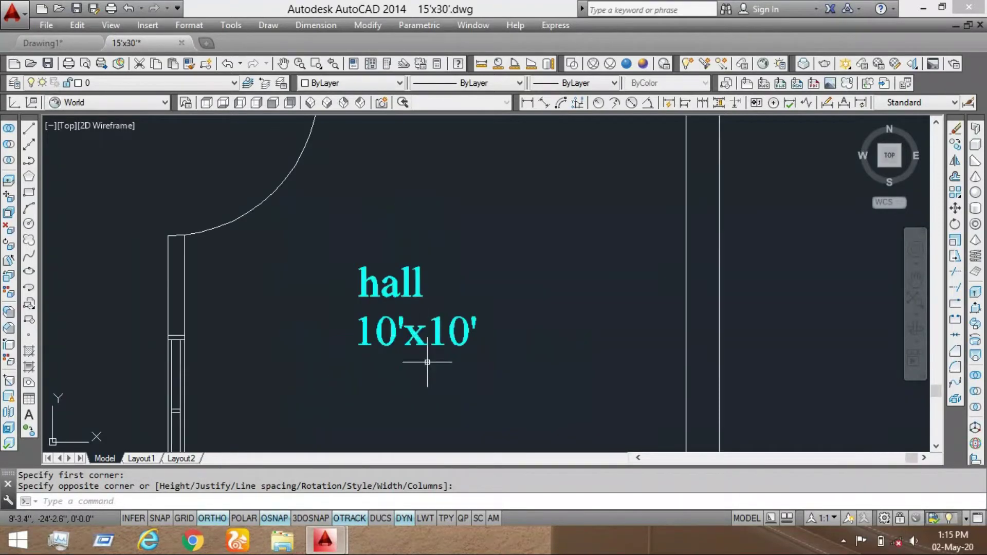
pyautogui.scroll(3, 434, 353)
pyautogui.scroll(-4, 442, 288)
pyautogui.scroll(-3, 435, 396)
pyautogui.scroll(5, 437, 318)
pyautogui.scroll(-2, 422, 249)
pyautogui.scroll(2, 445, 267)
pyautogui.scroll(-2, 445, 266)
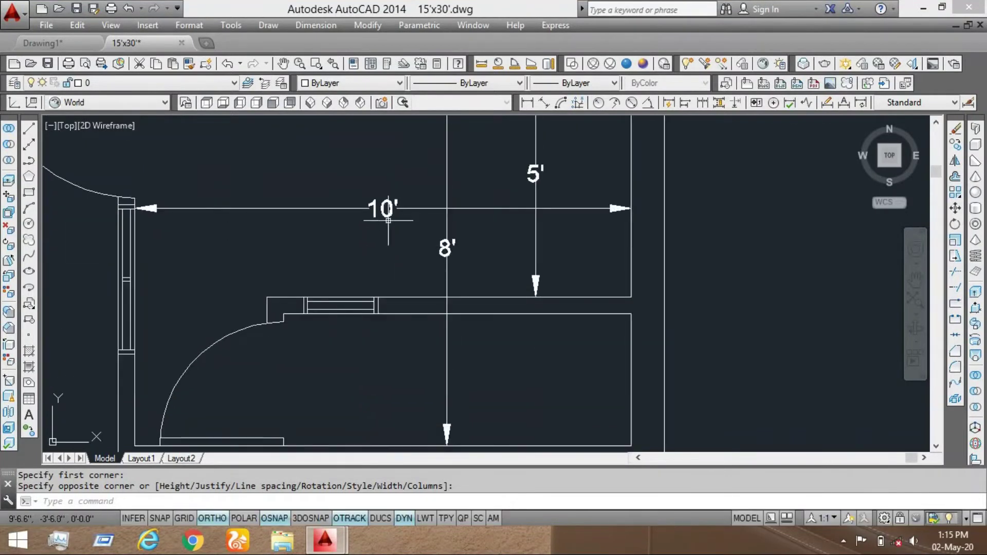
pyautogui.scroll(-3, 491, 212)
pyautogui.scroll(-5, 491, 212)
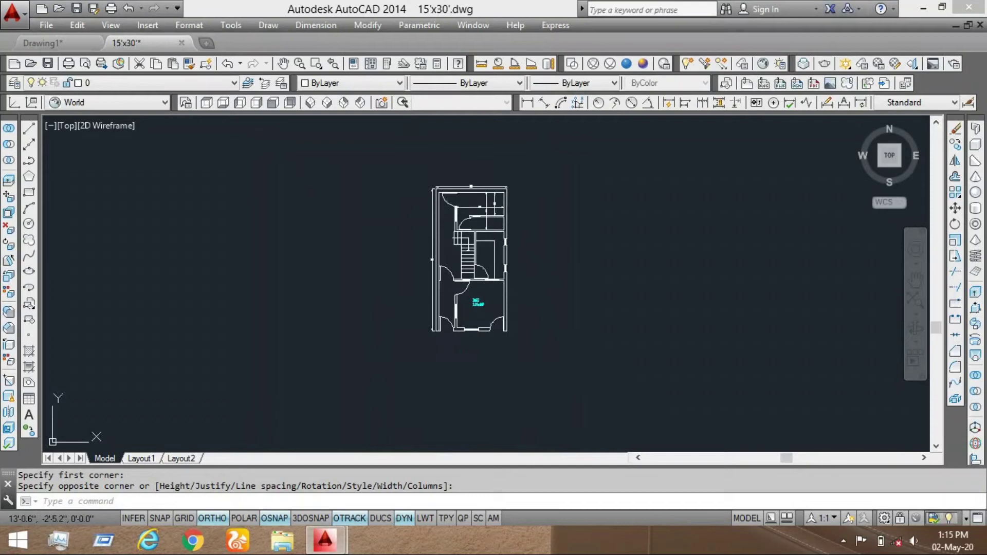
pyautogui.scroll(3, 496, 214)
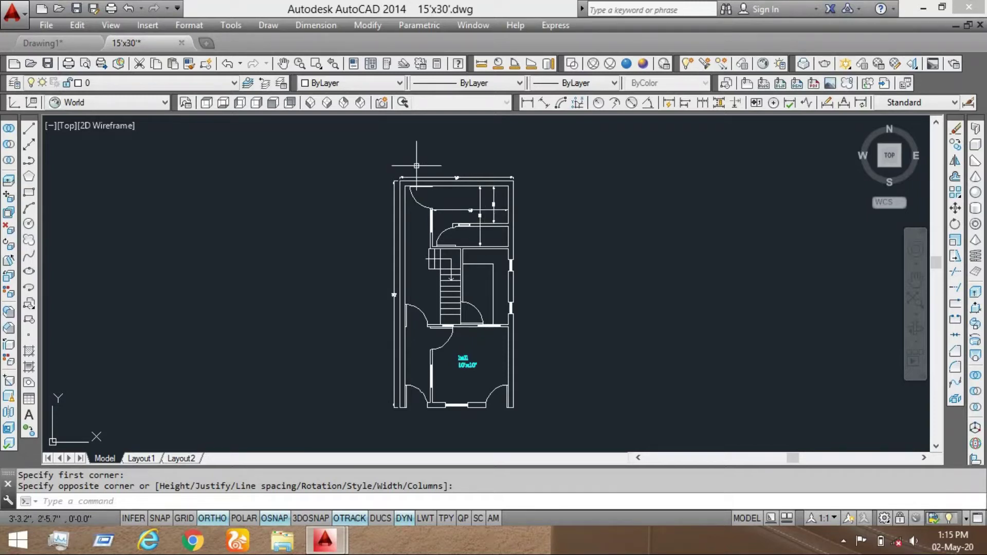
# Create a layer named Door and give it colour 100
pyautogui.click(15, 83)
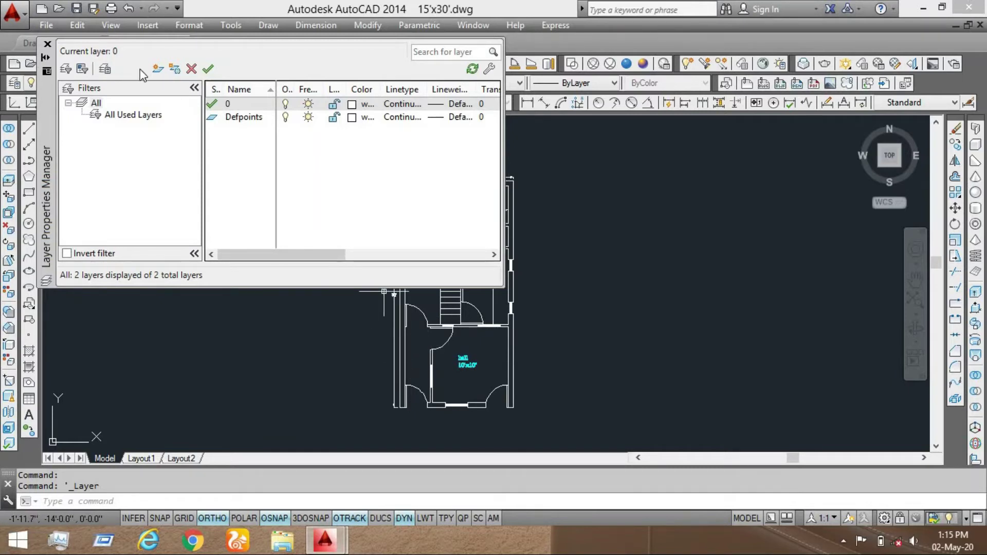
pyautogui.click(157, 69)
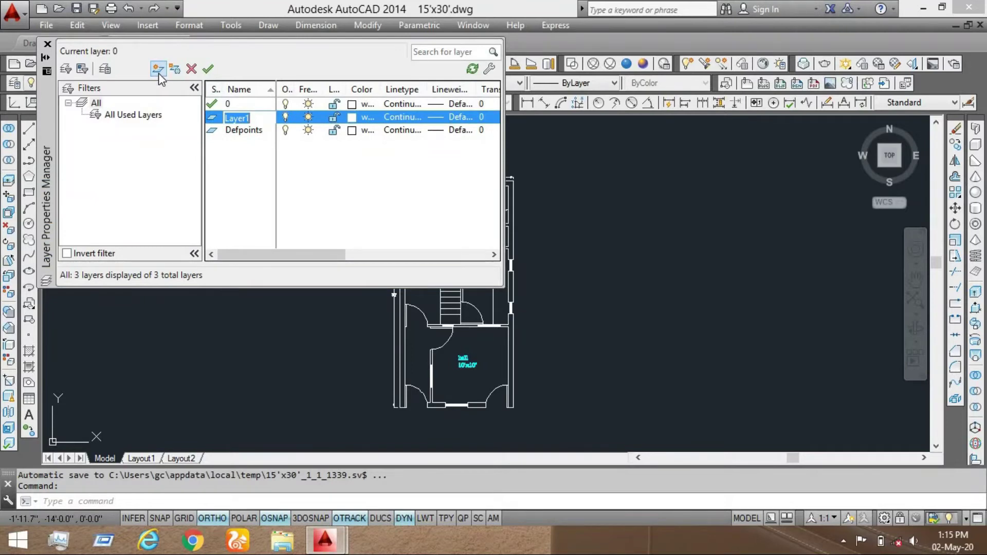
pyautogui.write('Door')
pyautogui.click(353, 119)
pyautogui.click(534, 220)
pyautogui.press('Return')
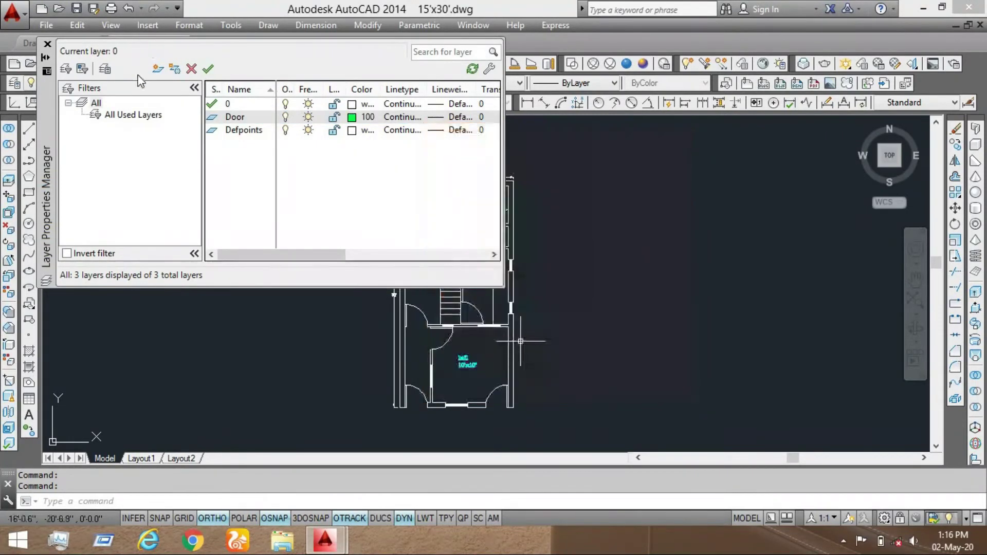
# Create a layer named Window and give it colour 61
pyautogui.click(158, 69)
pyautogui.write('Window')
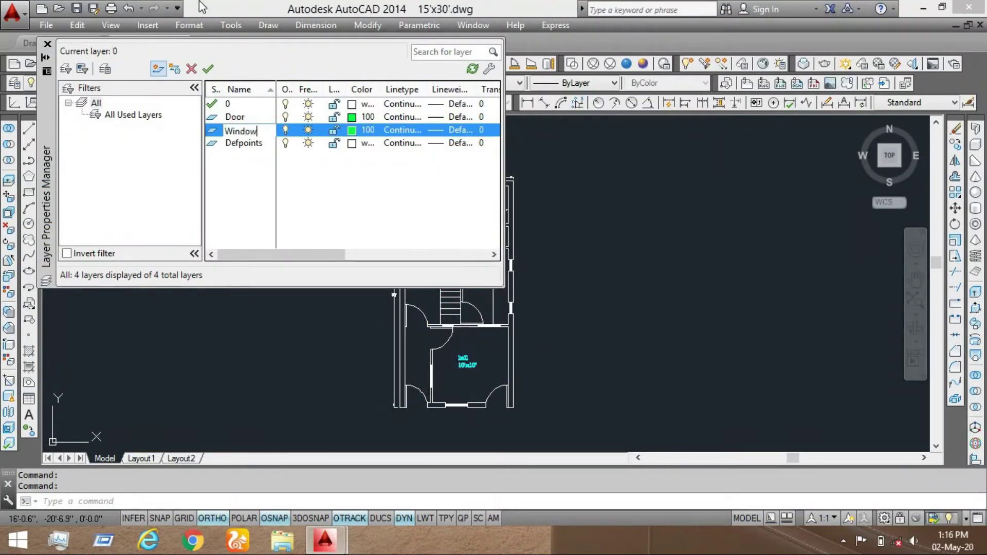
pyautogui.click(352, 130)
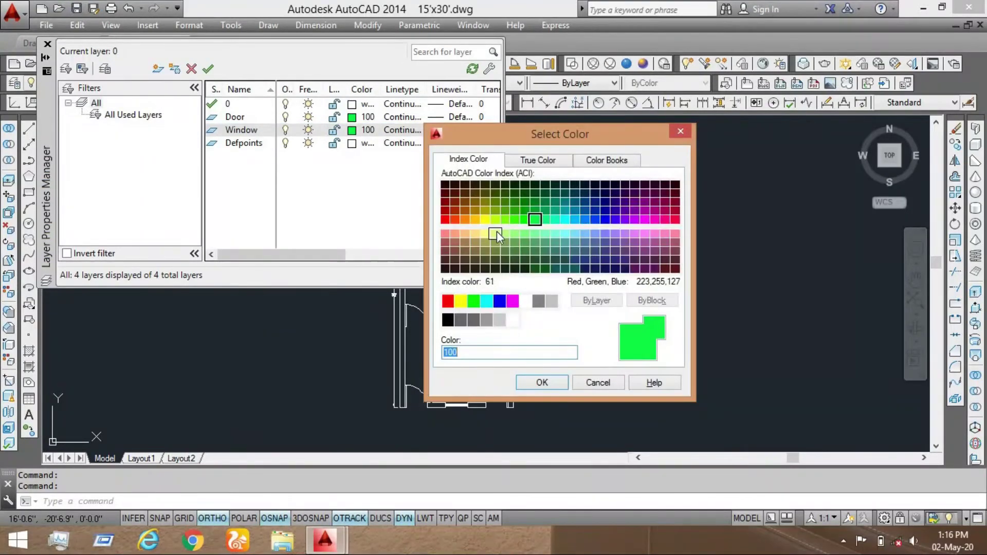
pyautogui.click(495, 233)
pyautogui.click(542, 383)
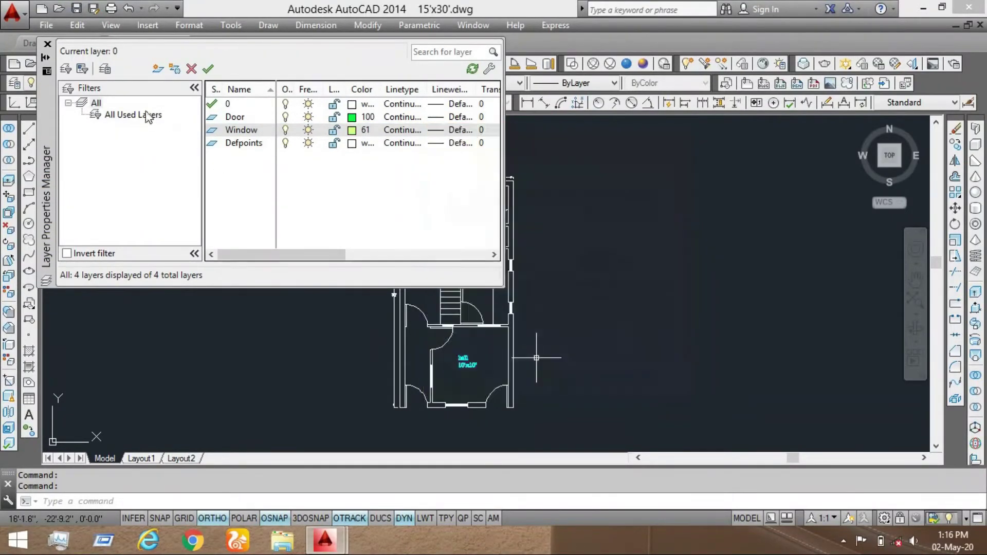
# Create a layer named Ventilation, give it colour 40 and leave it unlocked
pyautogui.click(159, 70)
pyautogui.write('V')
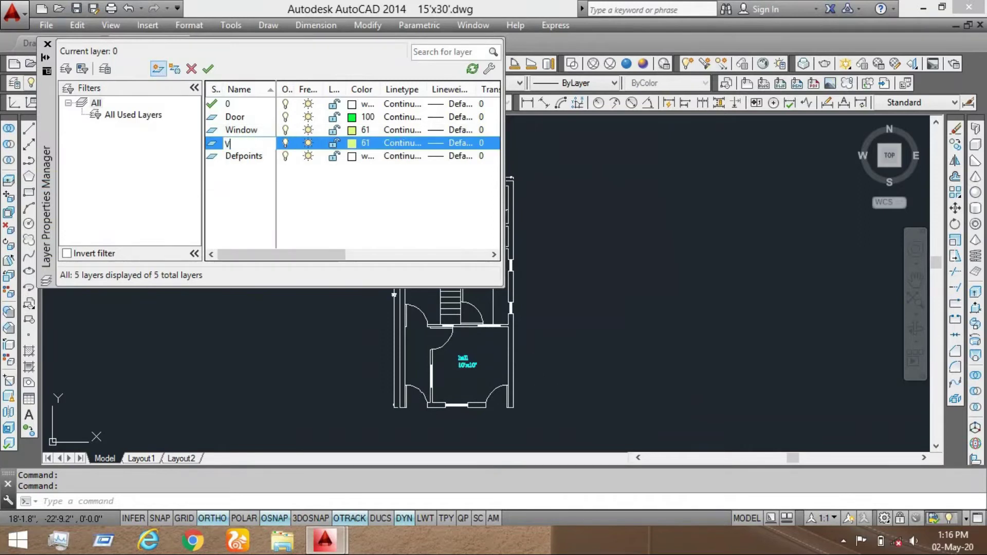
pyautogui.write('entilstion')
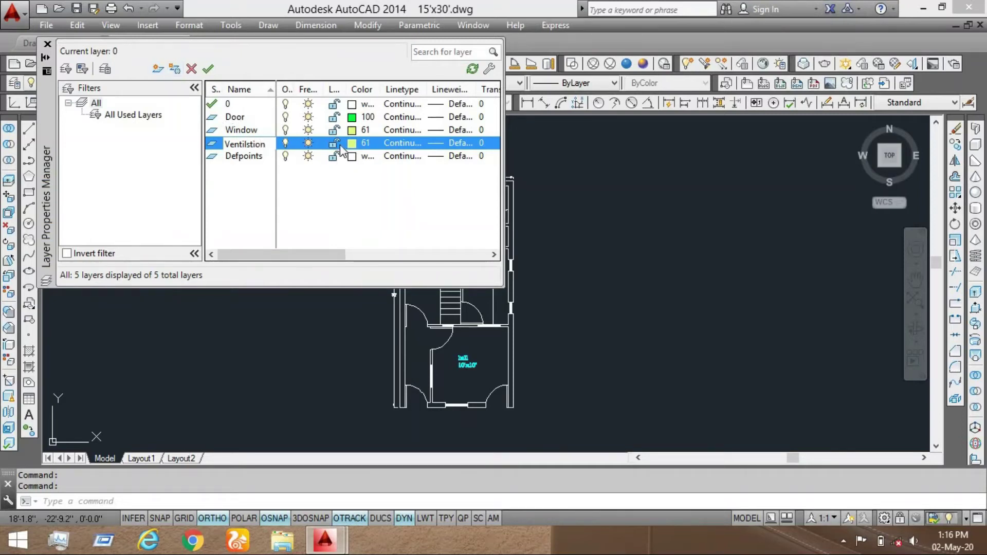
pyautogui.click(251, 144)
pyautogui.click(334, 143)
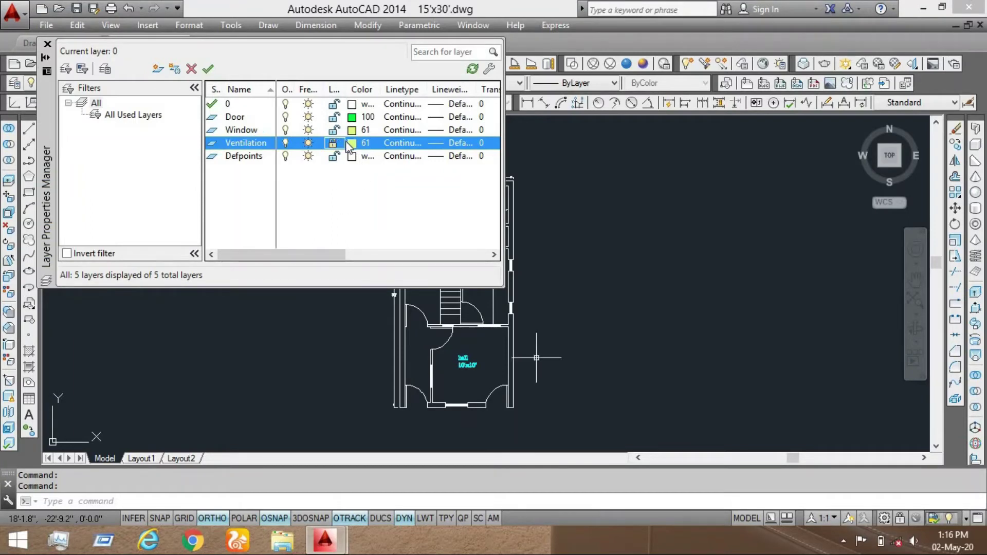
pyautogui.click(351, 144)
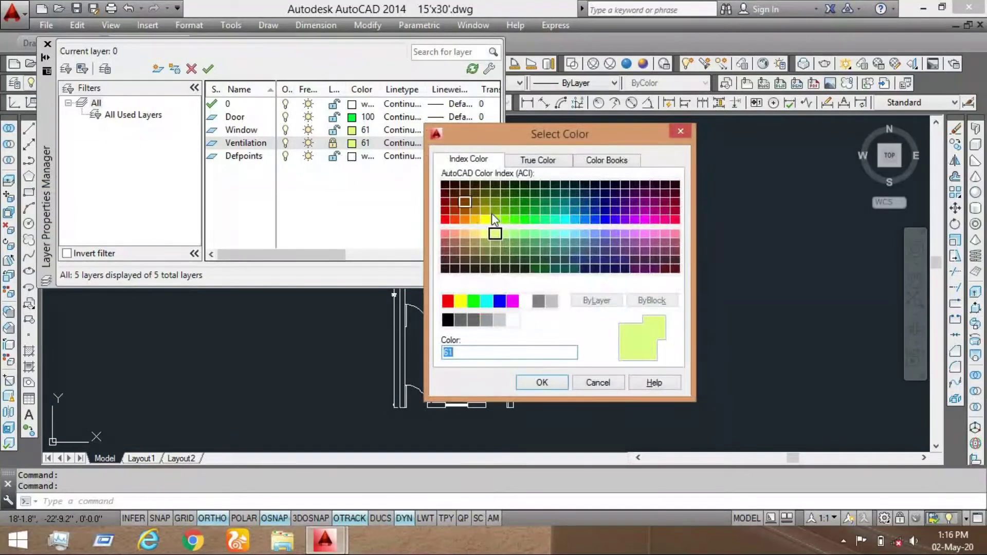
pyautogui.click(476, 221)
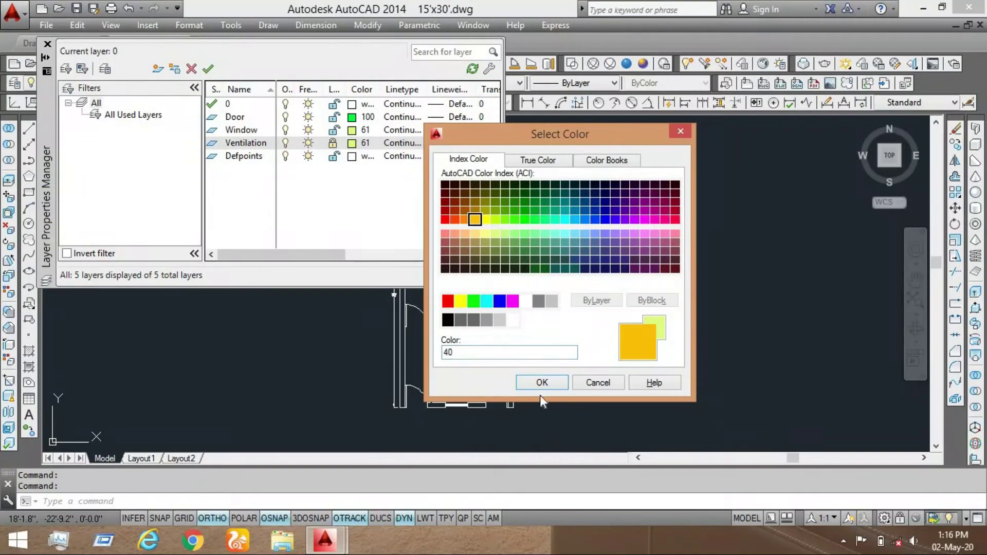
pyautogui.press('Return')
pyautogui.click(335, 144)
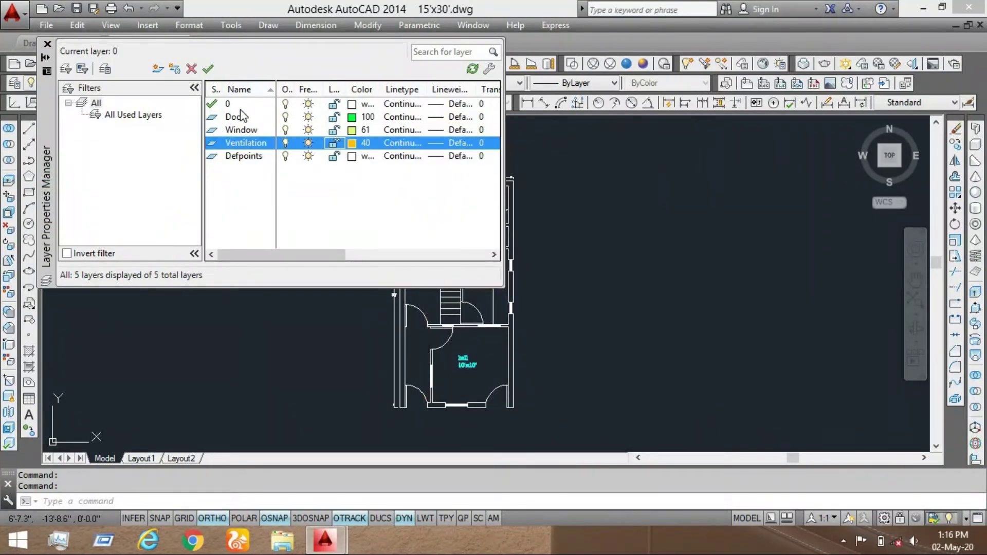
# Create a layer named Wall with colour 181 and close the layer manager
pyautogui.click(157, 69)
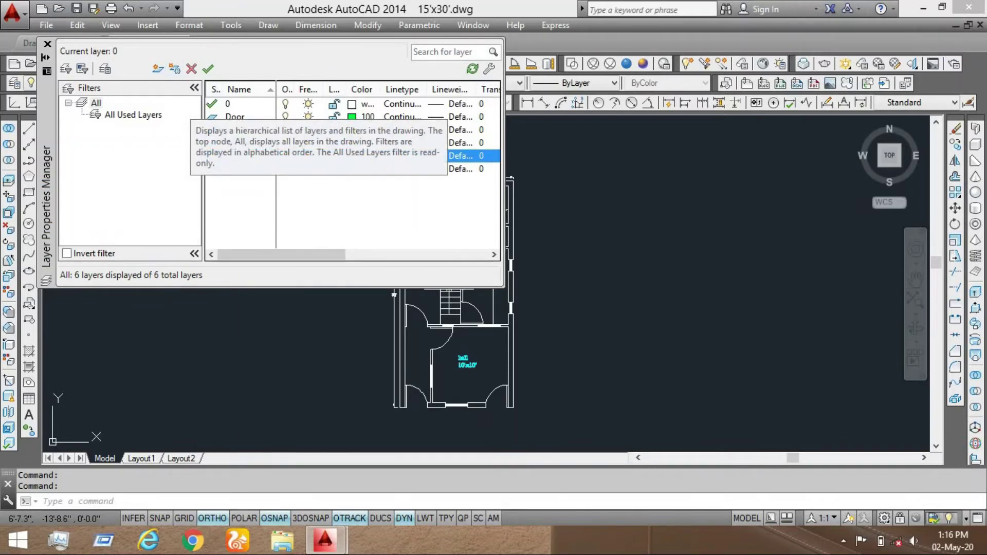
pyautogui.write('Wall')
pyautogui.click(352, 156)
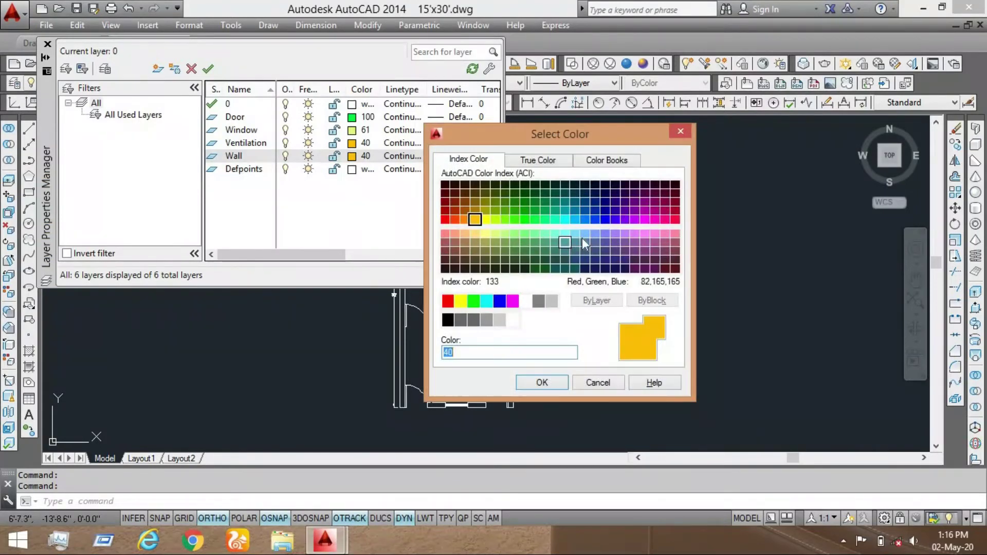
pyautogui.click(615, 232)
pyautogui.click(542, 382)
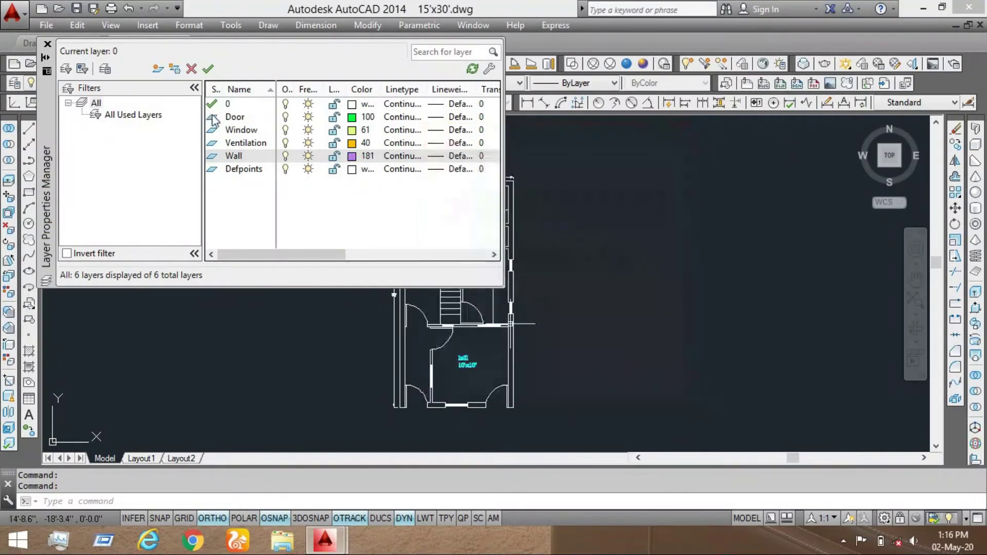
pyautogui.click(47, 44)
# Move all lines of the window in the hall's lowest wall to the Window layer
pyautogui.scroll(2, 452, 442)
pyautogui.scroll(6, 455, 383)
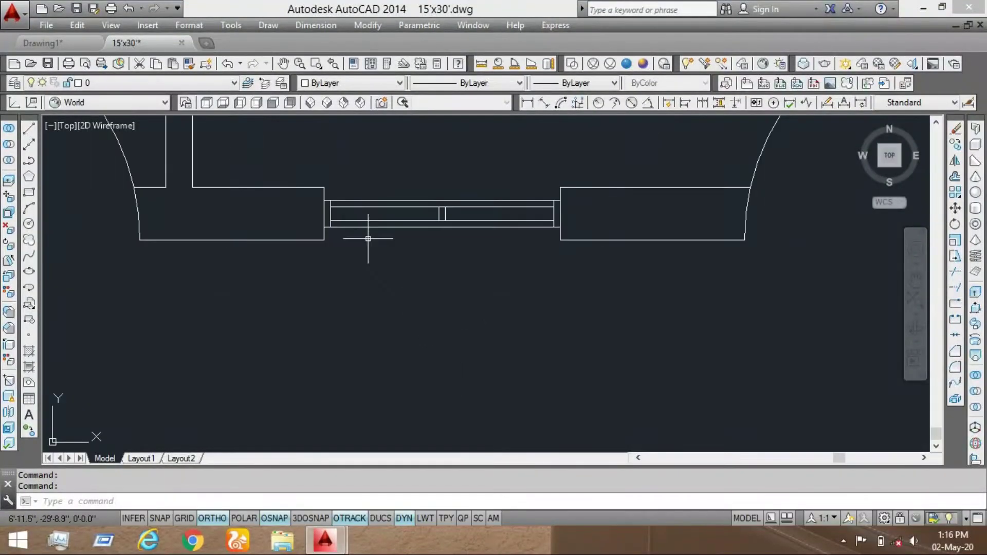
pyautogui.click(274, 221)
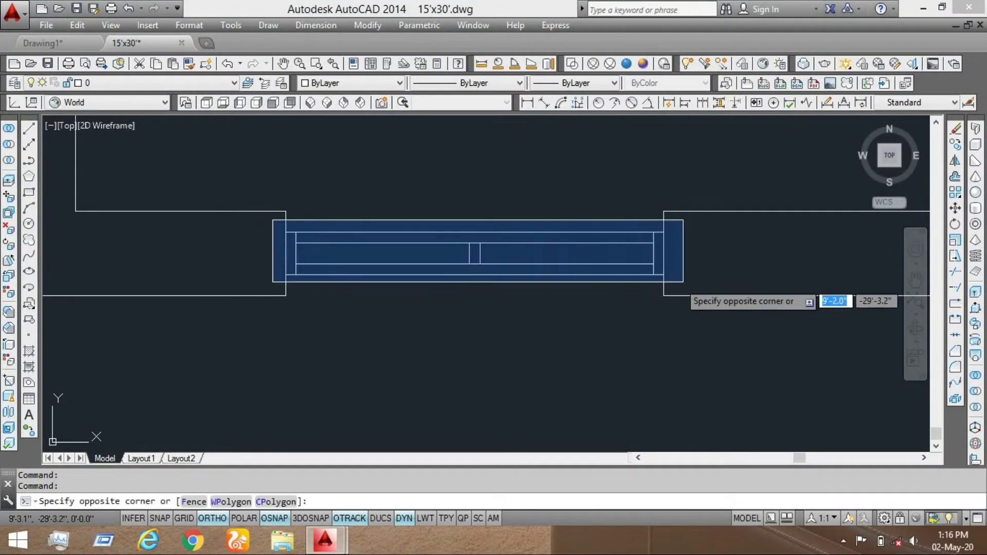
pyautogui.click(692, 281)
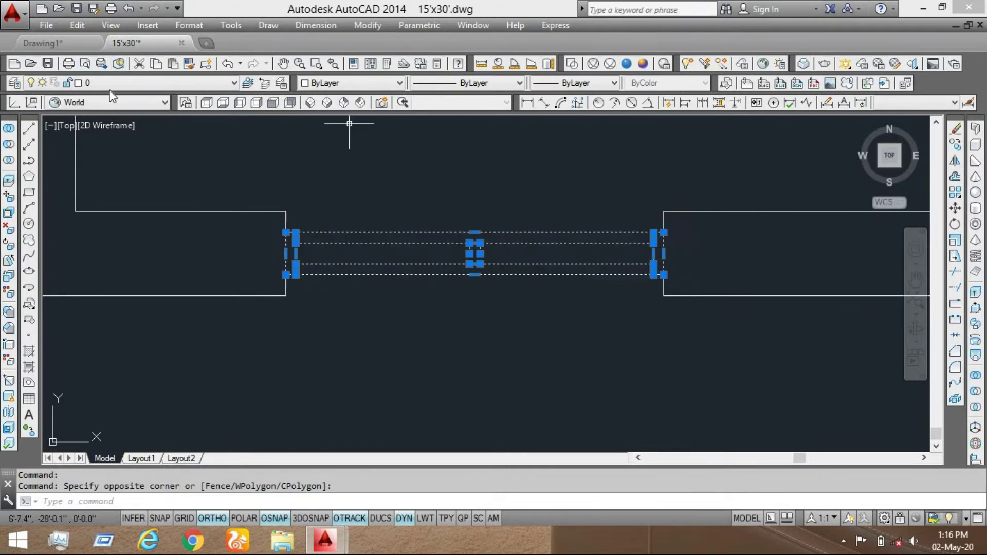
pyautogui.click(132, 82)
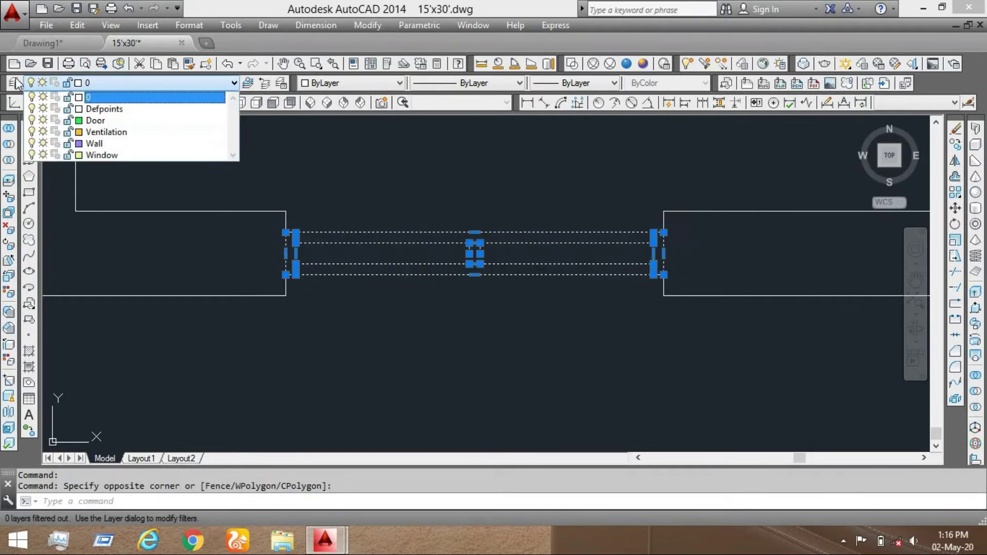
pyautogui.click(128, 156)
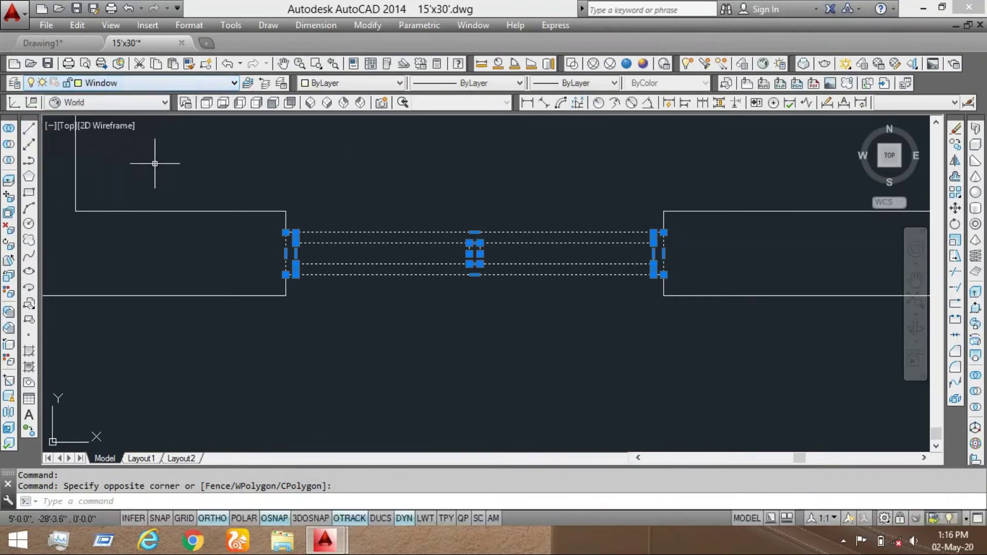
pyautogui.press('Escape')
# Move the wall pieces on both sides of the hall's lowest window to the Wall layer
pyautogui.scroll(-2, 350, 208)
pyautogui.moveTo(313, 201); pyautogui.dragTo(310, 197, button='middle')
pyautogui.click(291, 181)
pyautogui.click(252, 264)
pyautogui.click(535, 179)
pyautogui.click(499, 292)
pyautogui.scroll(4, 466, 205)
pyautogui.click(492, 175)
pyautogui.click(452, 198)
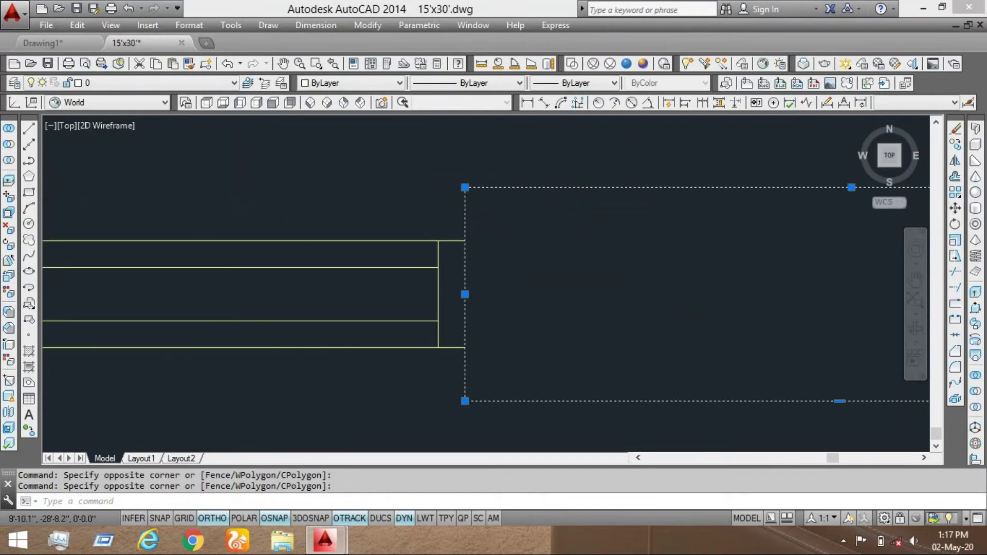
pyautogui.scroll(-4, 524, 181)
pyautogui.scroll(4, 212, 180)
pyautogui.moveTo(211, 180); pyautogui.dragTo(443, 201, button='middle')
pyautogui.click(295, 192)
pyautogui.click(200, 215)
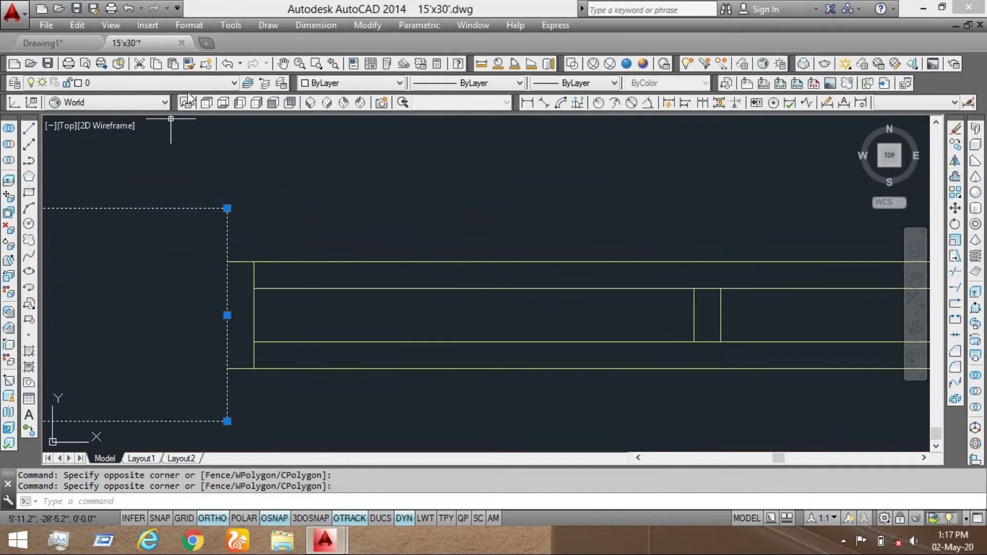
pyautogui.click(195, 83)
pyautogui.click(195, 144)
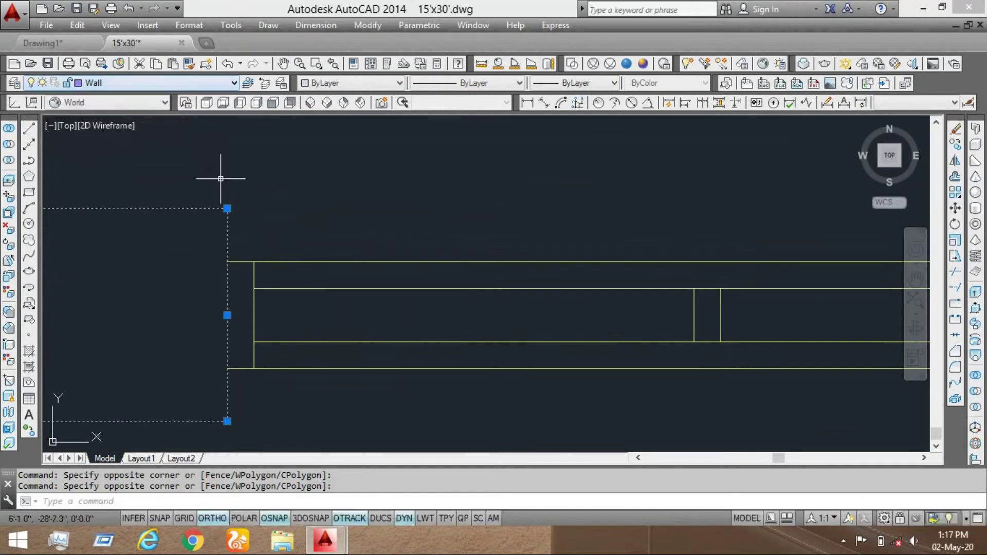
pyautogui.press('Escape')
# Move the small opening in the outer east wall, just above the hall, to the Ventilation layer
pyautogui.scroll(-3, 293, 232)
pyautogui.moveTo(370, 275)
pyautogui.mouseDown(button='middle')
pyautogui.moveTo(374, 391)
pyautogui.moveTo(332, 447)
pyautogui.mouseUp(button='middle')
pyautogui.scroll(6, 399, 211)
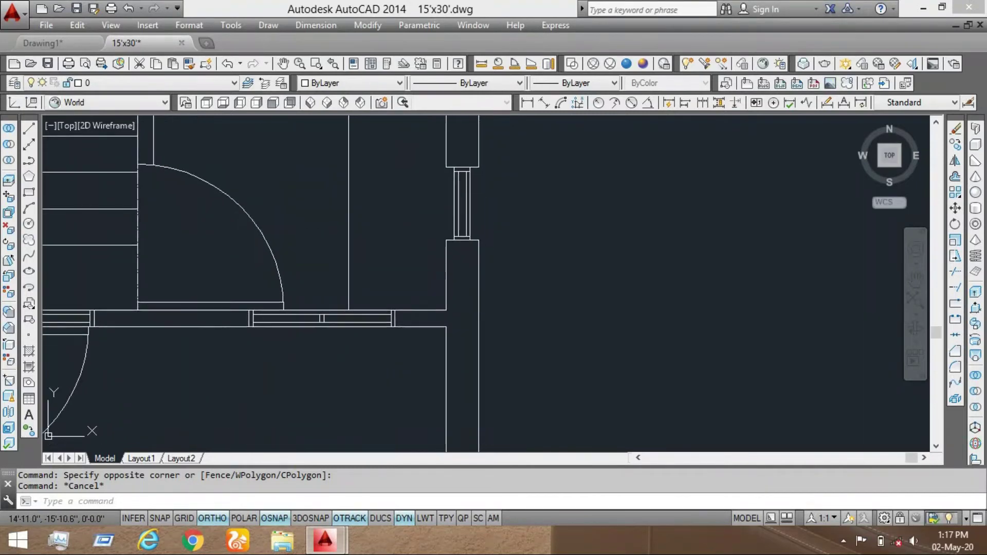
pyautogui.scroll(4, 460, 180)
pyautogui.click(441, 129)
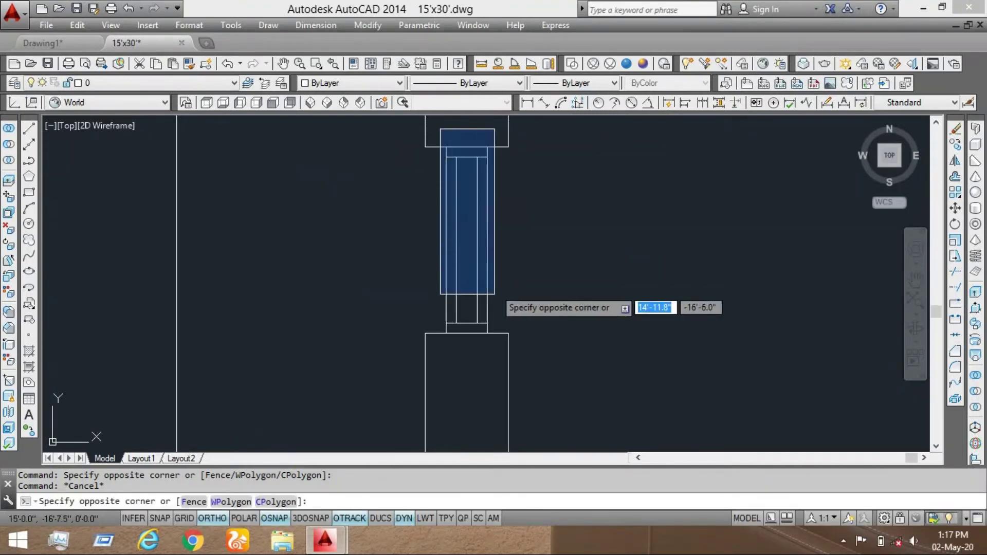
pyautogui.click(494, 294)
pyautogui.click(207, 81)
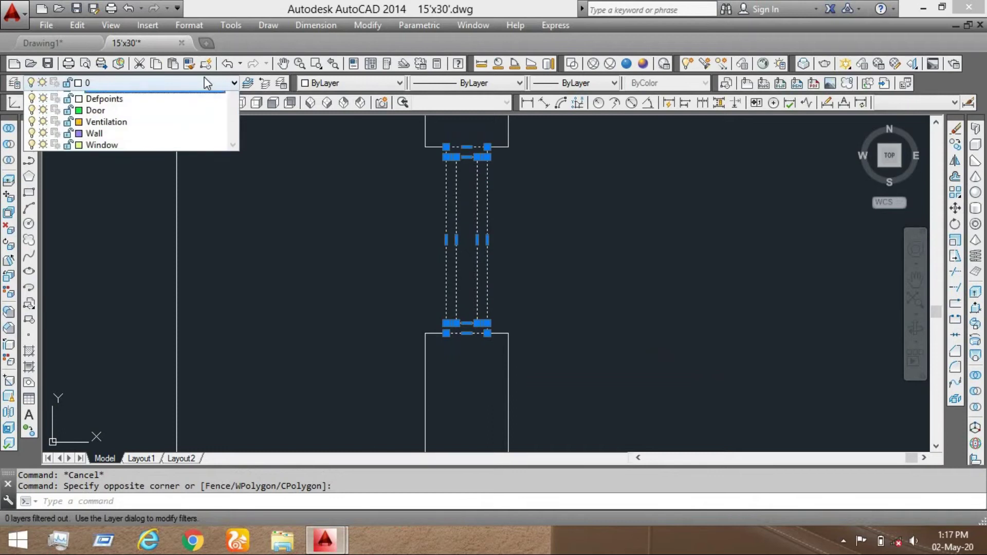
pyautogui.click(159, 132)
pyautogui.press('Escape')
pyautogui.scroll(-4, 462, 241)
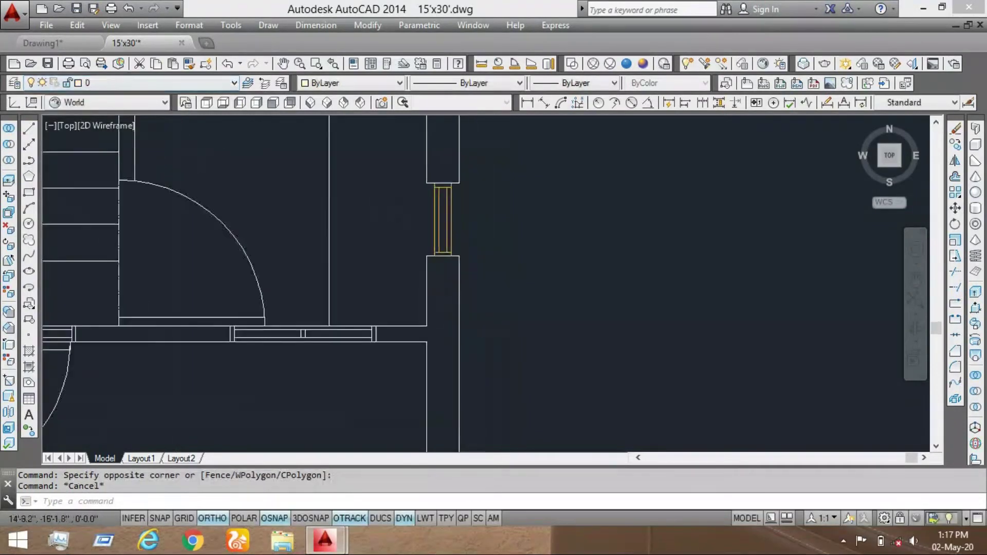
# Move the door leaf and swing arc at the hall's upper-left corner to the Door layer
pyautogui.scroll(2, 309, 247)
pyautogui.scroll(2, 283, 241)
pyautogui.scroll(4, 272, 216)
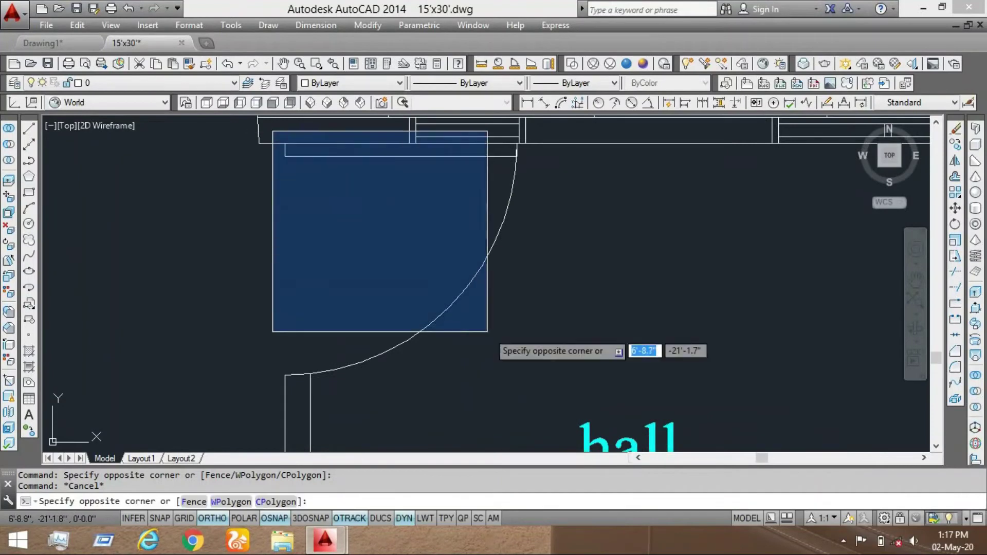
pyautogui.click(533, 378)
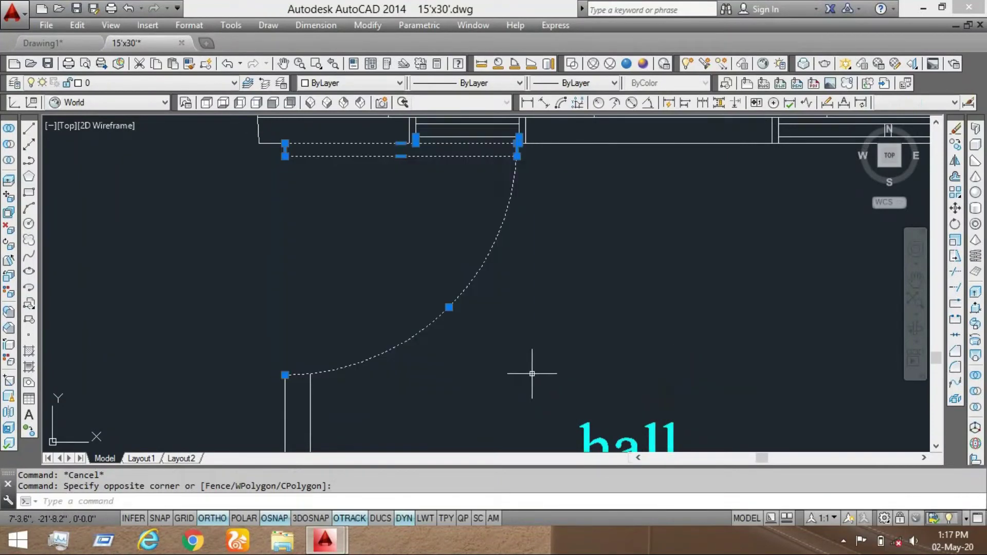
pyautogui.click(162, 81)
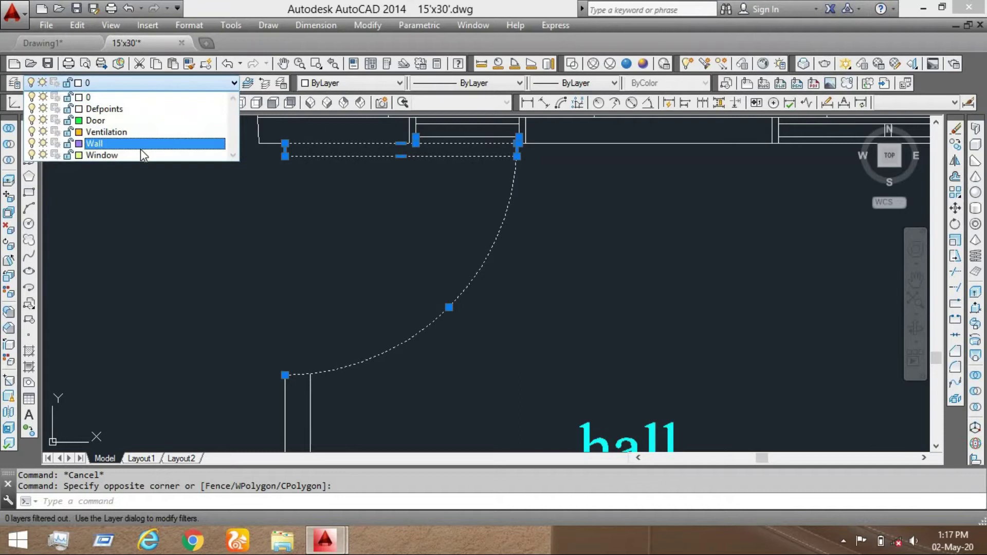
pyautogui.click(139, 120)
pyautogui.press('Escape')
pyautogui.scroll(-5, 481, 227)
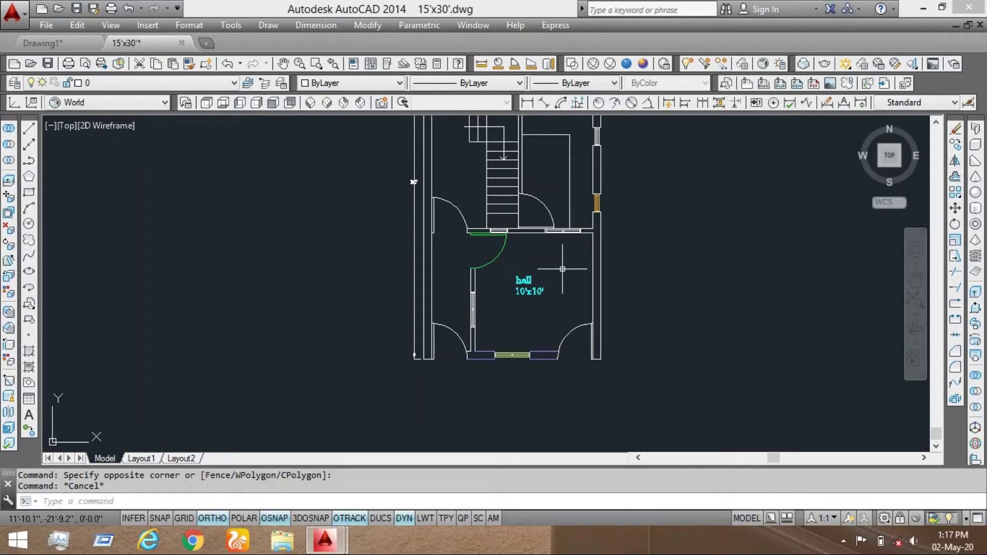
# Open DesignCenter and expand the Program Files folder of Local Disk (C:) in the folder tree
pyautogui.click(372, 66)
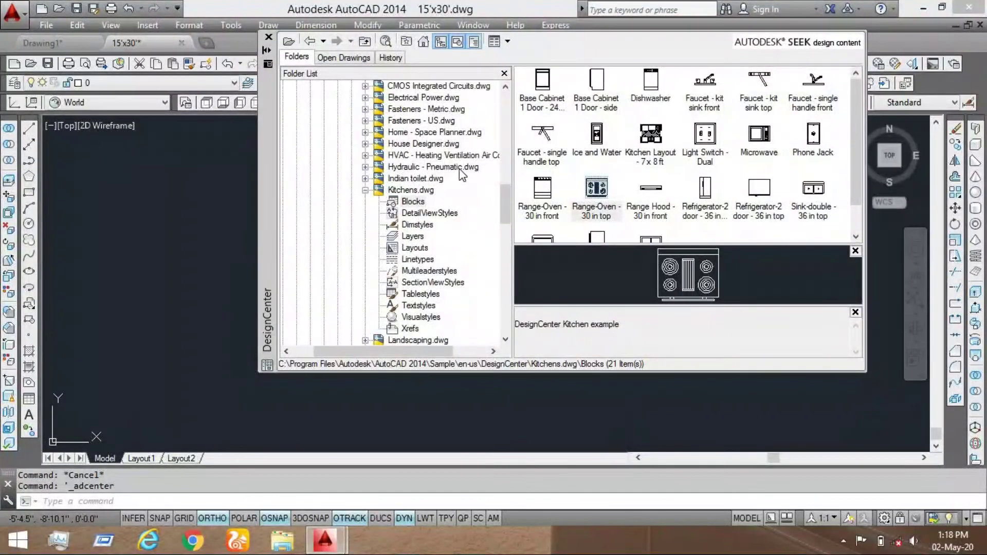
pyautogui.moveTo(500, 198); pyautogui.dragTo(501, 107)
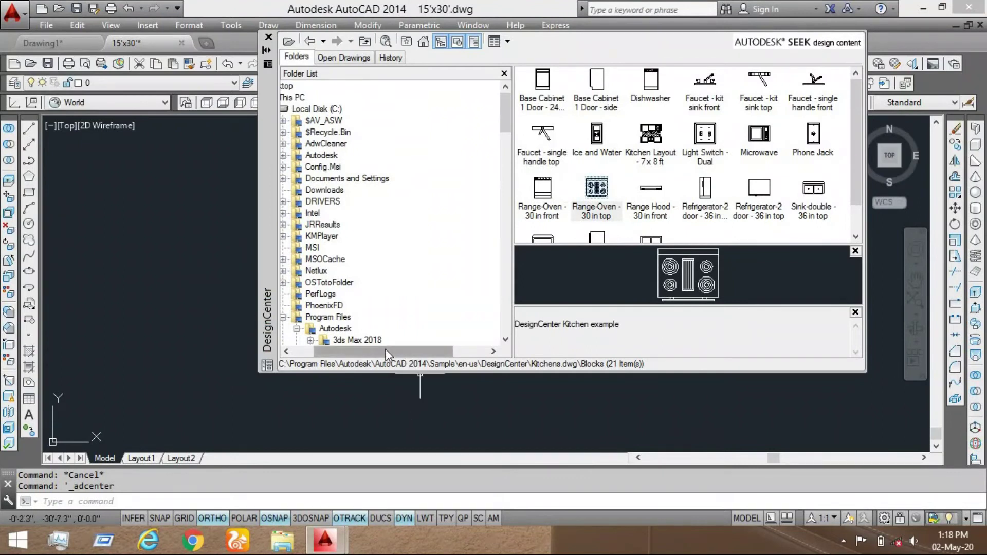
pyautogui.moveTo(440, 352); pyautogui.dragTo(420, 375)
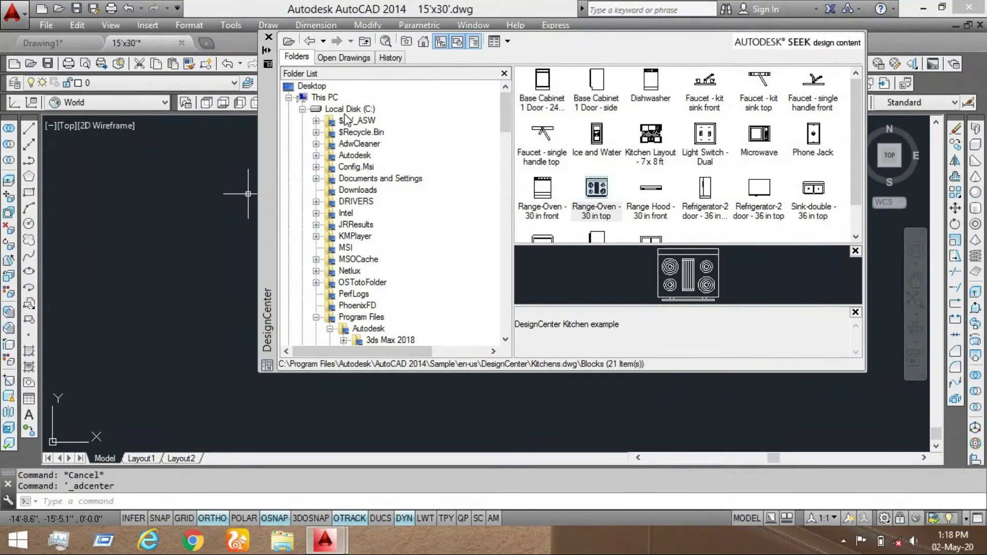
pyautogui.moveTo(506, 116); pyautogui.dragTo(506, 132)
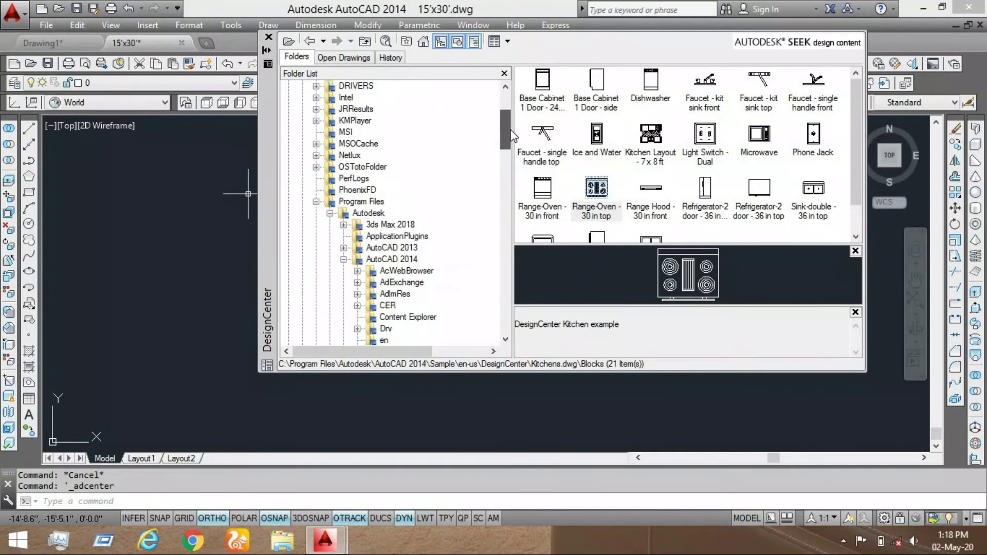
pyautogui.click(317, 202)
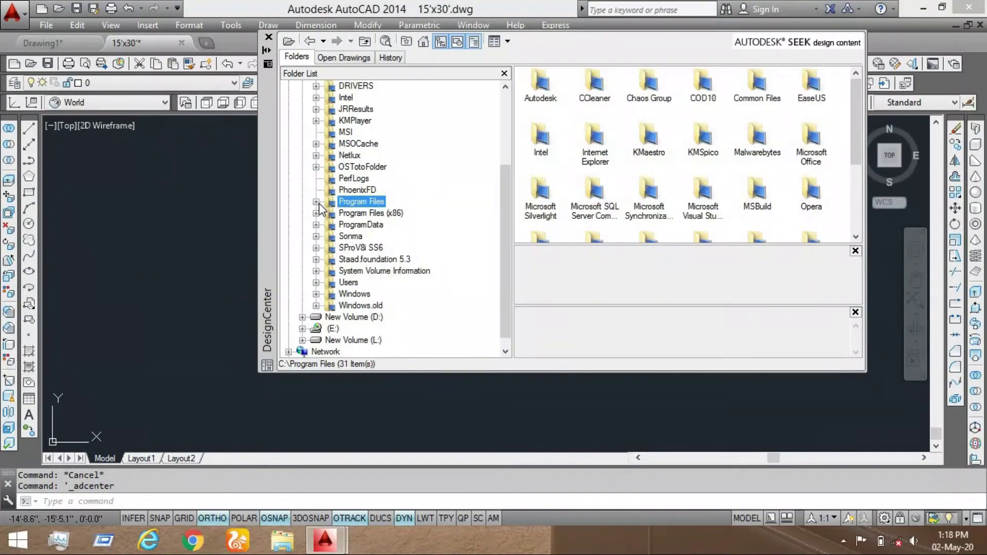
pyautogui.click(317, 202)
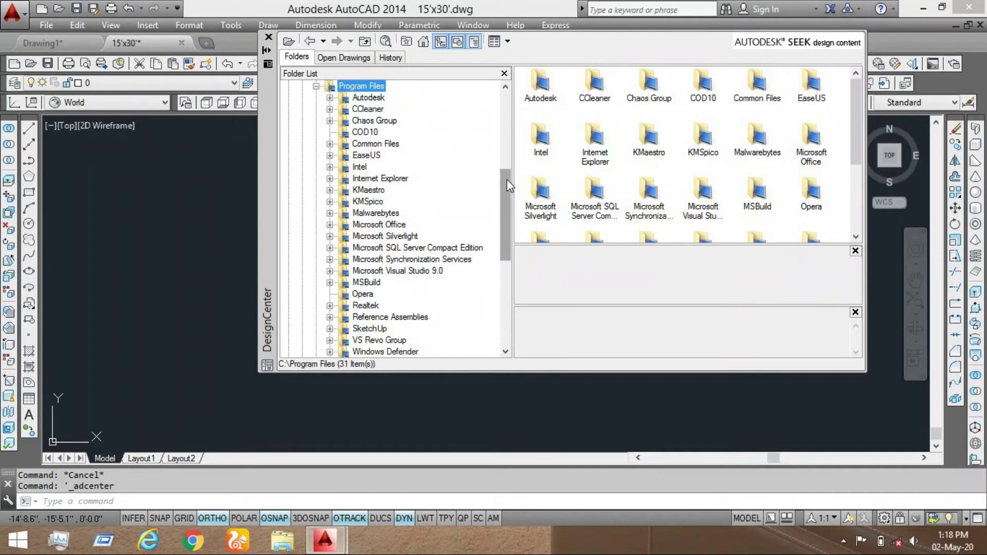
# Expand Autodesk, AutoCAD 2014, Sample and en-us down to the sample drawings in the DesignCenter folder
pyautogui.click(330, 98)
pyautogui.click(343, 144)
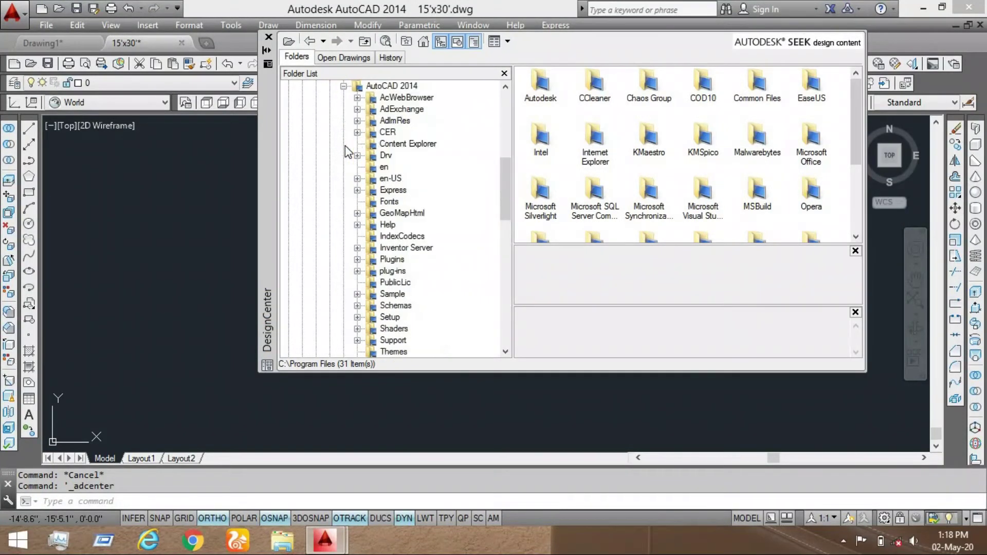
pyautogui.moveTo(504, 196); pyautogui.dragTo(504, 225)
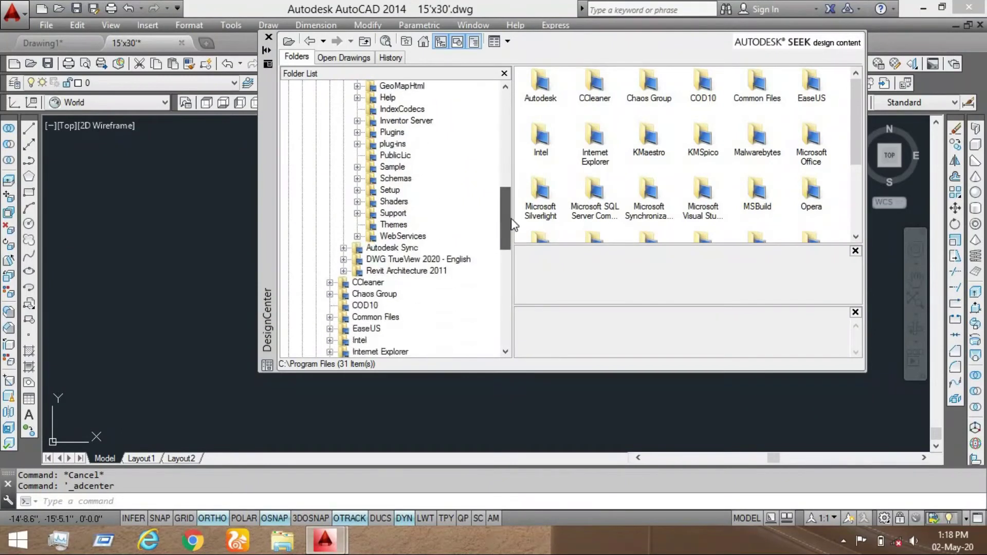
pyautogui.click(358, 168)
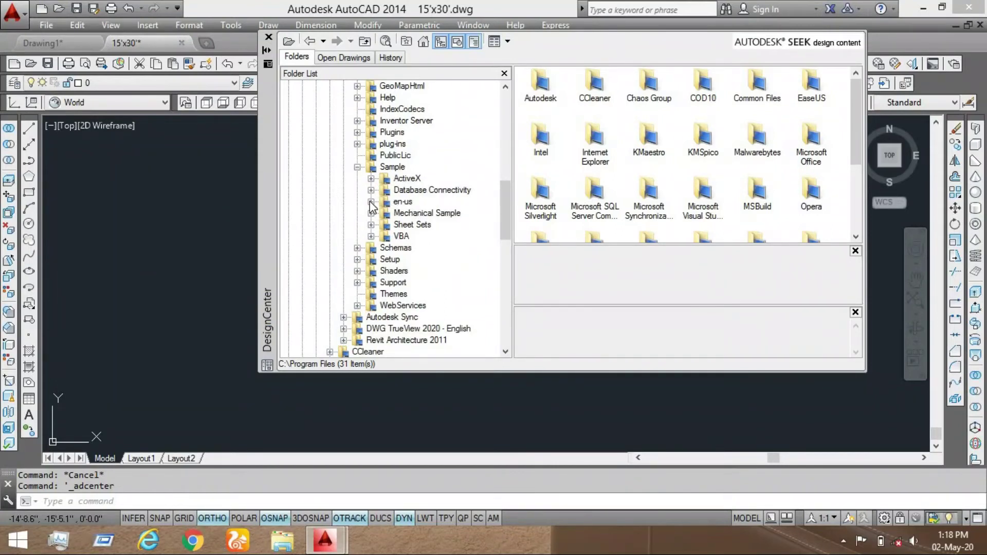
pyautogui.click(371, 202)
pyautogui.click(384, 213)
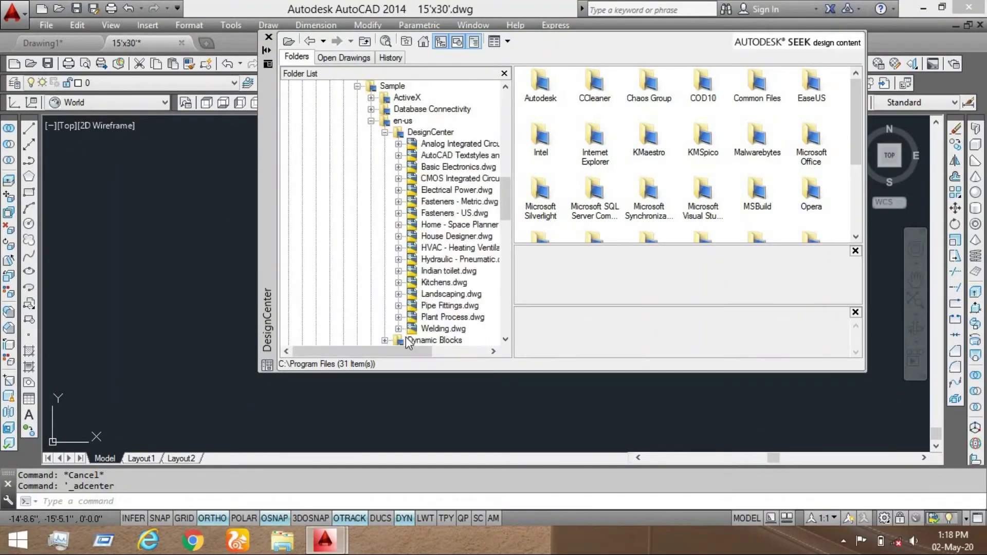
pyautogui.moveTo(370, 353); pyautogui.dragTo(406, 353)
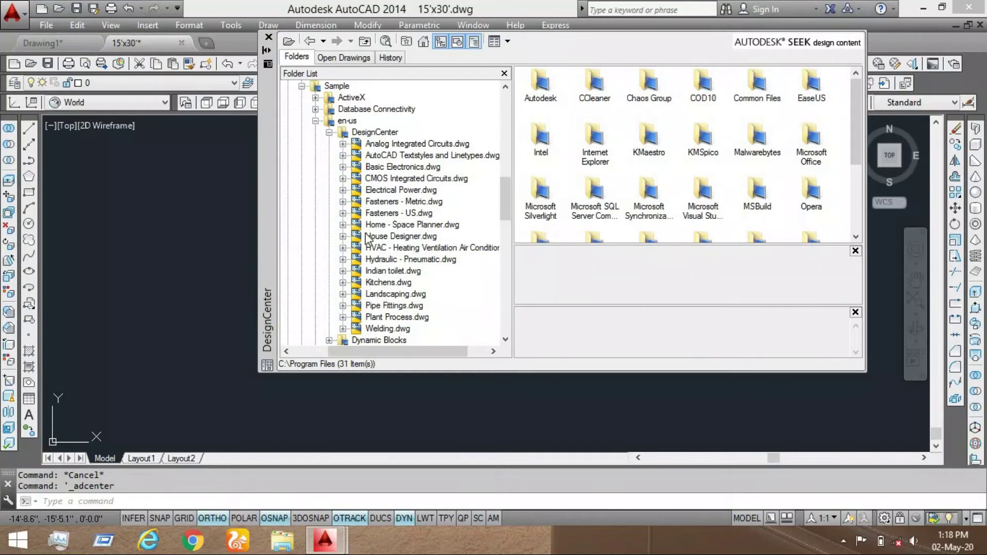
# Insert the Bed - Queen block from Home - Space Planner.dwg into the empty area west of the floor plan
pyautogui.click(342, 225)
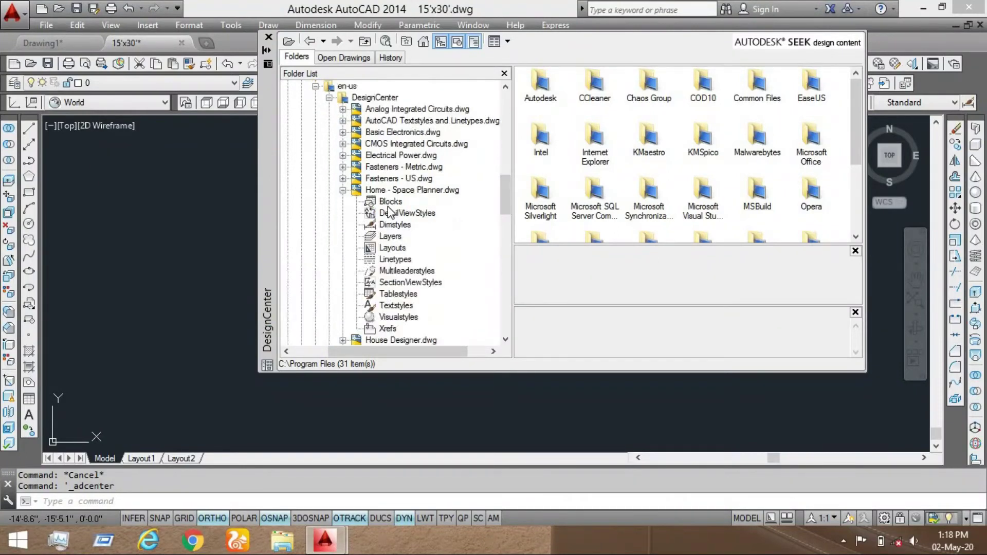
pyautogui.click(389, 202)
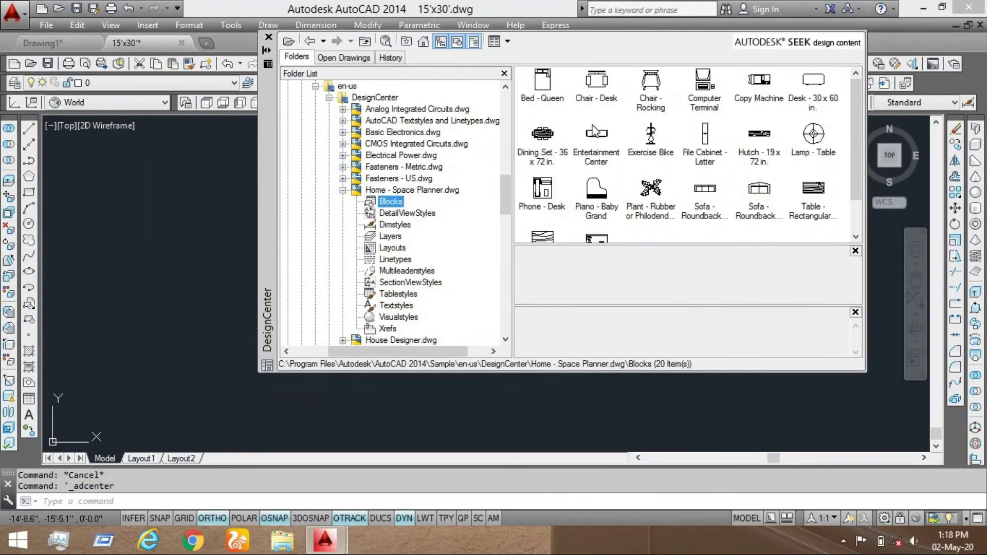
pyautogui.click(549, 90)
pyautogui.moveTo(539, 82)
pyautogui.mouseDown()
pyautogui.moveTo(306, 215)
pyautogui.moveTo(203, 246)
pyautogui.mouseUp()
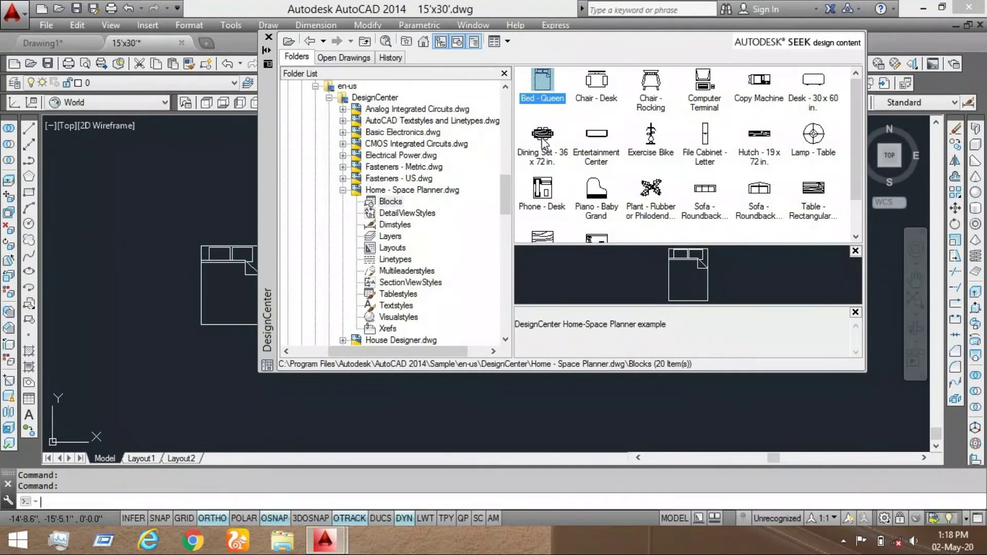
# Insert the Chair - Desk block at scale 1.0 and angle 0 just above the bed
pyautogui.doubleClick(596, 82)
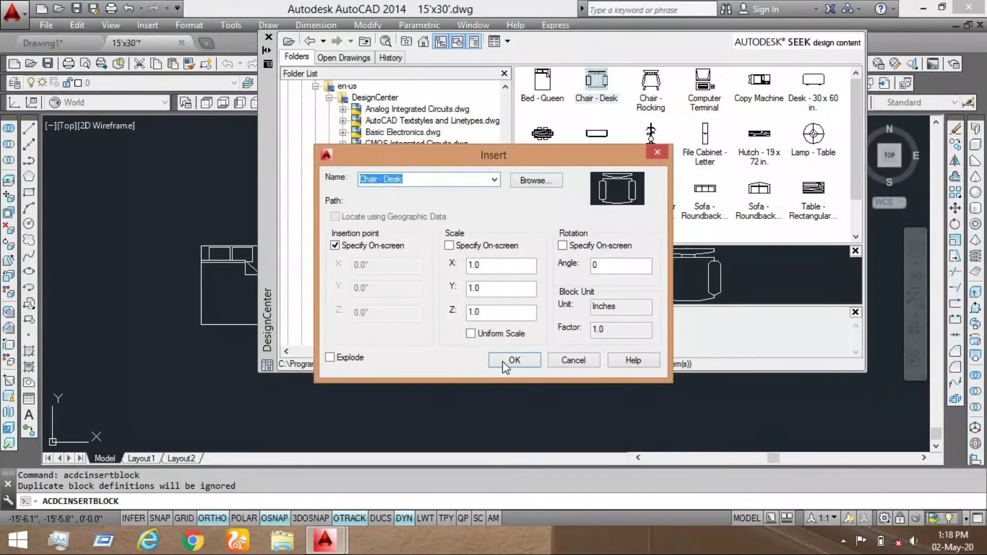
pyautogui.click(514, 360)
pyautogui.click(192, 179)
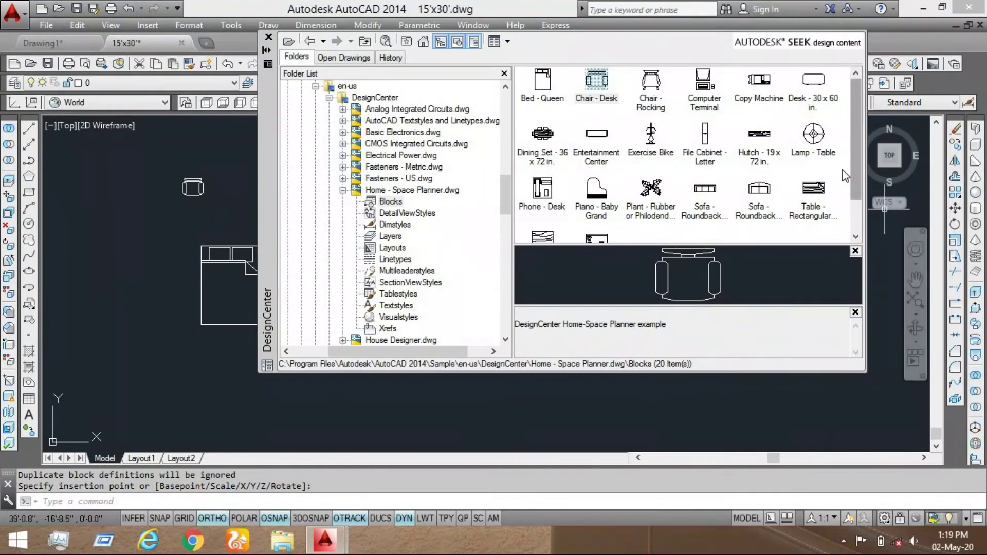
# Examine the door, sink, toilet and staircase blocks offered in House Designer.dwg
pyautogui.click(342, 190)
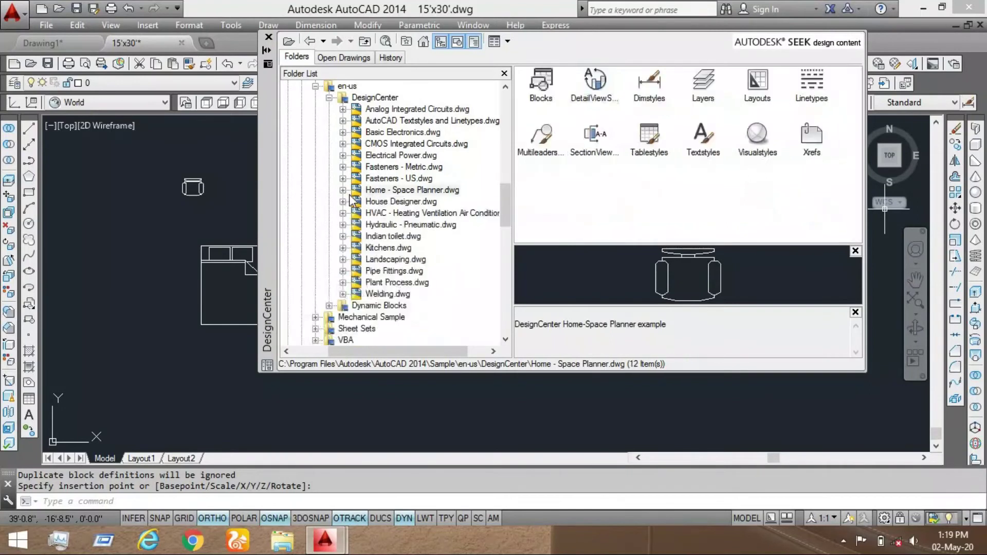
pyautogui.click(342, 202)
pyautogui.click(391, 201)
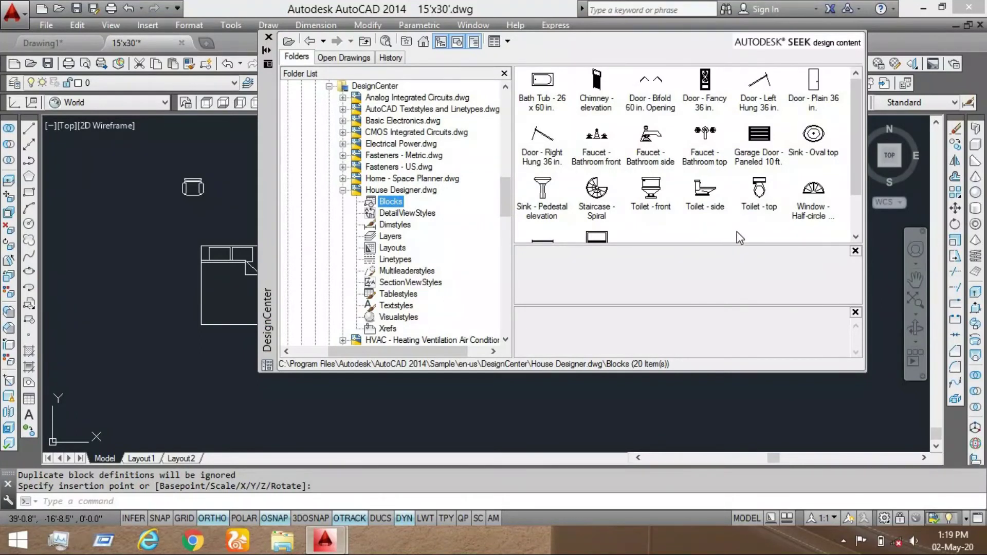
pyautogui.click(341, 190)
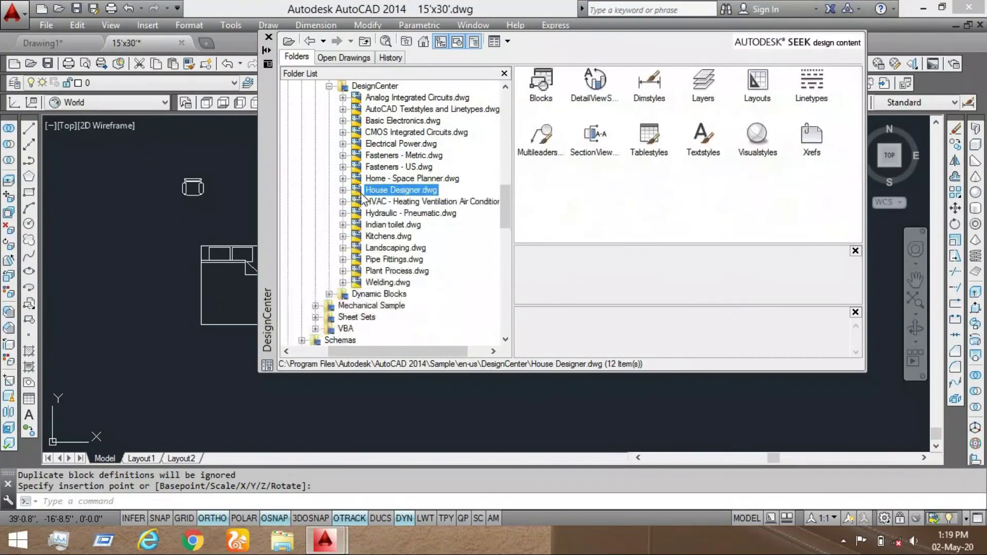
# Insert the Range-Oven - 30 in top block from Kitchens.dwg between the chair and the bed, and close DesignCenter
pyautogui.click(343, 236)
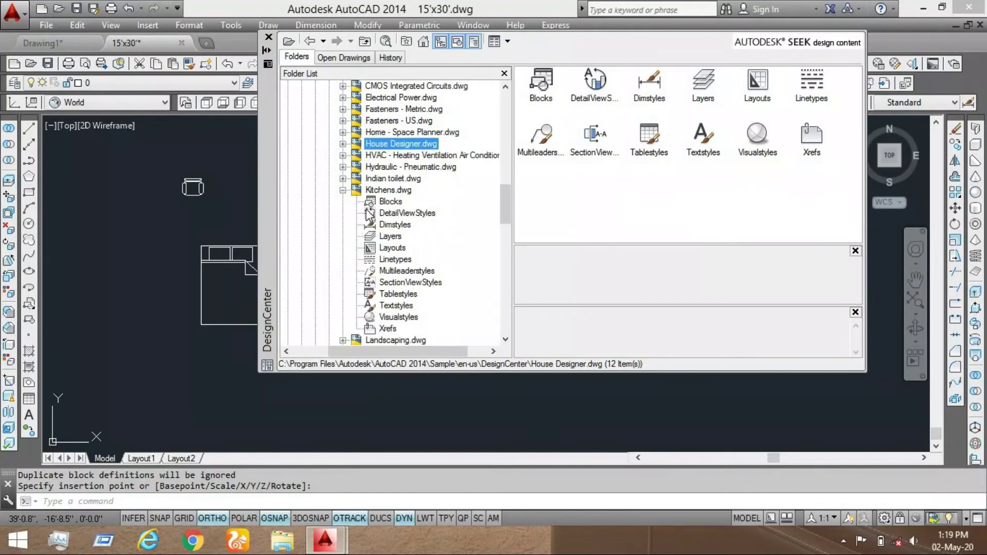
pyautogui.click(392, 202)
pyautogui.moveTo(596, 188)
pyautogui.mouseDown()
pyautogui.moveTo(268, 242)
pyautogui.moveTo(187, 232)
pyautogui.moveTo(150, 211)
pyautogui.mouseUp()
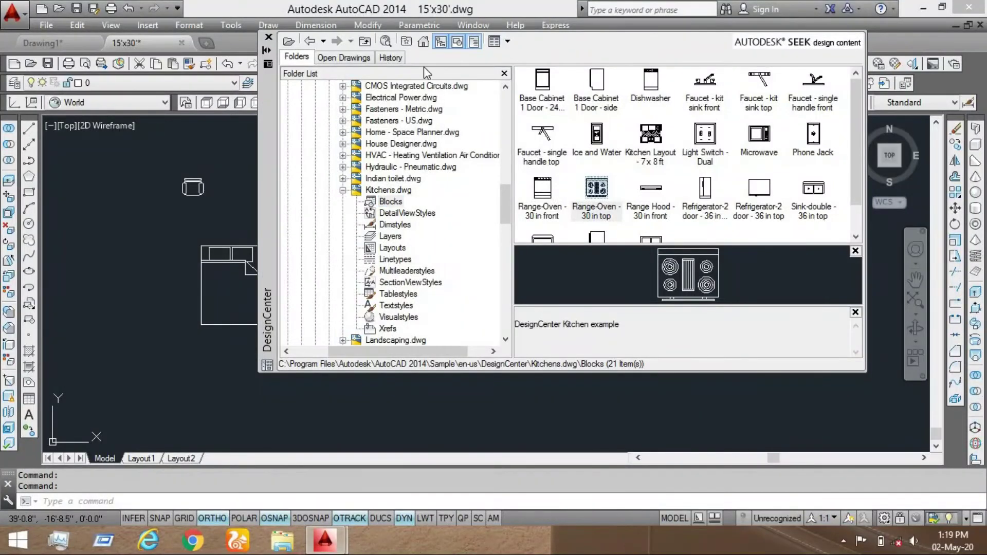
pyautogui.click(269, 37)
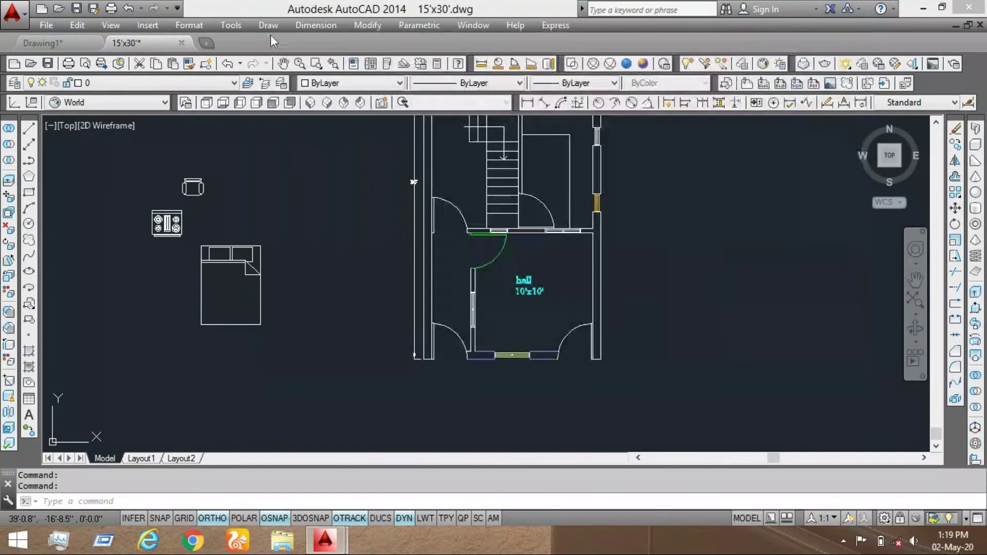
# Reopen DesignCenter to review the folder path of the sample drawings, and close it again
pyautogui.click(371, 64)
pyautogui.moveTo(510, 179); pyautogui.dragTo(484, 212)
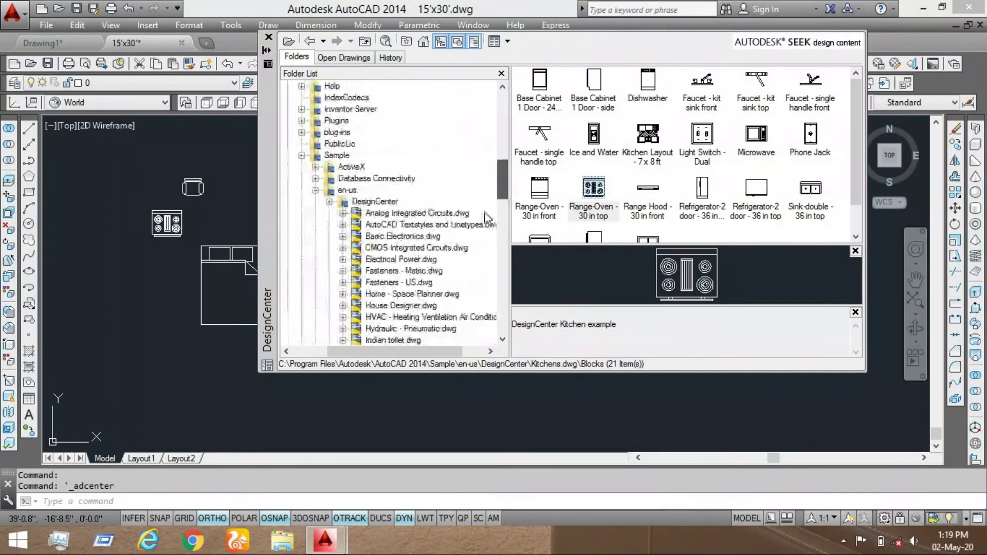
pyautogui.moveTo(441, 351); pyautogui.dragTo(424, 351)
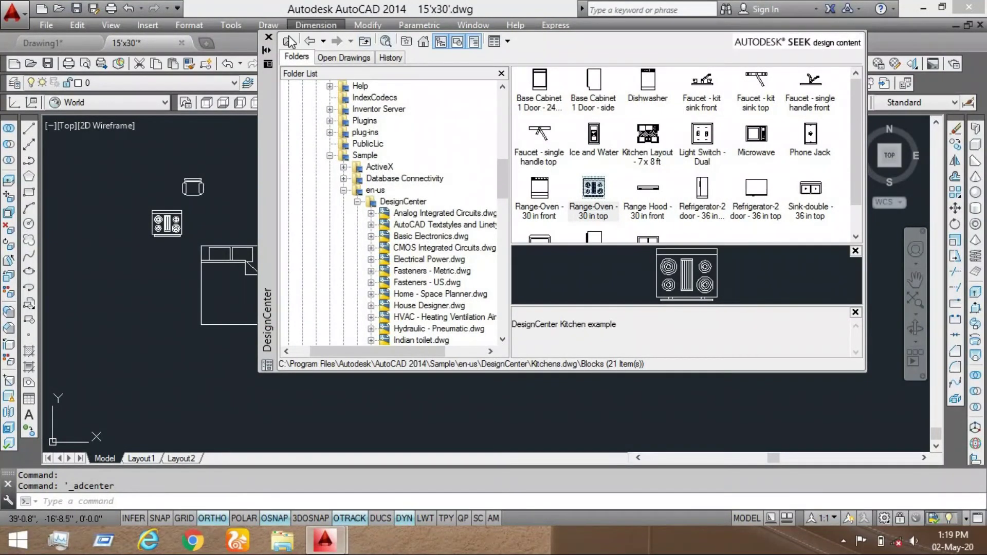
pyautogui.click(268, 37)
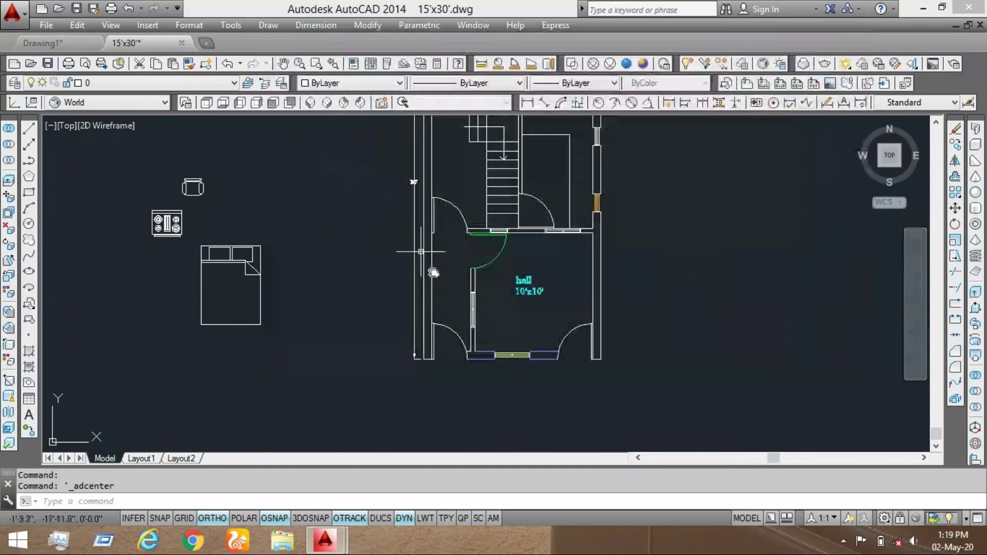
# Erase the 10', 8' and 5' dimensions inside the uppermost rooms of the floor plan
pyautogui.moveTo(420, 252); pyautogui.dragTo(421, 321, button='middle')
pyautogui.scroll(-3, 390, 252)
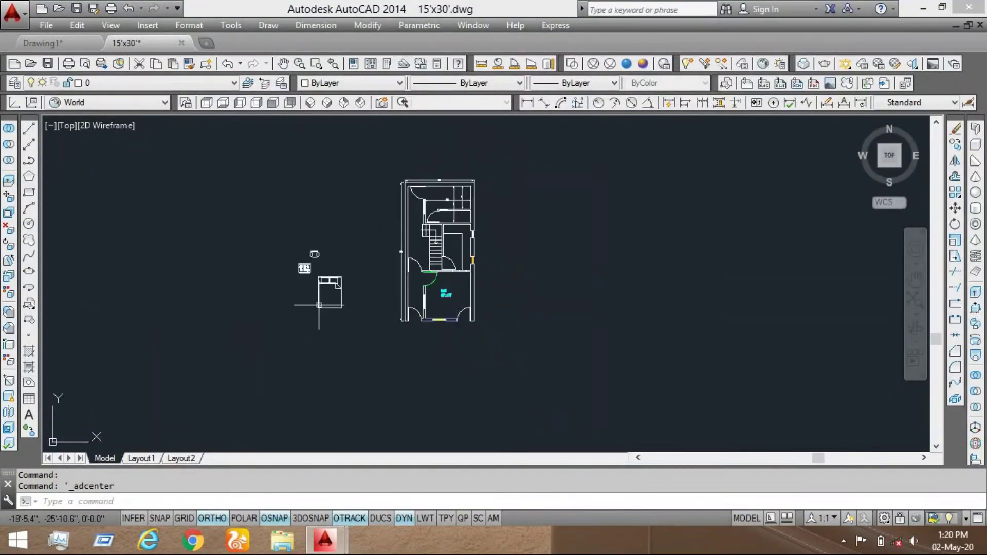
pyautogui.scroll(8, 448, 206)
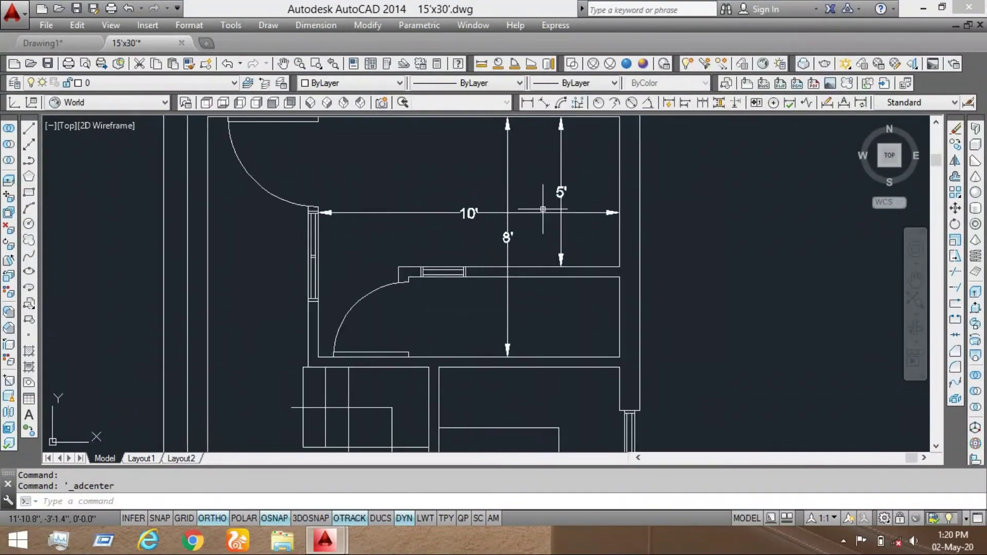
pyautogui.click(589, 166)
pyautogui.click(464, 214)
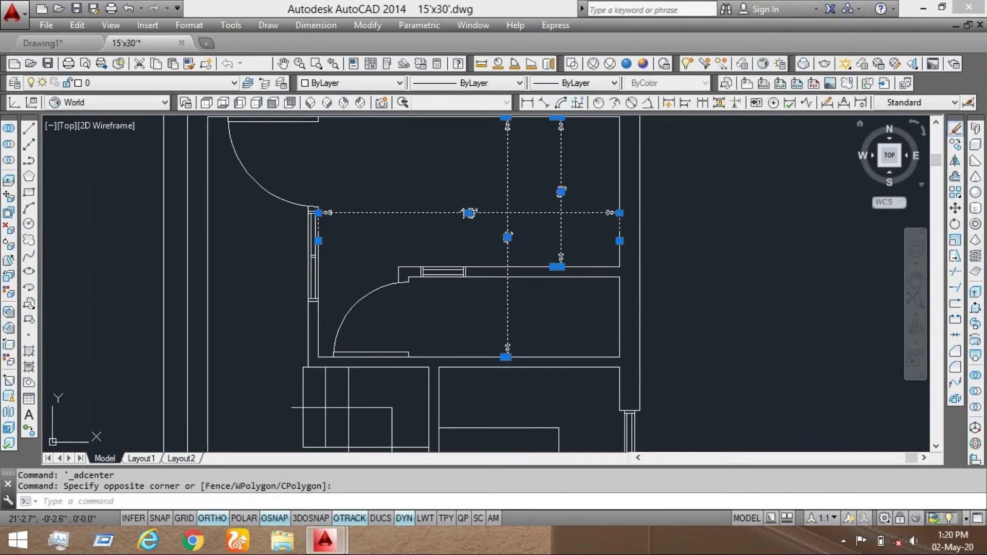
pyautogui.click(955, 129)
pyautogui.scroll(-5, 420, 318)
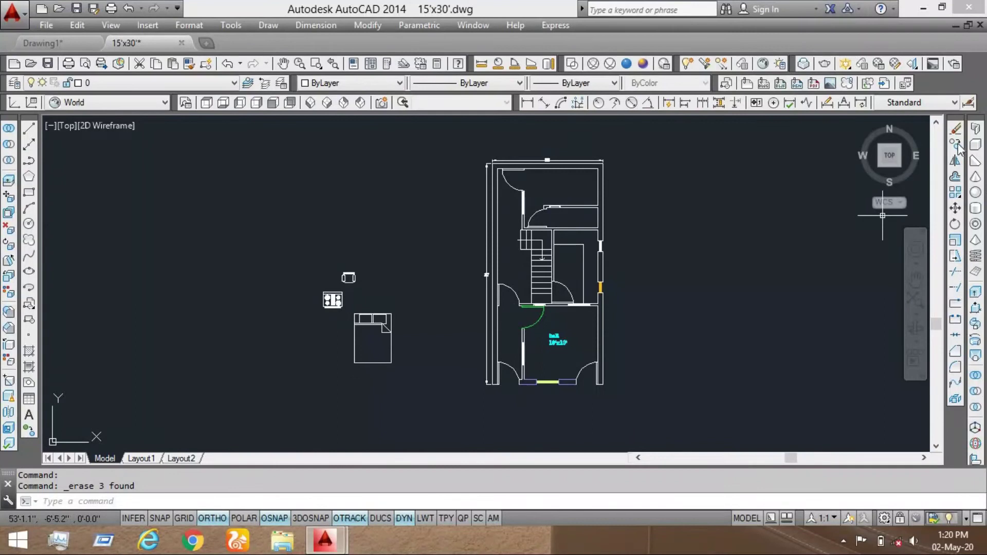
# Rotate the queen bed 90 degrees clockwise about its lower-right corner so its head points east
pyautogui.click(955, 223)
pyautogui.scroll(2, 391, 330)
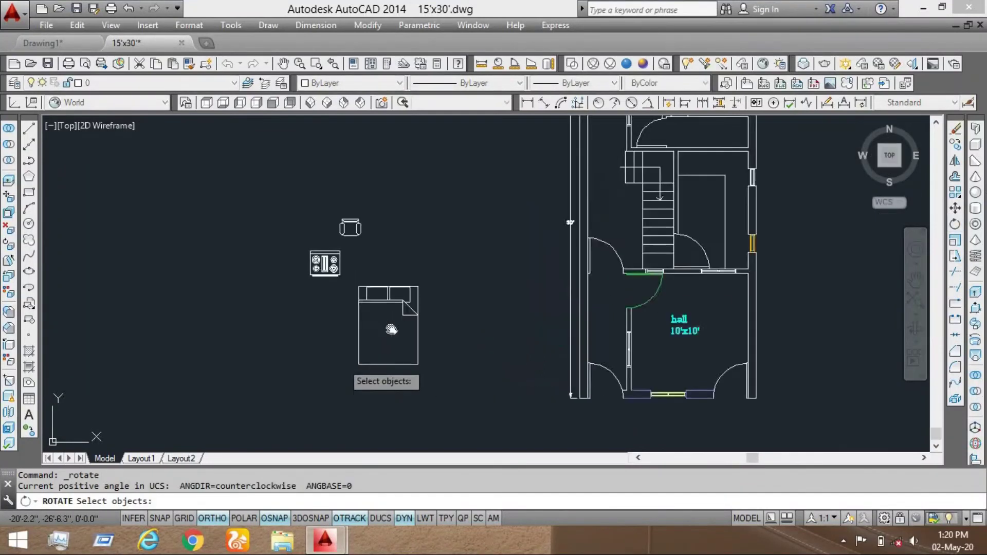
pyautogui.scroll(2, 391, 329)
pyautogui.click(487, 233)
pyautogui.click(342, 364)
pyautogui.press('Return')
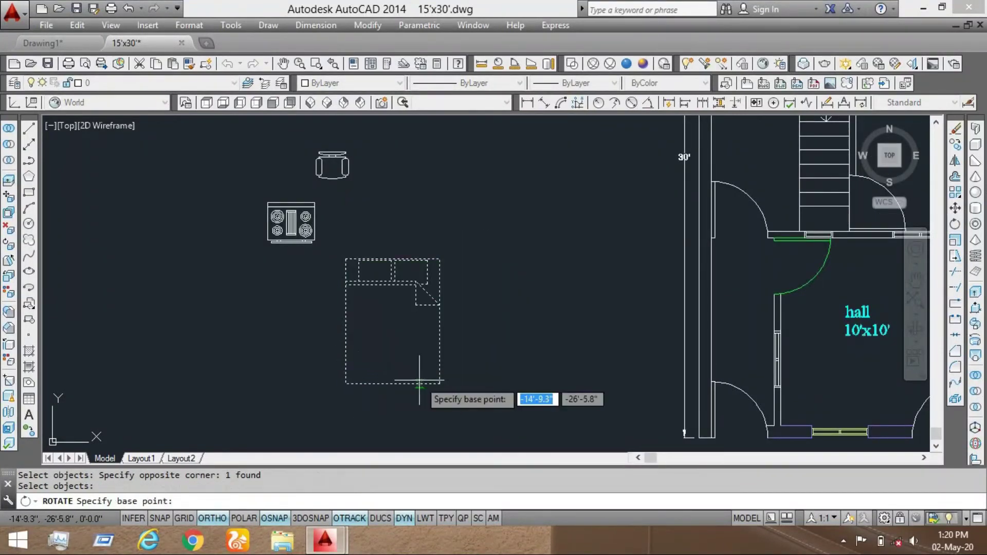
pyautogui.click(439, 383)
pyautogui.click(447, 418)
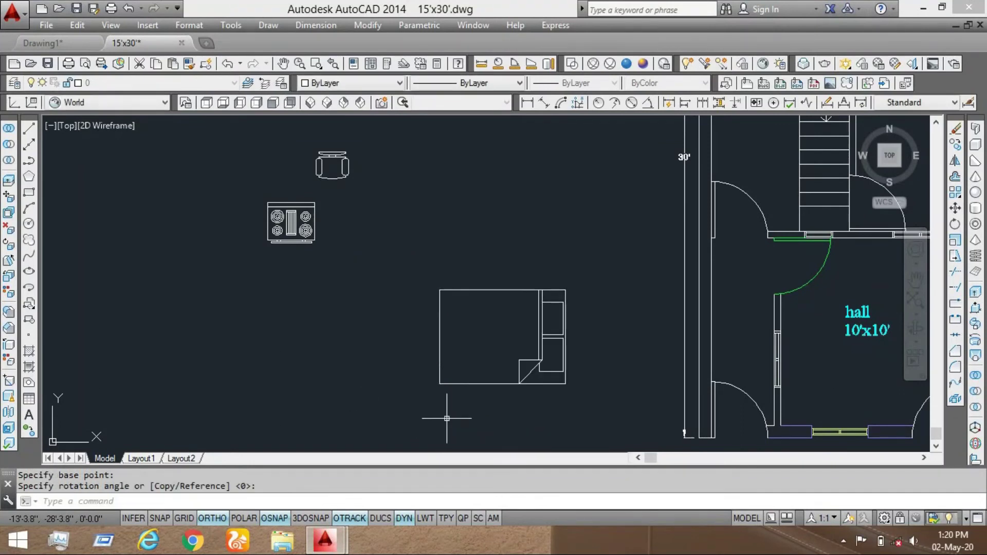
# Copy the queen bed into the uppermost room of the plan with Ortho off, its head against the east wall
pyautogui.moveTo(447, 418); pyautogui.dragTo(390, 370, button='middle')
pyautogui.click(955, 145)
pyautogui.click(556, 210)
pyautogui.click(374, 362)
pyautogui.press('Return')
pyautogui.scroll(3, 529, 293)
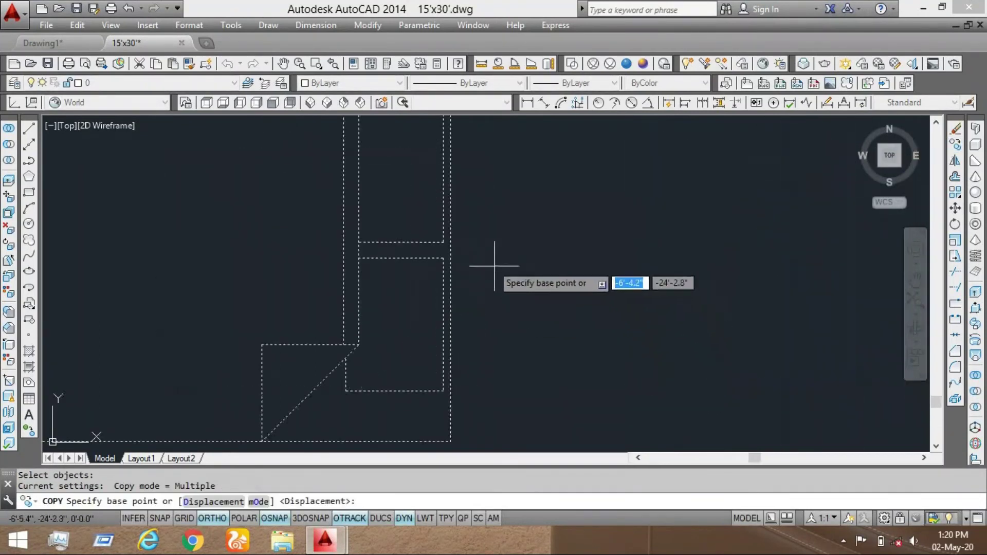
pyautogui.click(447, 257)
pyautogui.scroll(-6, 448, 250)
pyautogui.scroll(6, 440, 309)
pyautogui.click(212, 518)
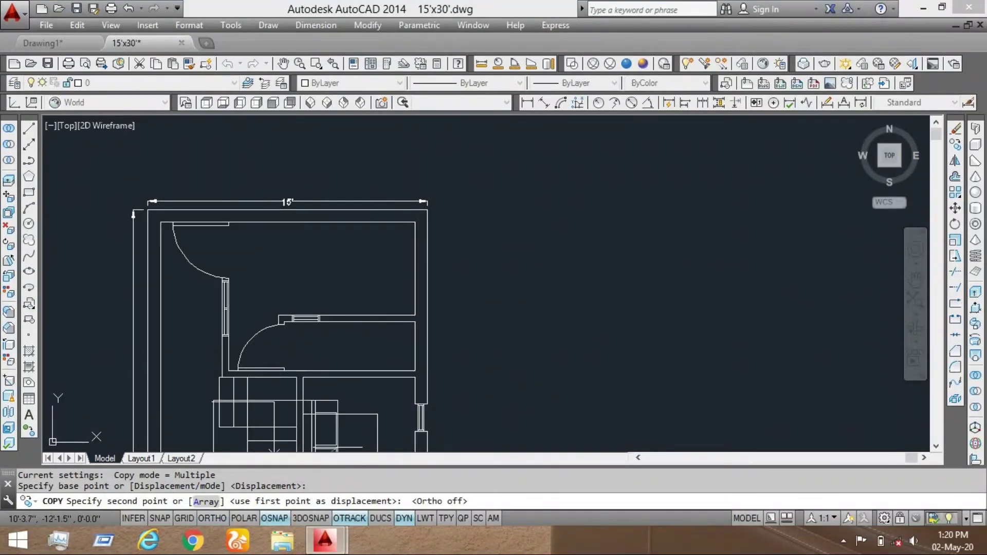
pyautogui.scroll(4, 427, 281)
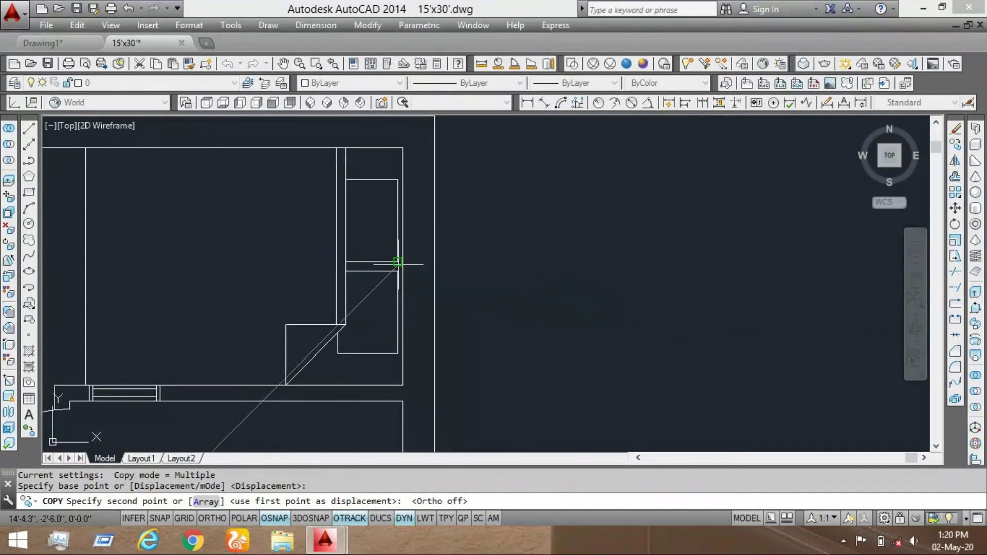
pyautogui.click(399, 264)
pyautogui.scroll(-5, 460, 251)
pyautogui.press('Escape')
pyautogui.scroll(-2, 425, 278)
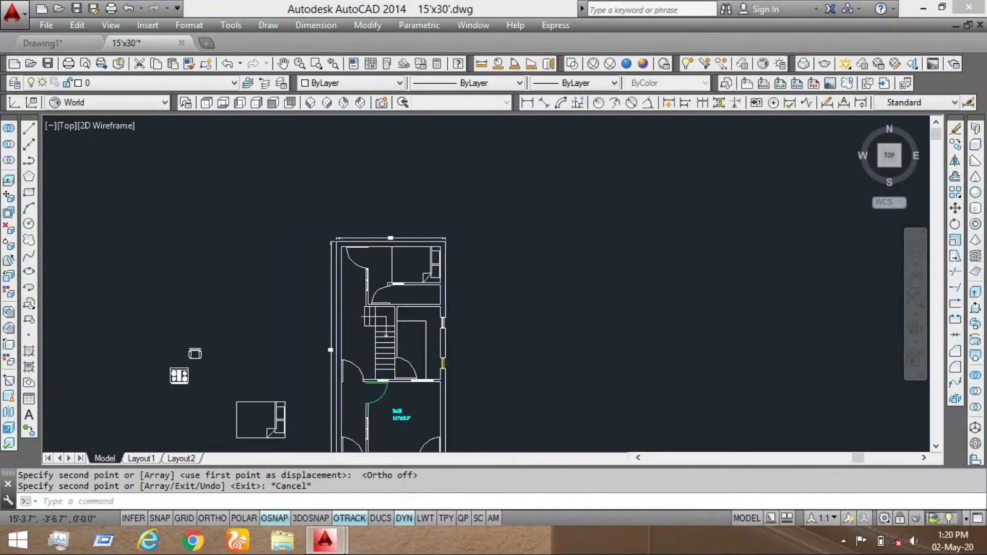
# Copy the chair and the range-oven together into the hall, with the chair near the hall's upper right corner
pyautogui.scroll(4, 450, 266)
pyautogui.scroll(-8, 555, 264)
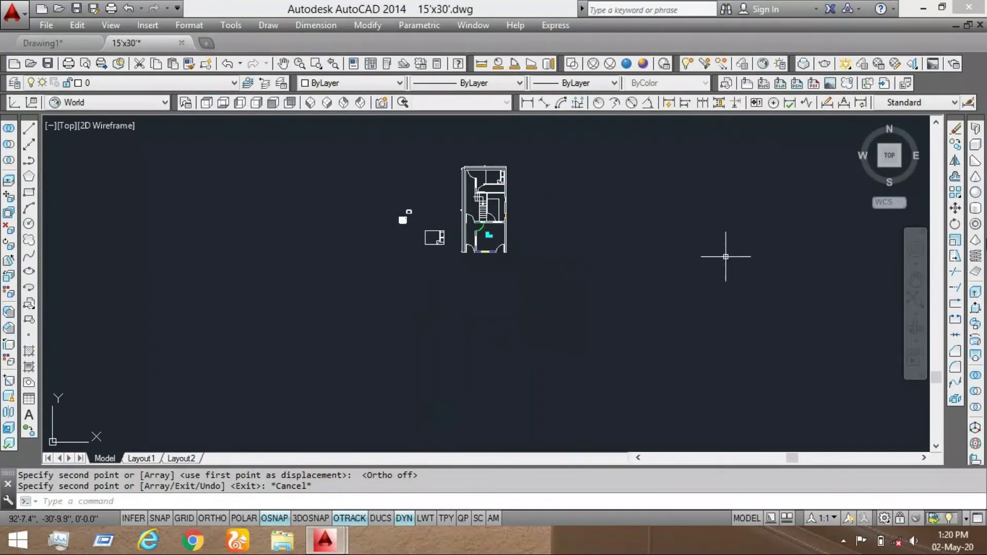
pyautogui.click(954, 144)
pyautogui.scroll(2, 427, 183)
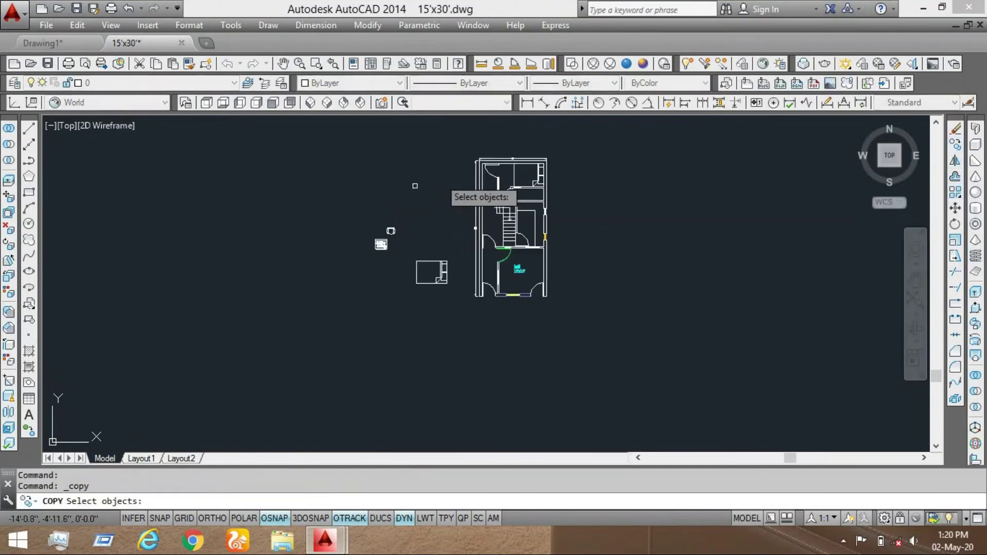
pyautogui.scroll(4, 419, 201)
pyautogui.click(425, 213)
pyautogui.click(371, 308)
pyautogui.press('Return')
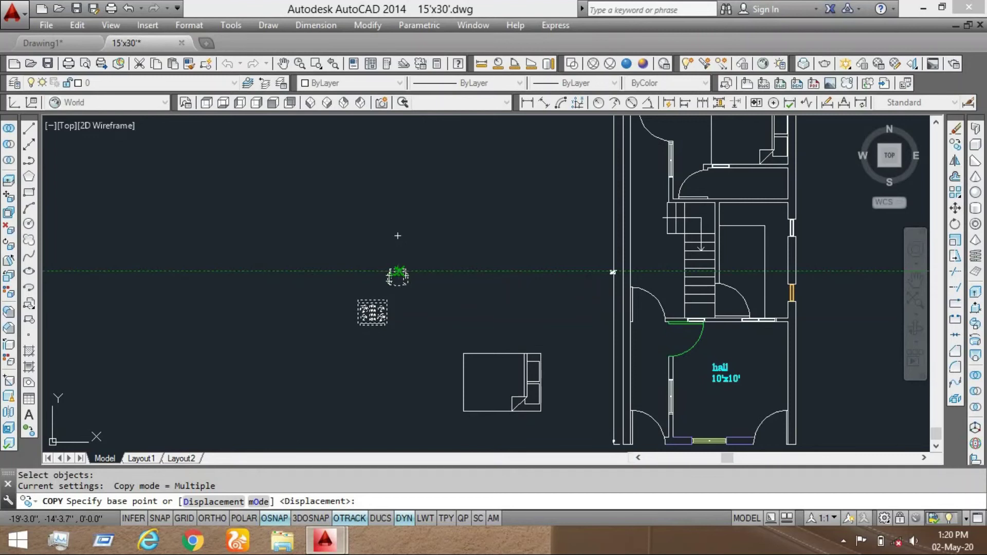
pyautogui.click(397, 275)
pyautogui.scroll(-3, 411, 280)
pyautogui.scroll(8, 668, 309)
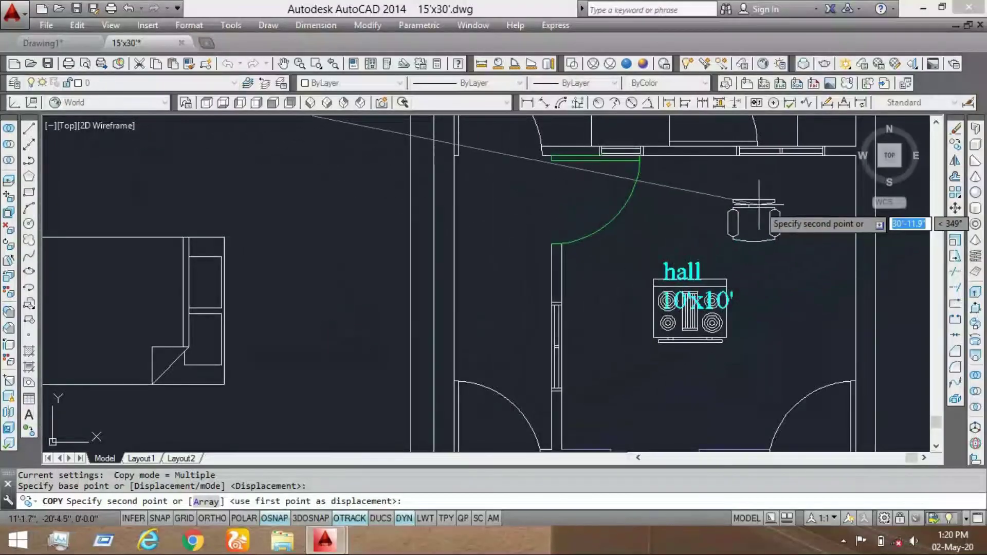
pyautogui.click(782, 170)
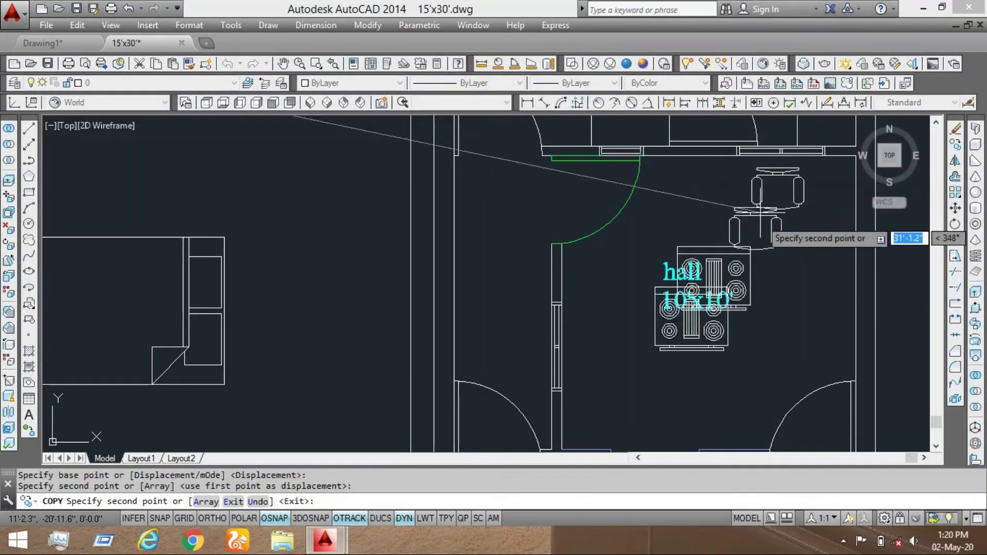
pyautogui.press('Escape')
pyautogui.moveTo(716, 262); pyautogui.dragTo(693, 260, button='middle')
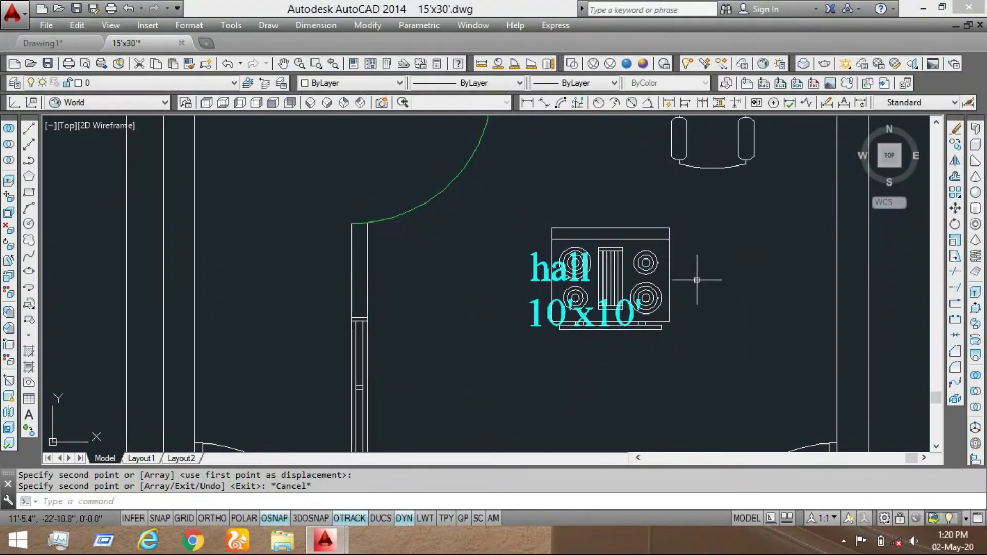
pyautogui.write('NETLOAD')
pyautogui.press('Return')
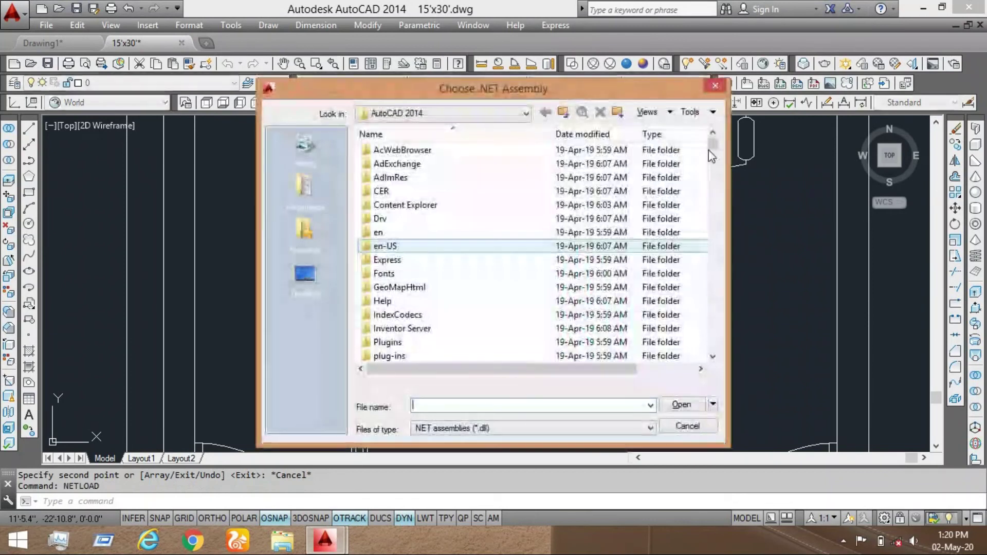
pyautogui.click(716, 84)
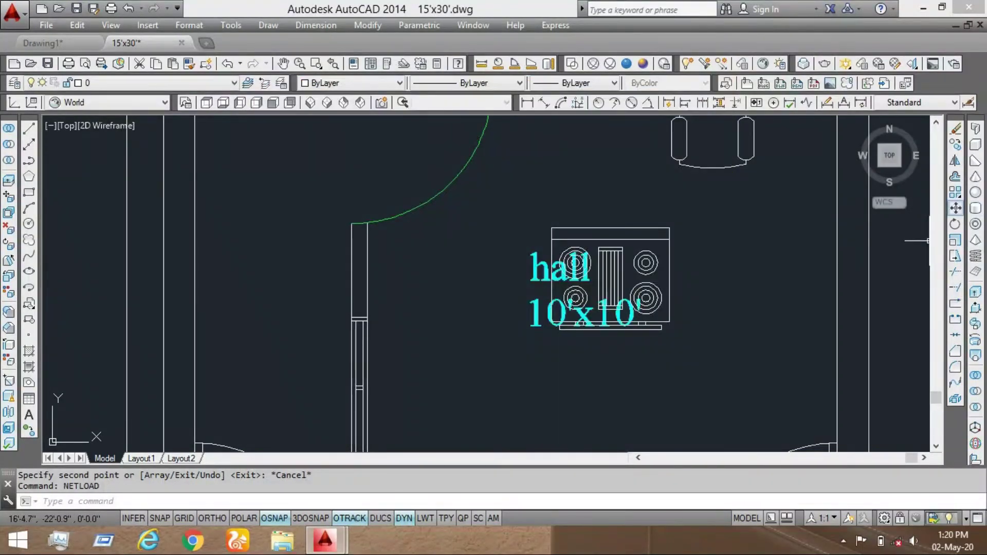
# Move the copied range-oven by its back edge midpoint from the hall onto the counter along the kitchen's upper wall
pyautogui.click(955, 208)
pyautogui.click(750, 217)
pyautogui.click(666, 240)
pyautogui.press('Return')
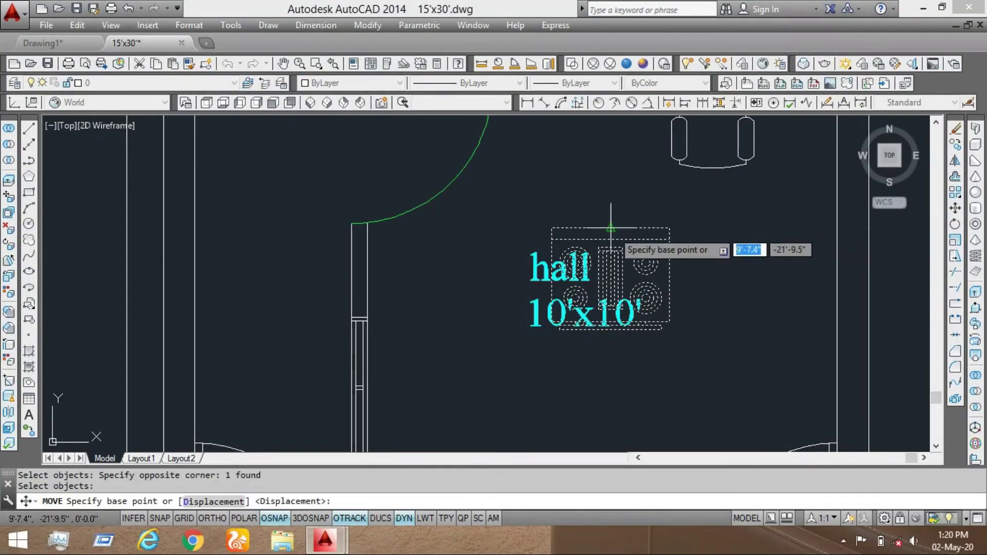
pyautogui.click(611, 227)
pyautogui.scroll(-4, 612, 233)
pyautogui.scroll(1, 632, 288)
pyautogui.scroll(5, 654, 217)
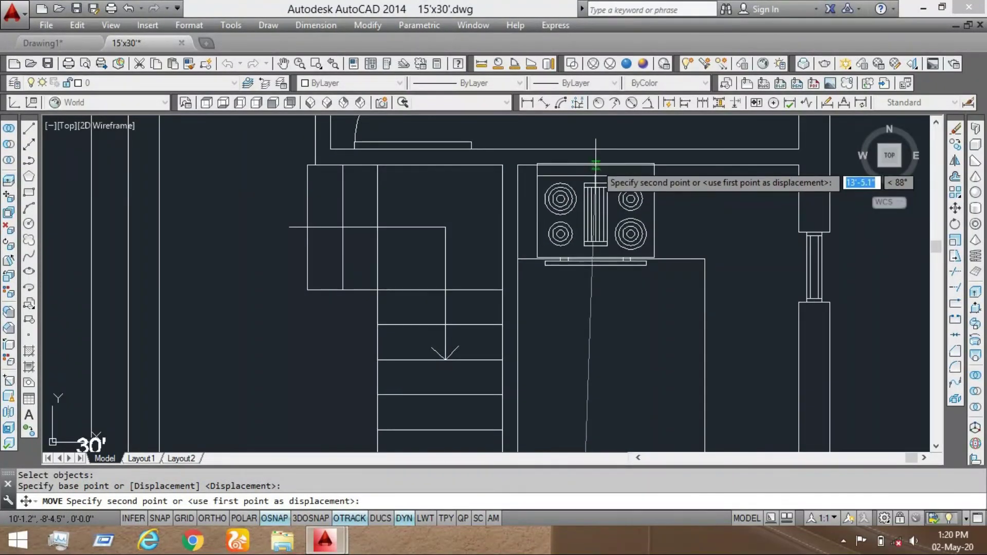
pyautogui.click(595, 166)
pyautogui.scroll(-5, 596, 196)
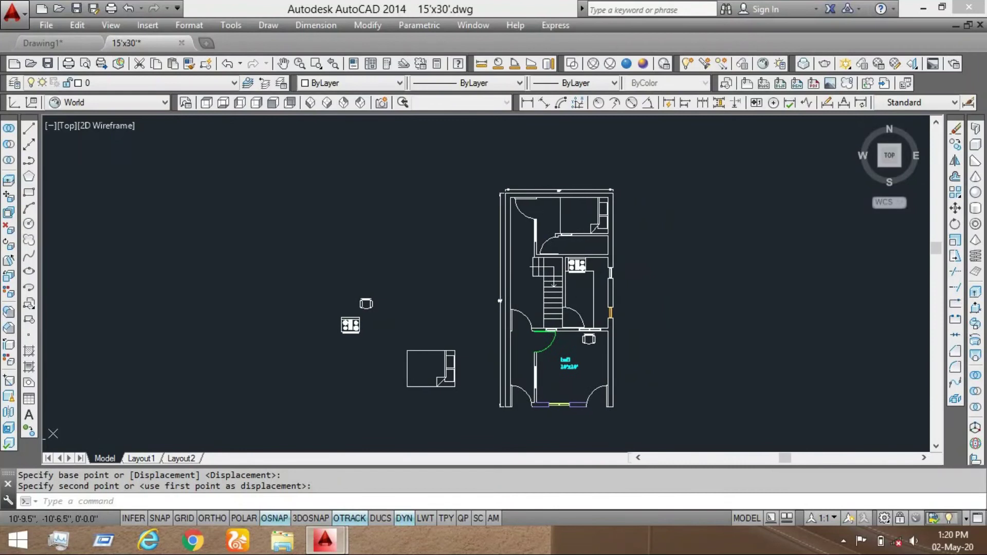
# Assign the bed in the uppermost room to the Wall layer
pyautogui.scroll(8, 573, 255)
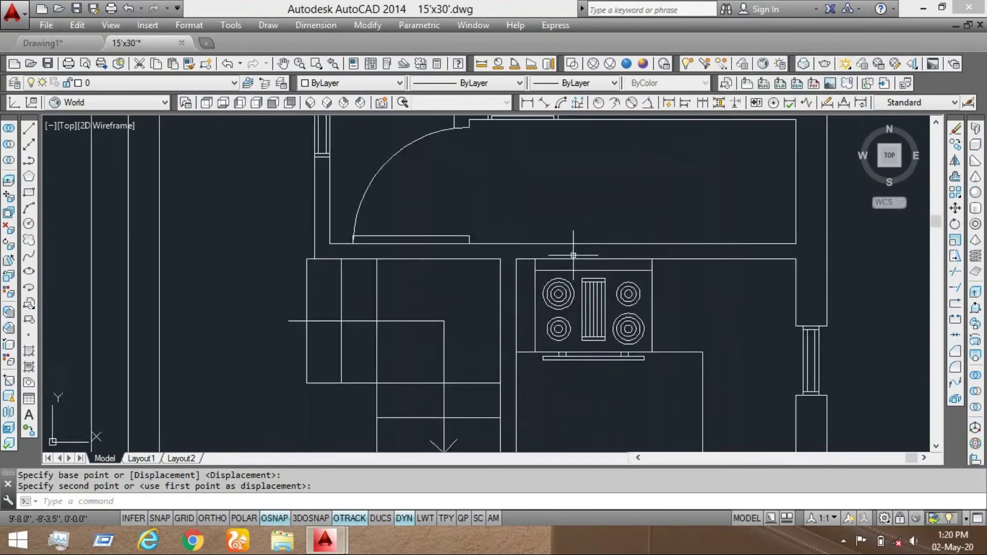
pyautogui.scroll(-5, 573, 255)
pyautogui.moveTo(573, 255); pyautogui.dragTo(583, 328, button='middle')
pyautogui.click(575, 211)
pyautogui.click(537, 235)
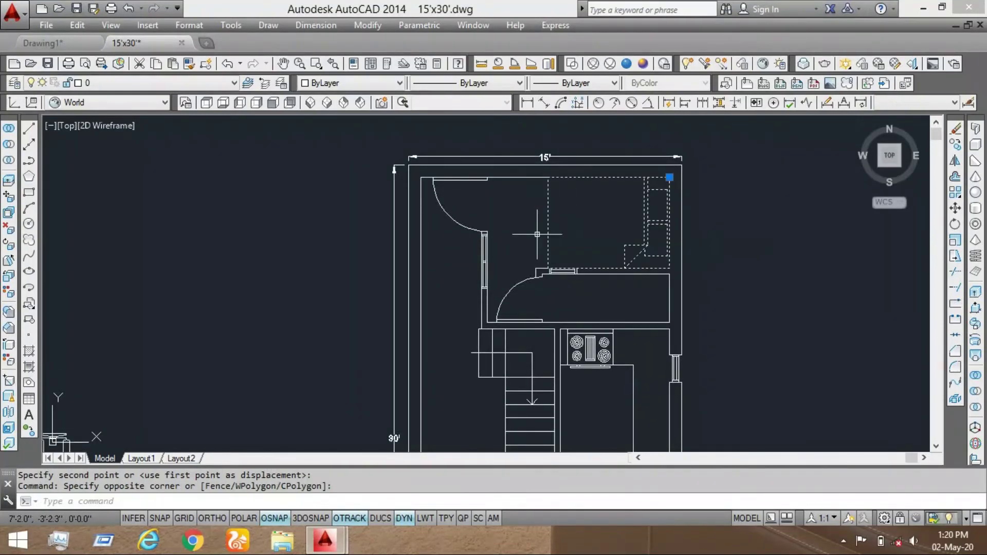
pyautogui.click(207, 83)
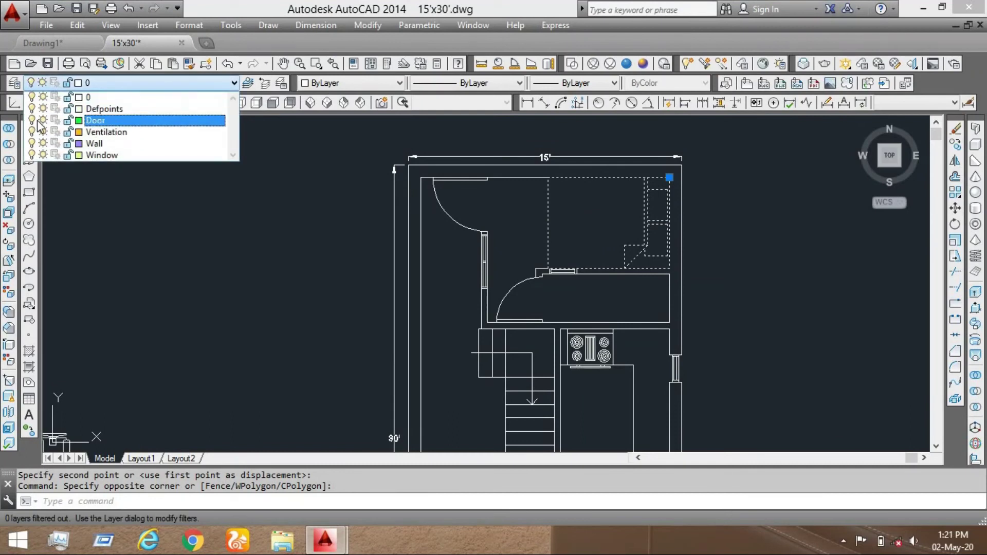
pyautogui.click(110, 143)
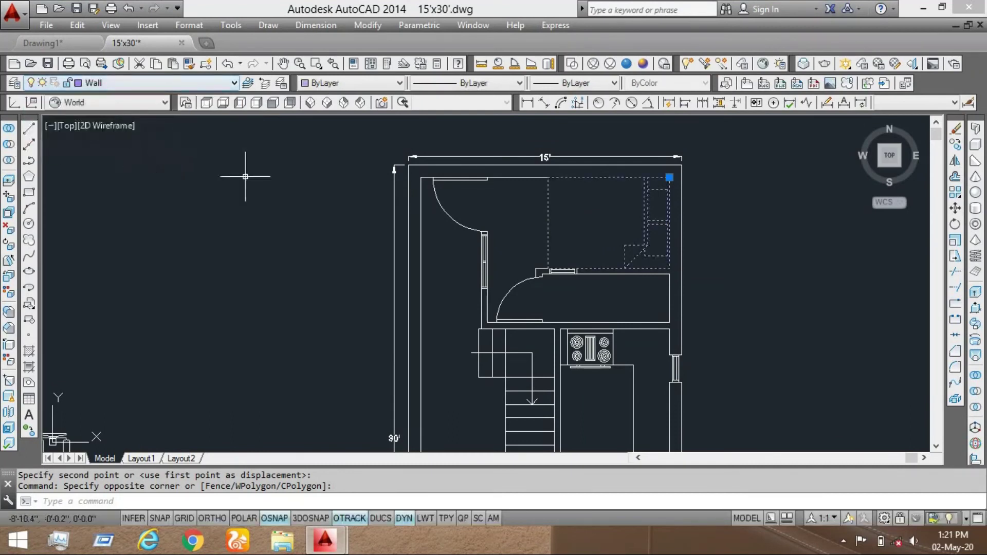
pyautogui.press('Escape')
pyautogui.scroll(-4, 567, 203)
pyautogui.scroll(2, 566, 203)
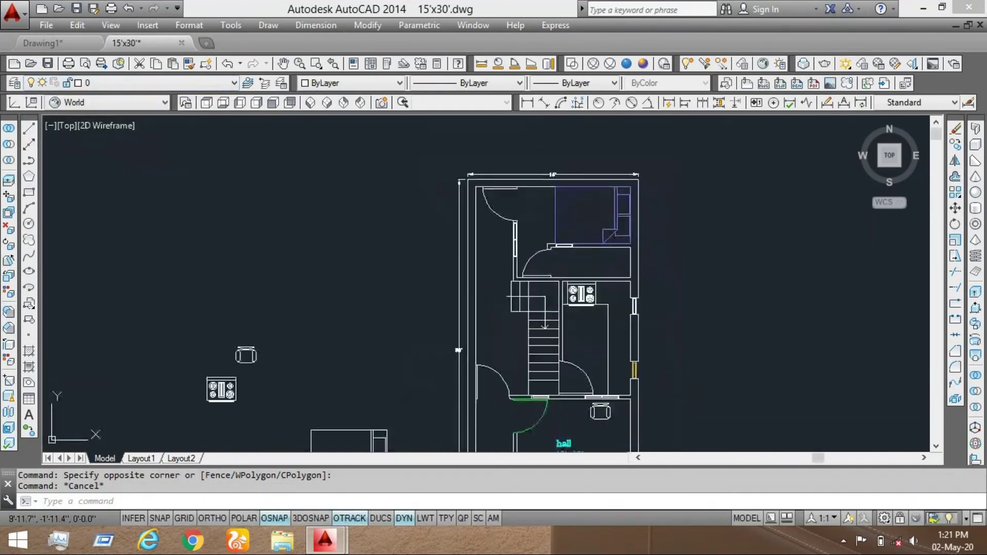
# Undo the bed's layer change
pyautogui.hotkey('ctrl', 'z')
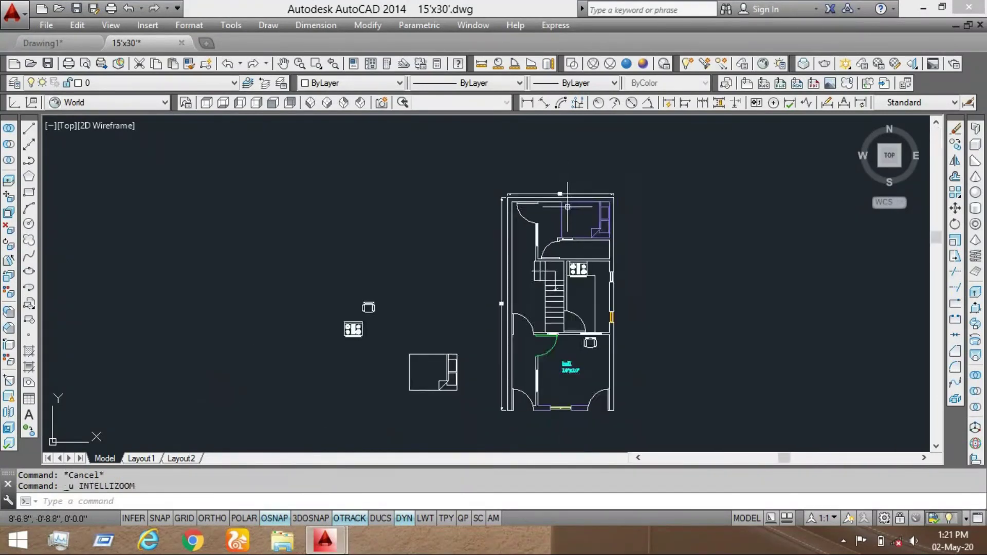
pyautogui.hotkey('ctrl', 'z')
pyautogui.hotkey('ctrl', 'z')
# Try to colour the unexploded chair block in the hall yellow
pyautogui.click(325, 84)
pyautogui.click(325, 90)
pyautogui.scroll(-4, 491, 291)
pyautogui.scroll(6, 490, 291)
pyautogui.click(511, 251)
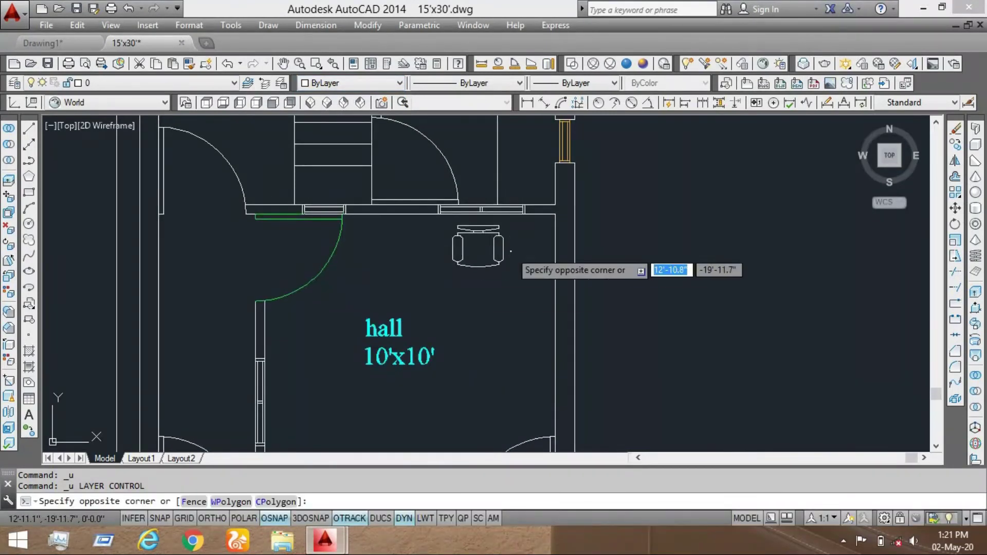
pyautogui.click(476, 282)
pyautogui.click(325, 83)
pyautogui.click(345, 133)
pyautogui.press('Escape')
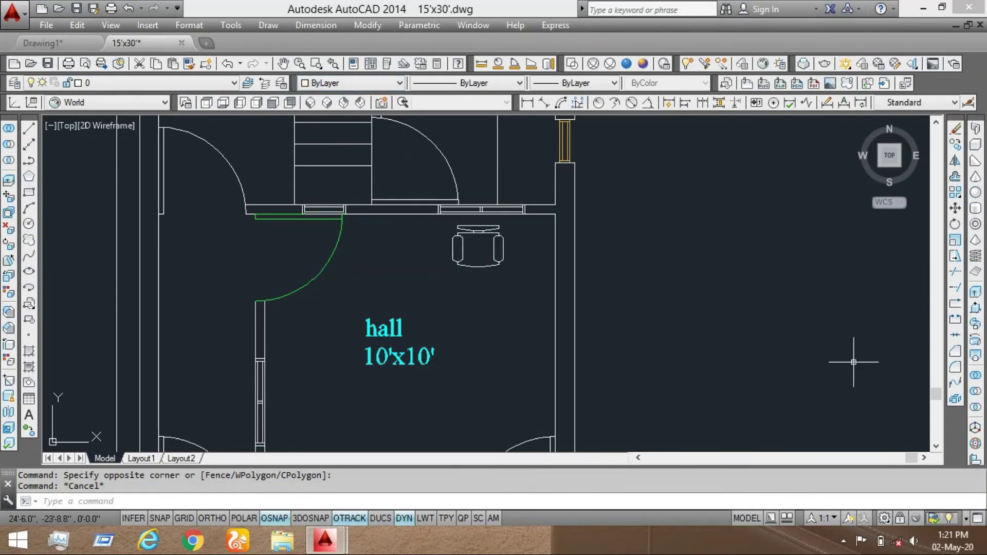
# Explode the chair block in the hall into separate objects
pyautogui.click(956, 399)
pyautogui.click(519, 259)
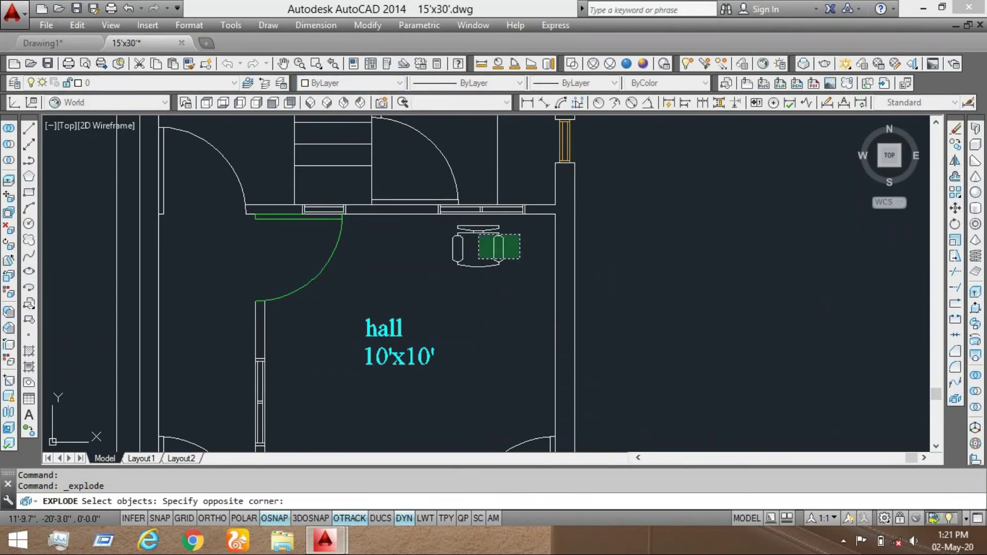
pyautogui.click(478, 235)
pyautogui.scroll(2, 508, 232)
pyautogui.scroll(-2, 513, 231)
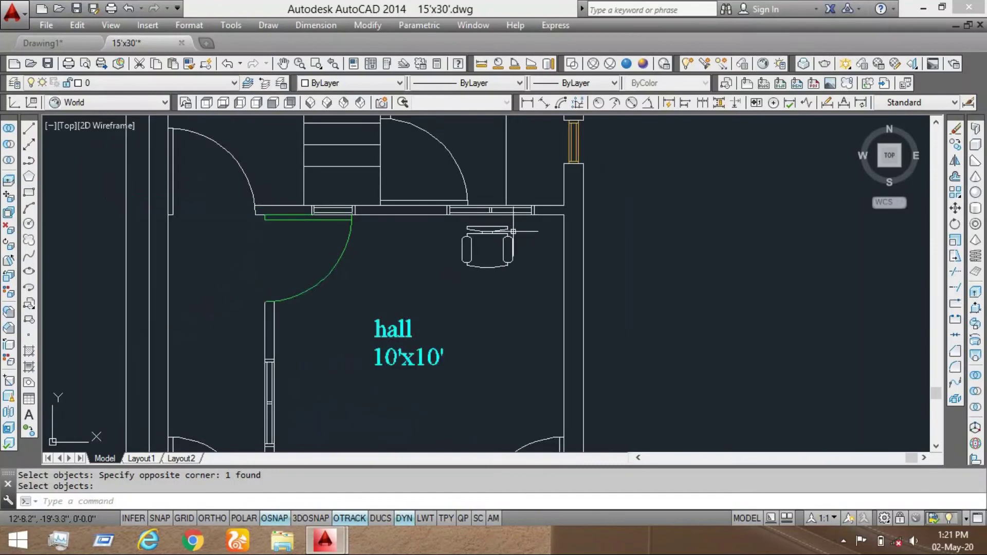
# Set the colour of all the exploded chair's objects in the hall to Green
pyautogui.click(523, 222)
pyautogui.click(461, 274)
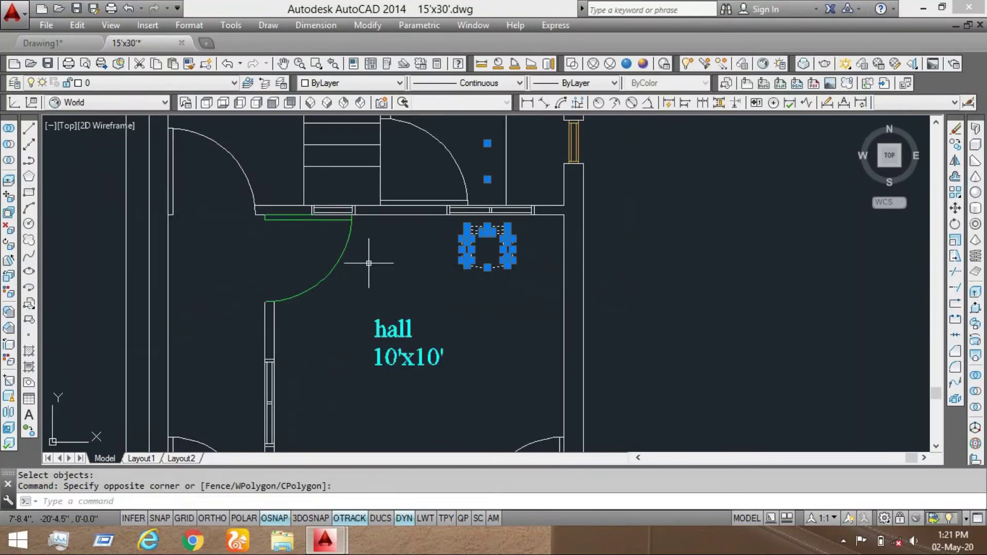
pyautogui.click(339, 83)
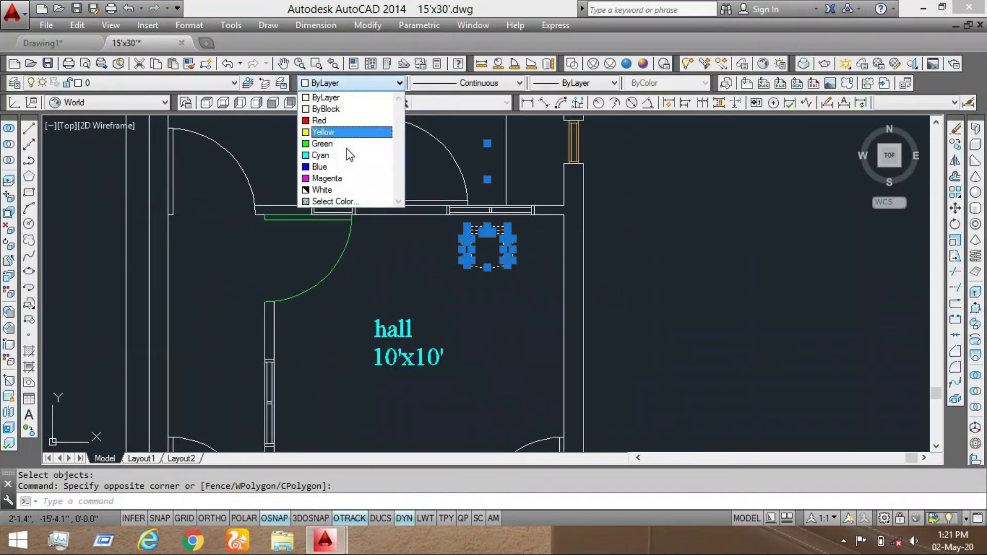
pyautogui.click(330, 141)
pyautogui.press('Escape')
# Turn off the Window layer to hide the window in the hall's front wall
pyautogui.scroll(-8, 467, 253)
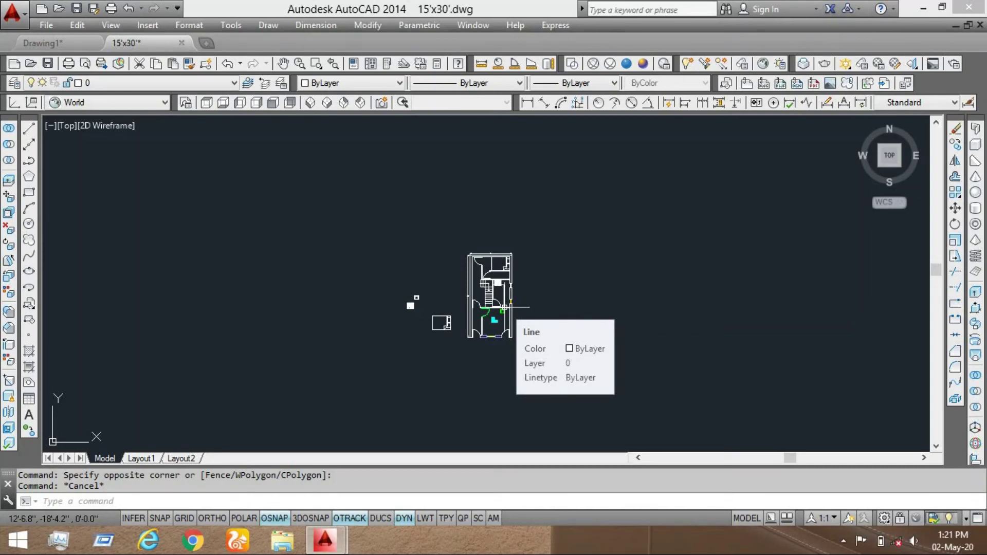
pyautogui.scroll(10, 505, 306)
pyautogui.scroll(-6, 409, 315)
pyautogui.scroll(3, 412, 334)
pyautogui.scroll(-2, 427, 354)
pyautogui.scroll(10, 369, 337)
pyautogui.scroll(4, 366, 336)
pyautogui.scroll(-6, 392, 310)
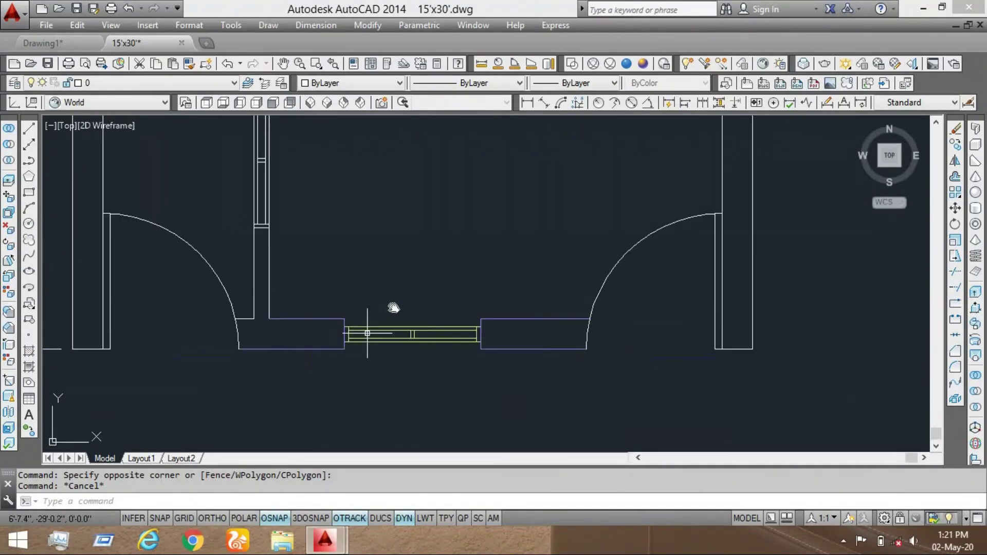
pyautogui.click(115, 85)
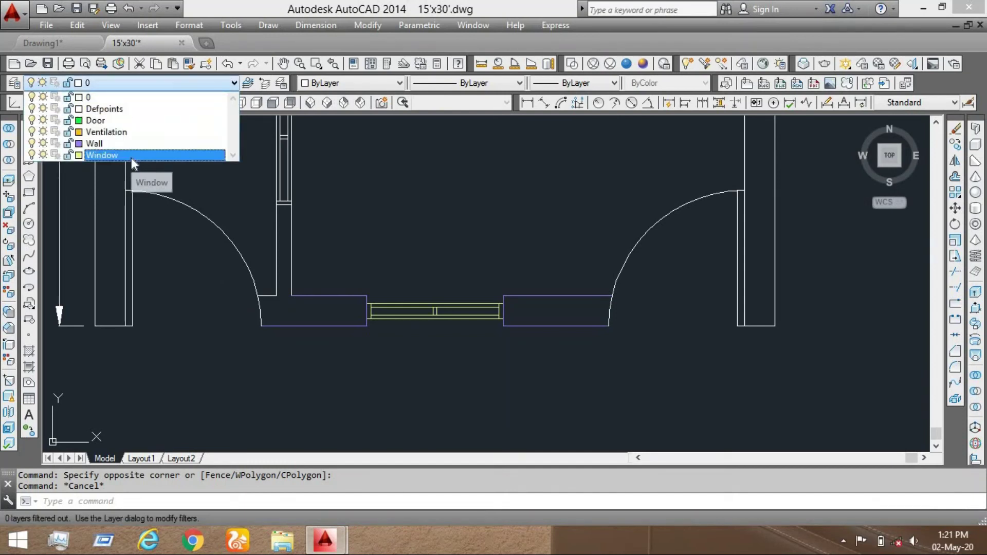
pyautogui.click(32, 154)
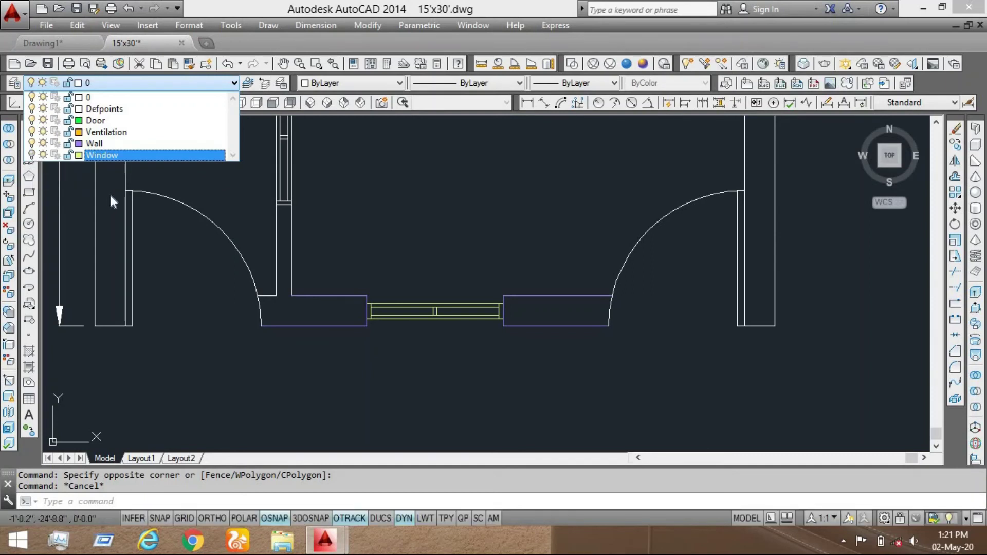
pyautogui.click(175, 226)
# Check the front wall opening for selectable window objects by drawing crossing selections over it
pyautogui.scroll(4, 475, 293)
pyautogui.click(463, 235)
pyautogui.click(321, 442)
pyautogui.scroll(-3, 372, 271)
pyautogui.click(383, 230)
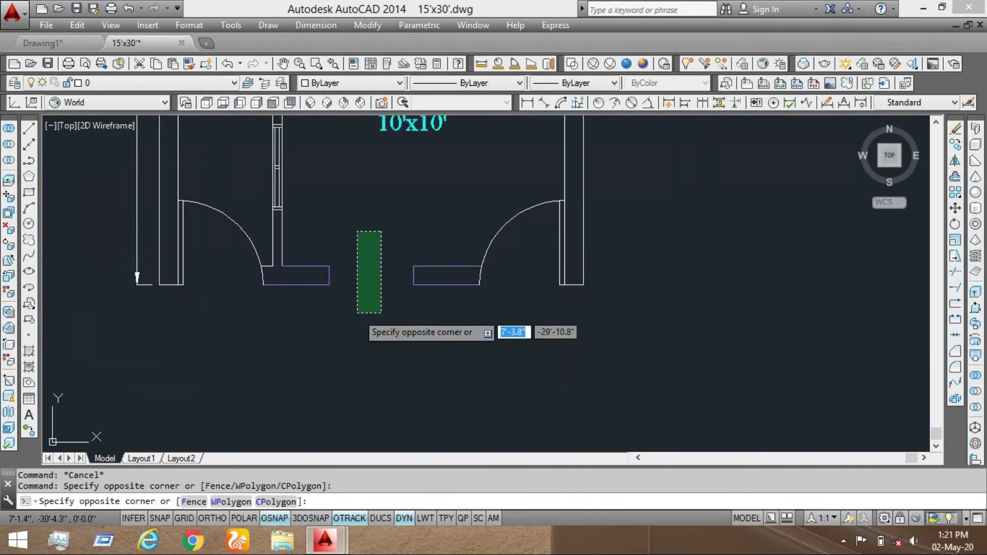
pyautogui.click(356, 314)
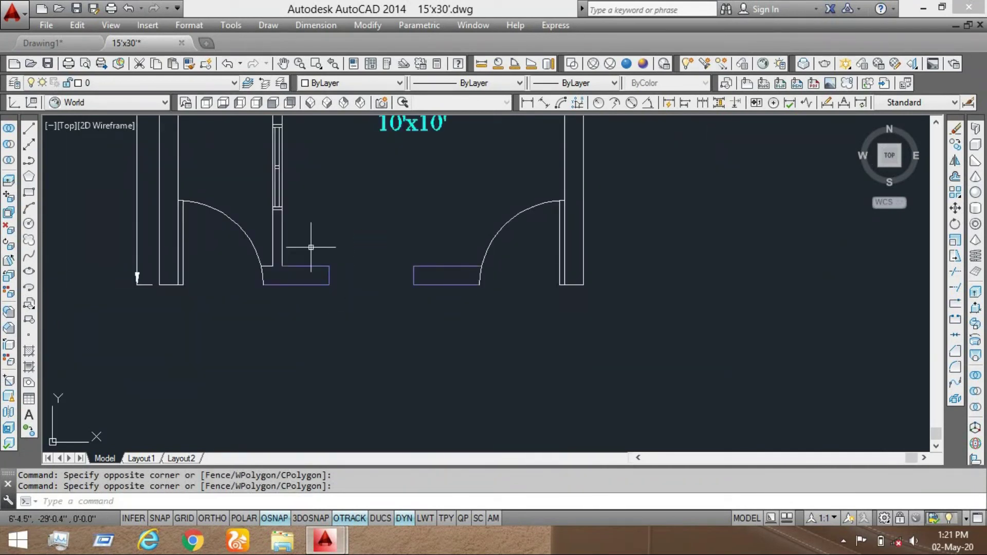
# Turn the Window layer back on
pyautogui.click(112, 82)
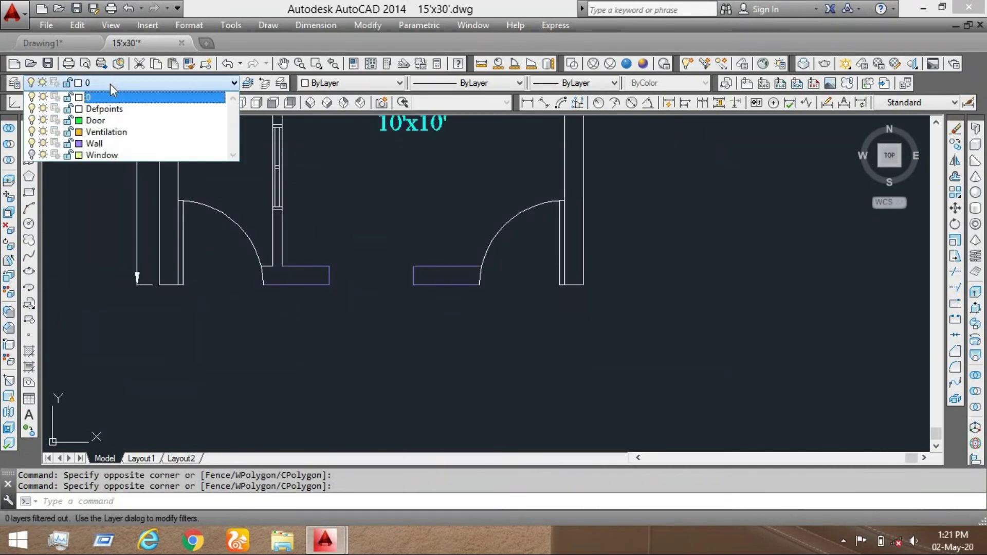
pyautogui.click(32, 155)
pyautogui.scroll(-5, 411, 280)
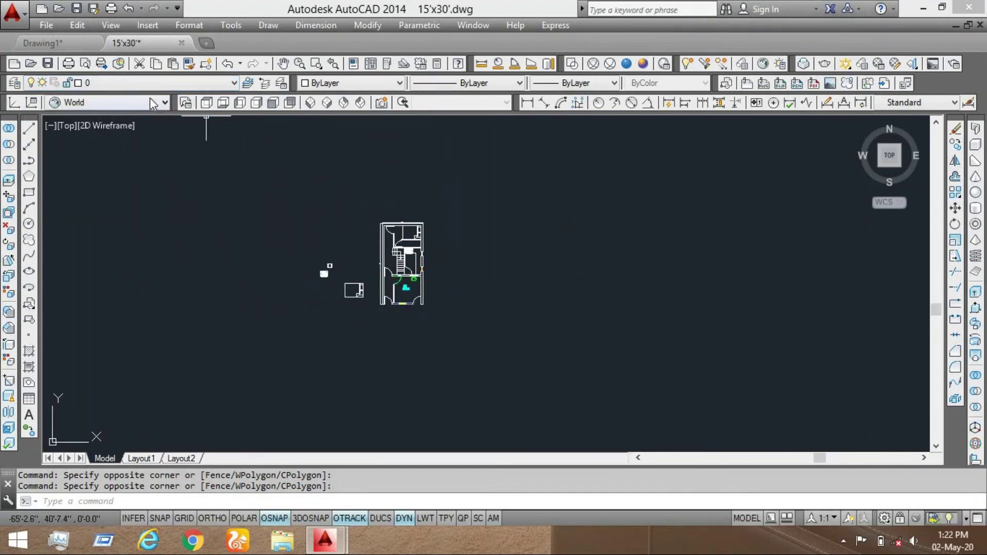
pyautogui.click(156, 81)
pyautogui.click(155, 81)
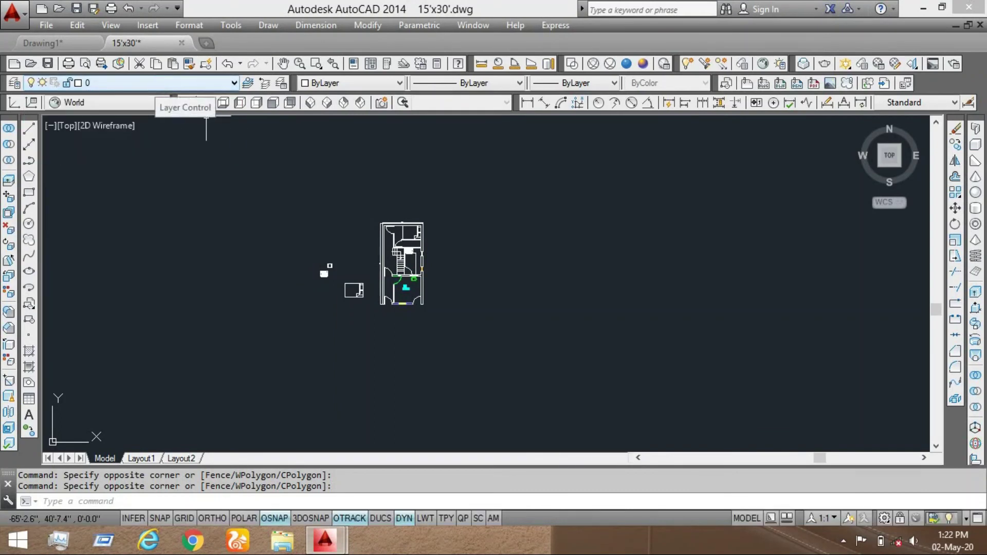
pyautogui.scroll(3, 357, 293)
pyautogui.scroll(-4, 370, 209)
pyautogui.moveTo(370, 207); pyautogui.dragTo(350, 253, button='middle')
pyautogui.scroll(4, 360, 239)
pyautogui.moveTo(390, 229); pyautogui.dragTo(366, 204, button='middle')
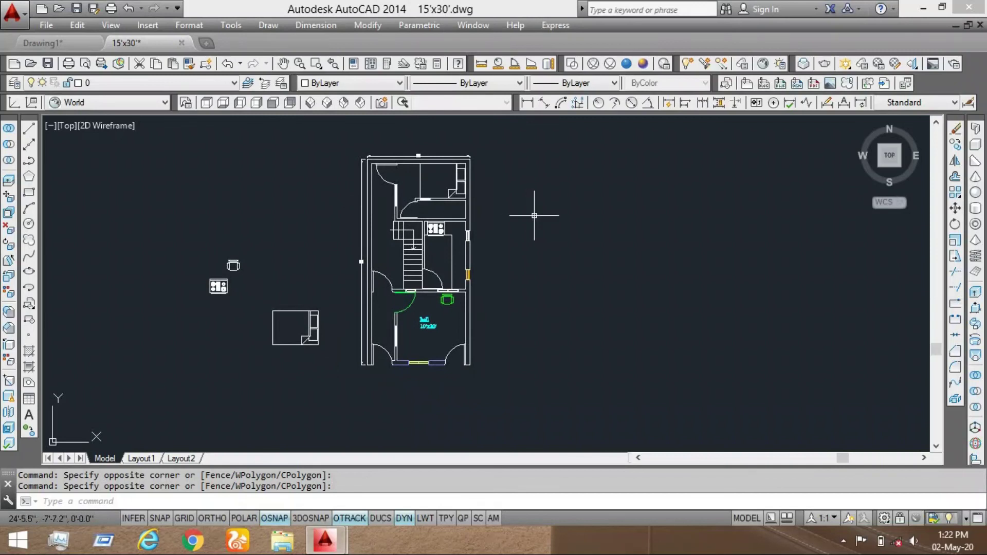